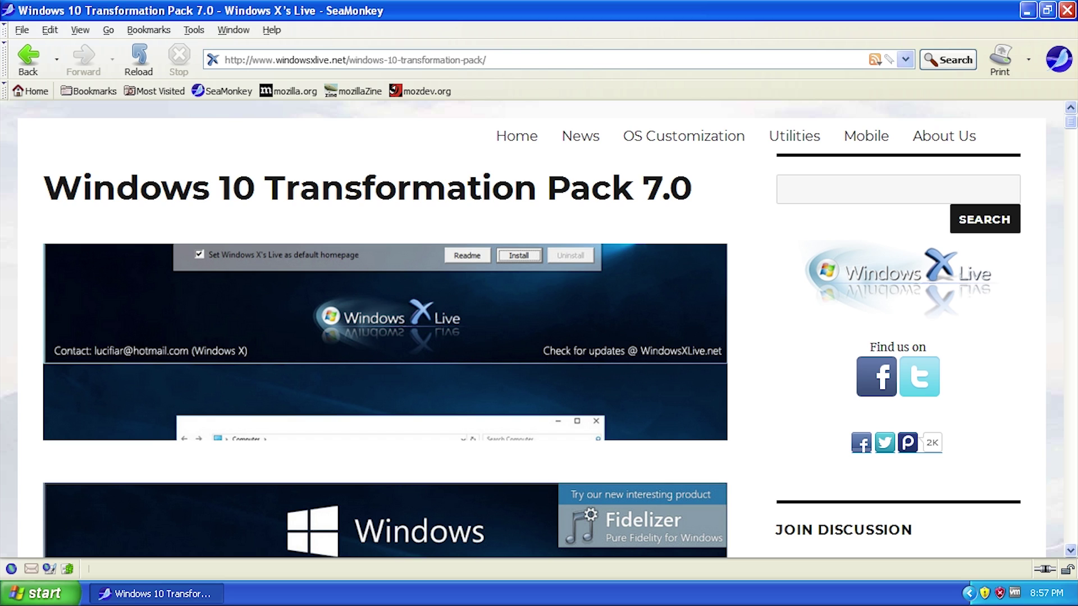
- Review the Windows 10 Transformation Pack 7.0 page's screenshots, features and requirements, and follow the .NET Framework 3.5 link
{"action": "scroll", "coordinate": [582, 233], "scroll_direction": "down", "scroll_amount": 8}
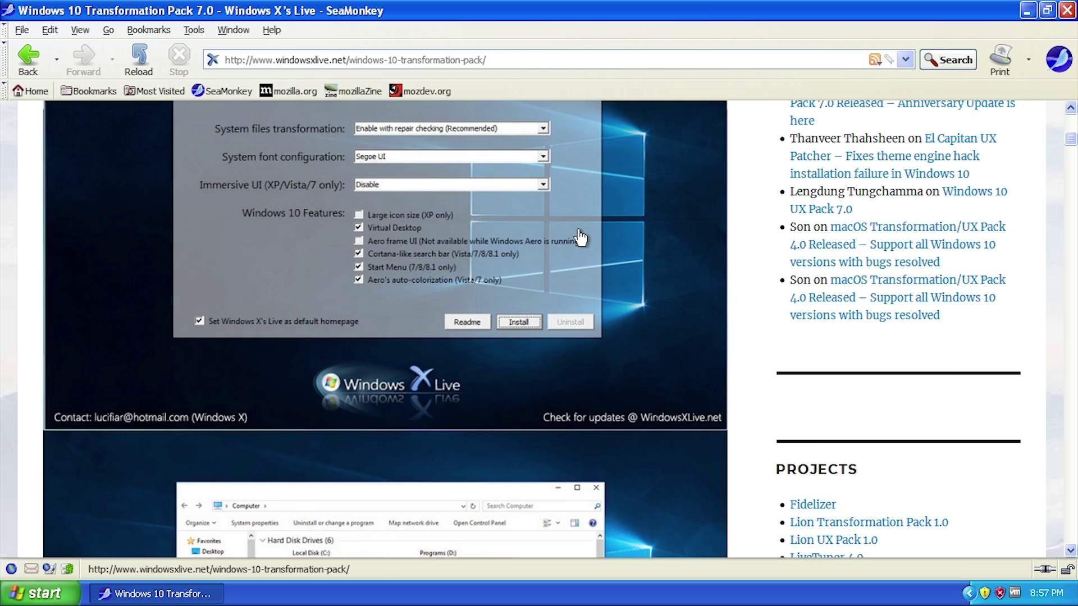
{"action": "scroll", "coordinate": [581, 237], "scroll_direction": "up", "scroll_amount": 2}
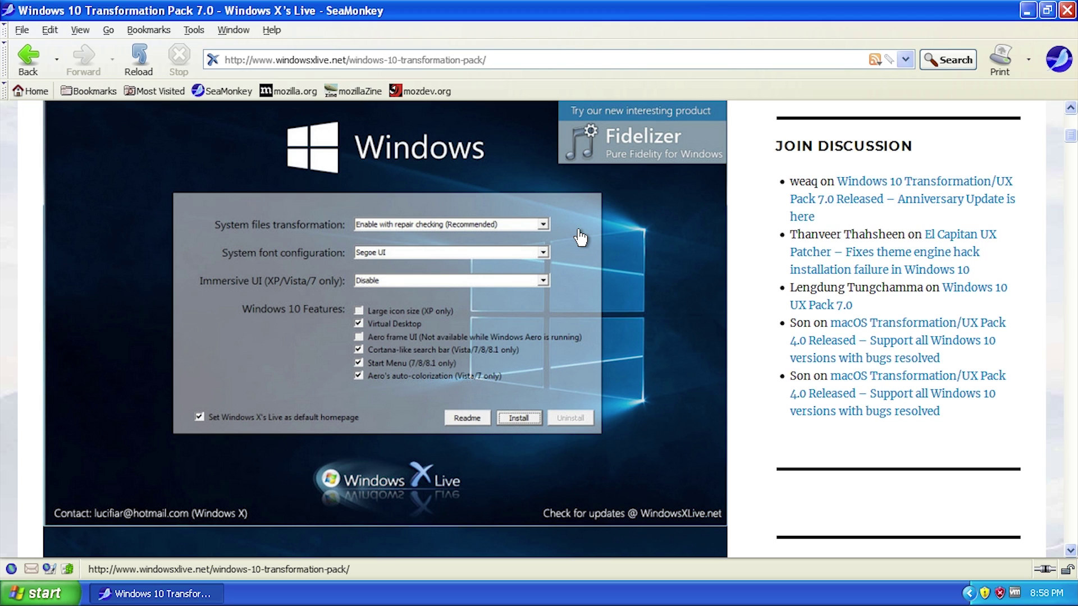
{"action": "scroll", "coordinate": [582, 239], "scroll_direction": "down", "scroll_amount": 5}
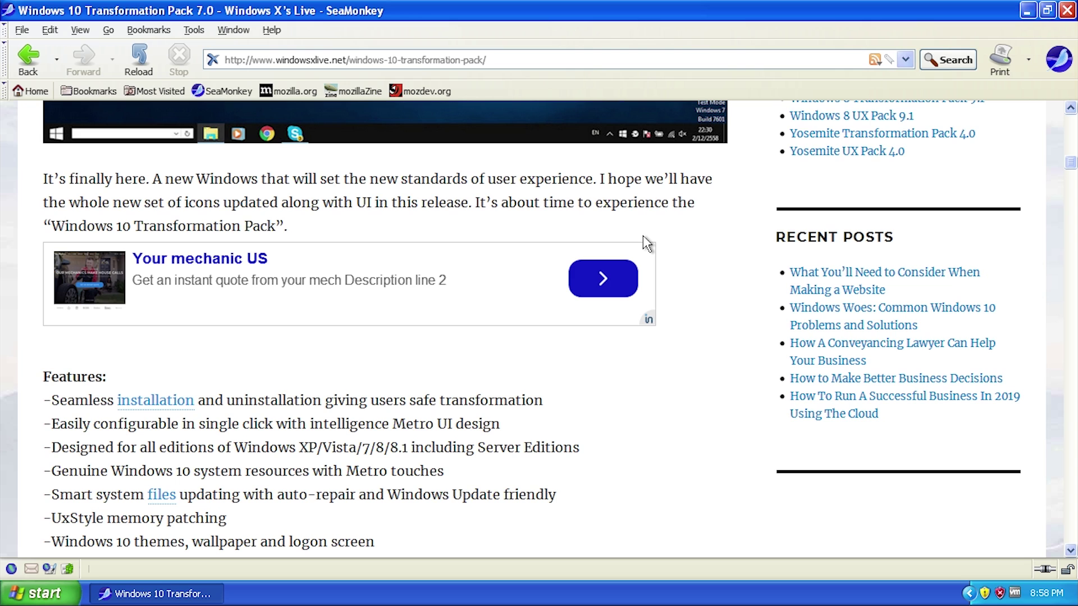
{"action": "scroll", "coordinate": [642, 234], "scroll_direction": "up", "scroll_amount": 6}
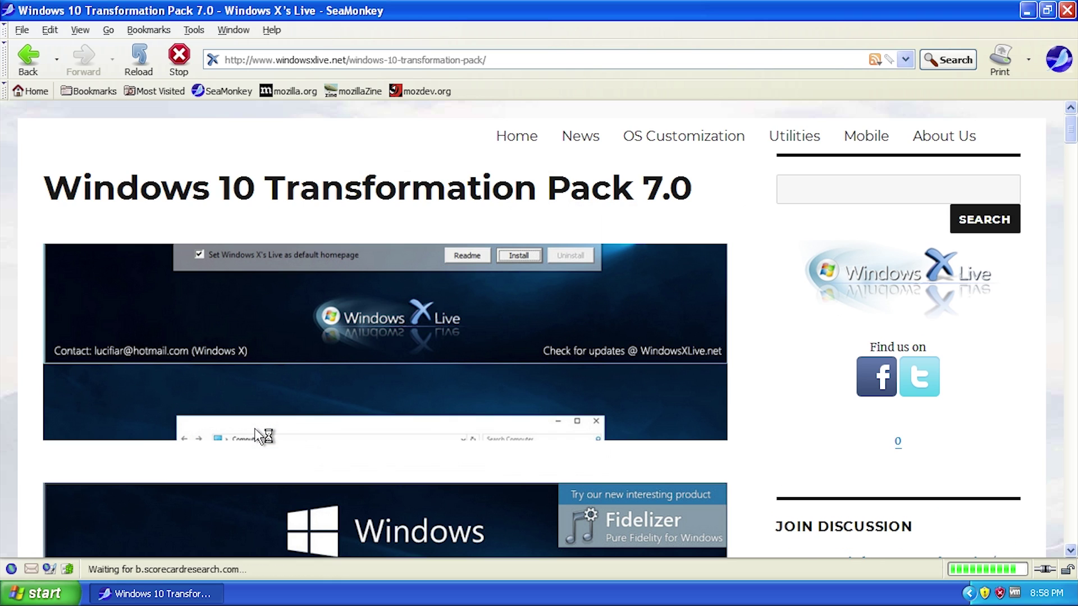
{"action": "scroll", "coordinate": [353, 350], "scroll_direction": "down", "scroll_amount": 10}
{"action": "scroll", "coordinate": [353, 350], "scroll_direction": "down", "scroll_amount": 10}
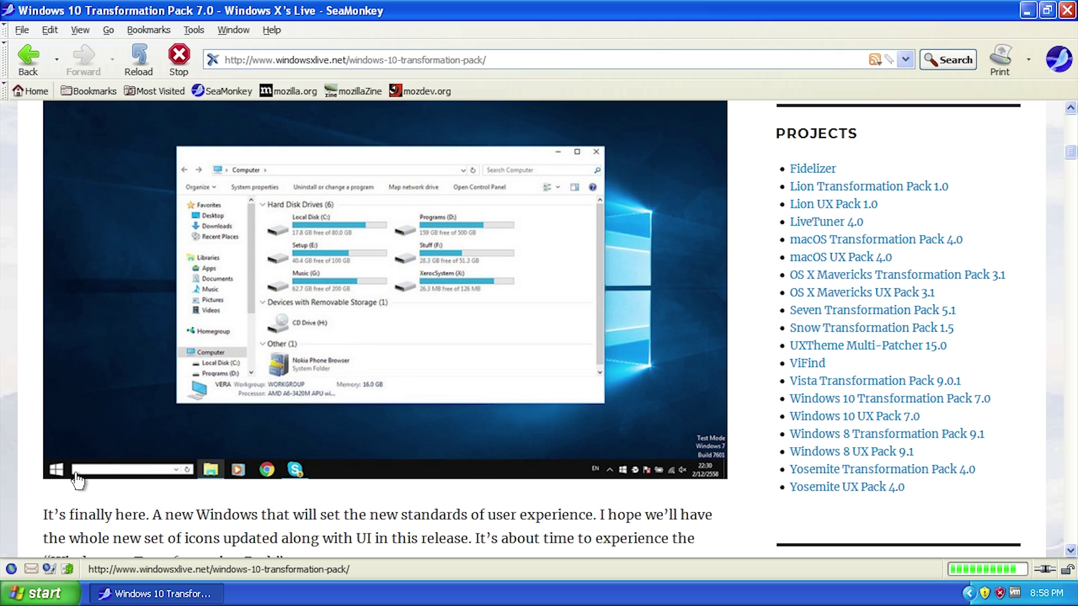
{"action": "scroll", "coordinate": [540, 432], "scroll_direction": "down", "scroll_amount": 10}
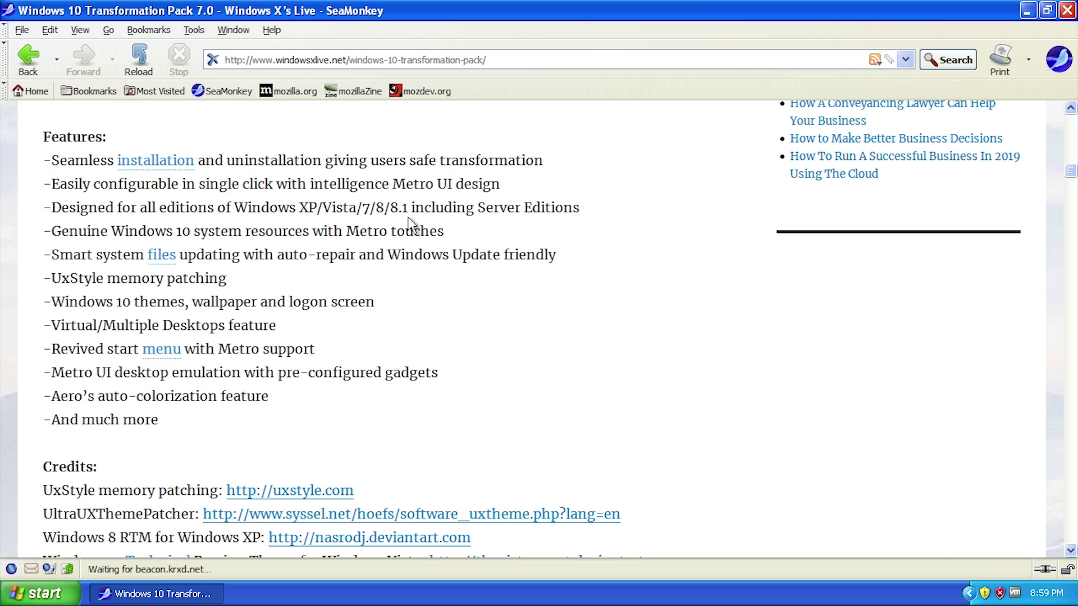
{"action": "scroll", "coordinate": [409, 224], "scroll_direction": "down", "scroll_amount": 6}
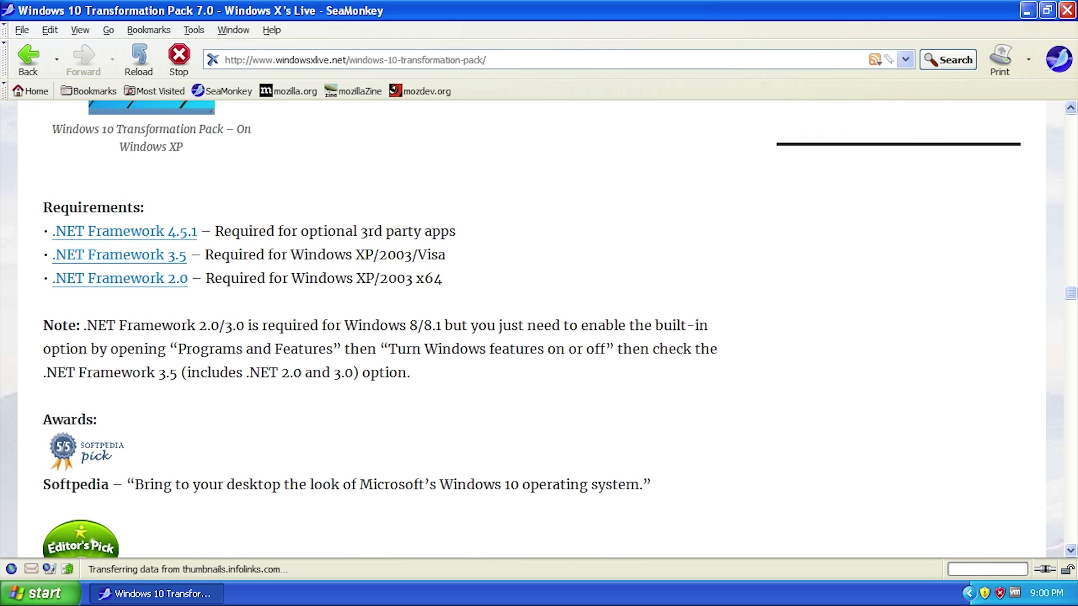
{"action": "left_click", "coordinate": [185, 254]}
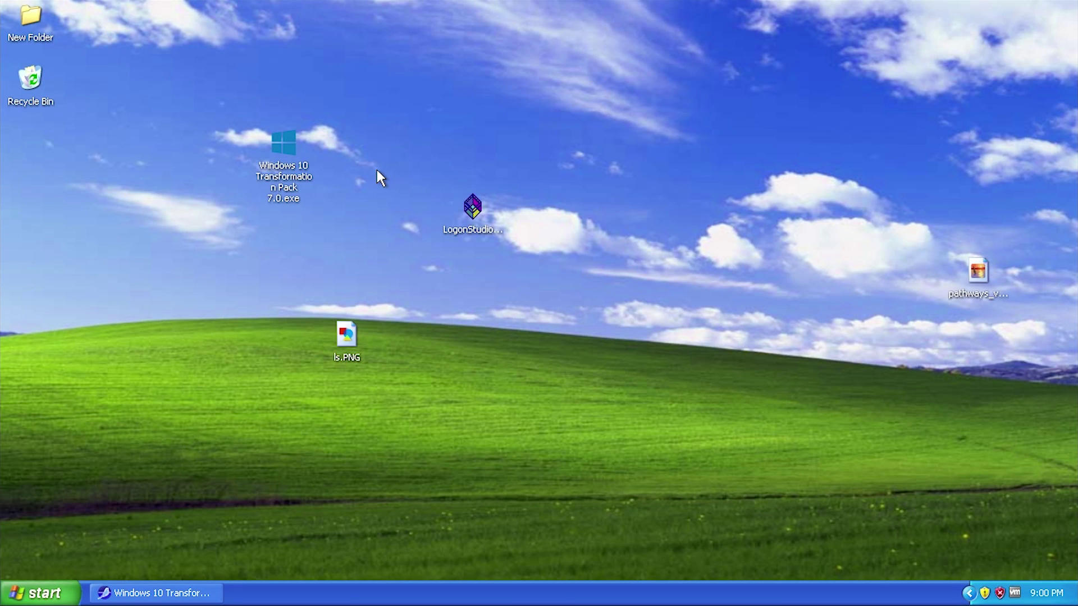
- Launch the Windows 10 Transformation Pack 7.0 installer, keeping system files transformation with repair checking and Segoe UI as the system font
{"action": "double_click", "coordinate": [281, 150]}
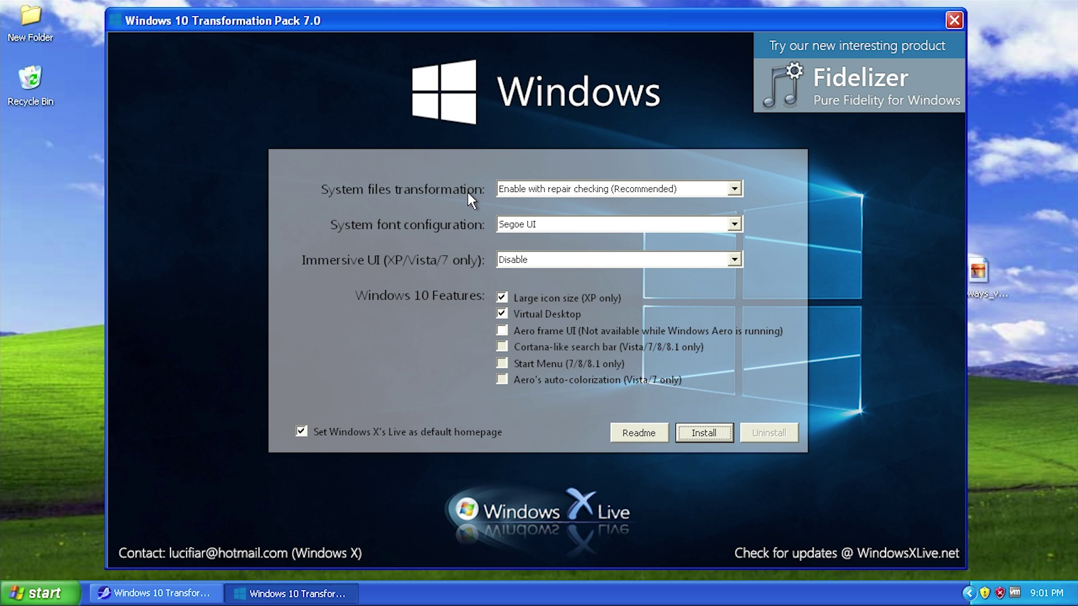
{"action": "left_click", "coordinate": [567, 191]}
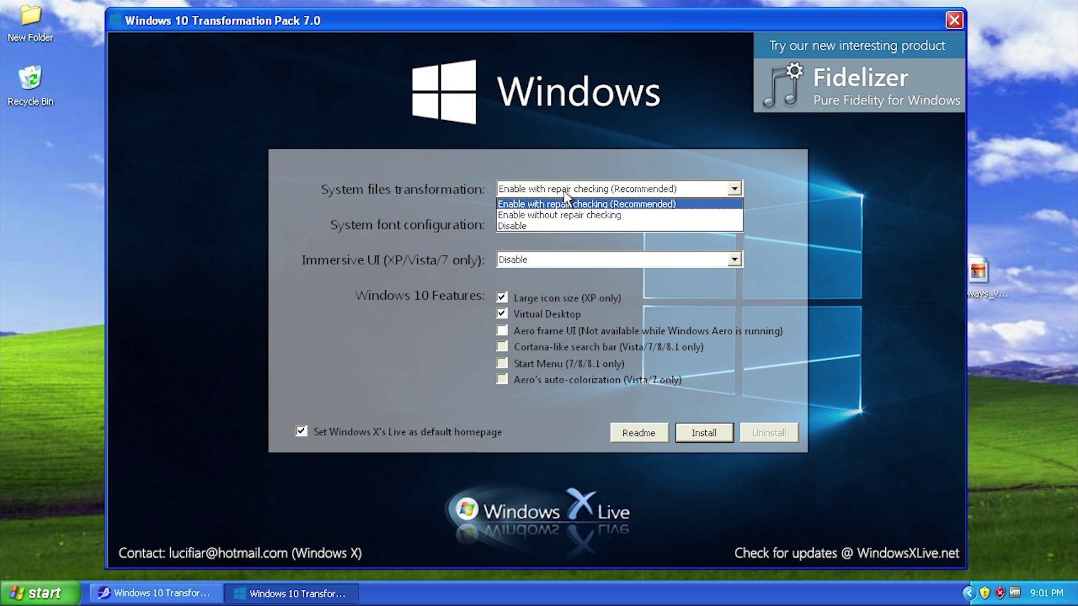
{"action": "left_click", "coordinate": [598, 189]}
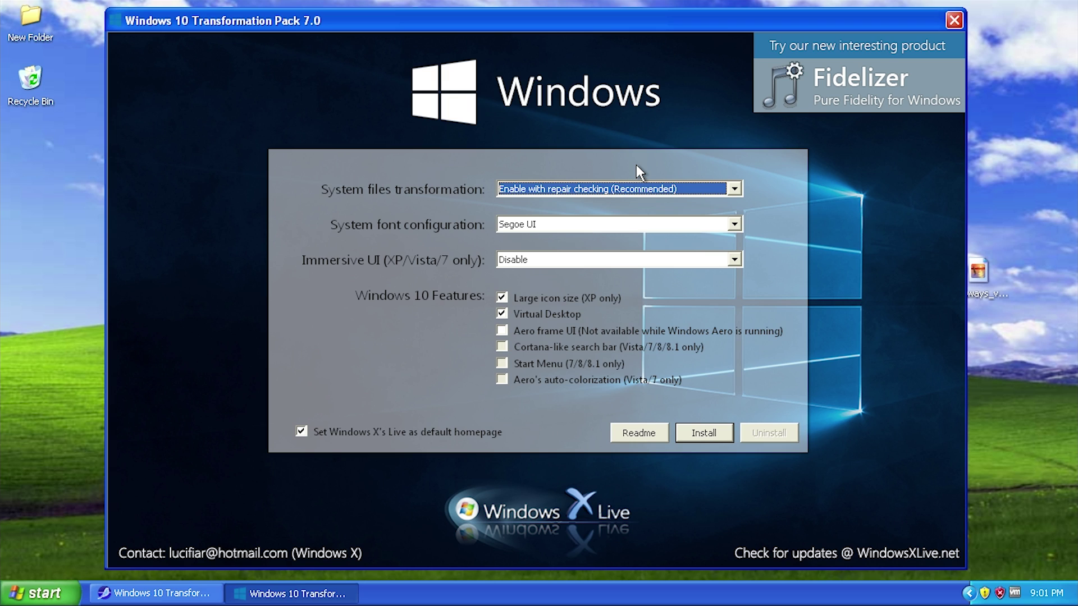
{"action": "left_click", "coordinate": [656, 223]}
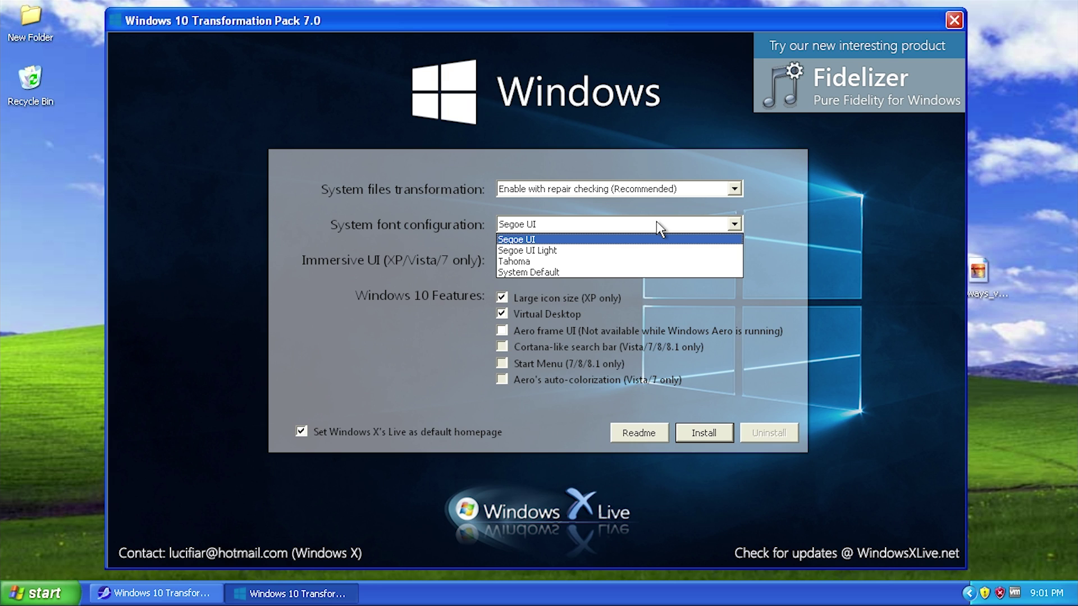
{"action": "left_click", "coordinate": [656, 221]}
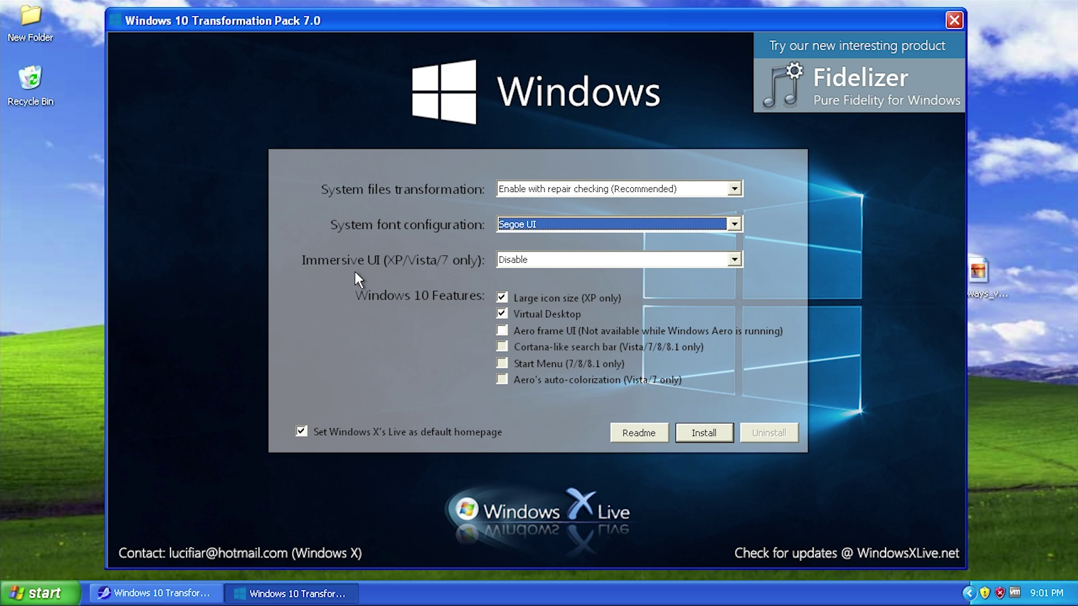
- Set Immersive UI to Charms Bar and enable the Aero frame UI feature
{"action": "left_click", "coordinate": [551, 258]}
{"action": "left_click", "coordinate": [551, 258]}
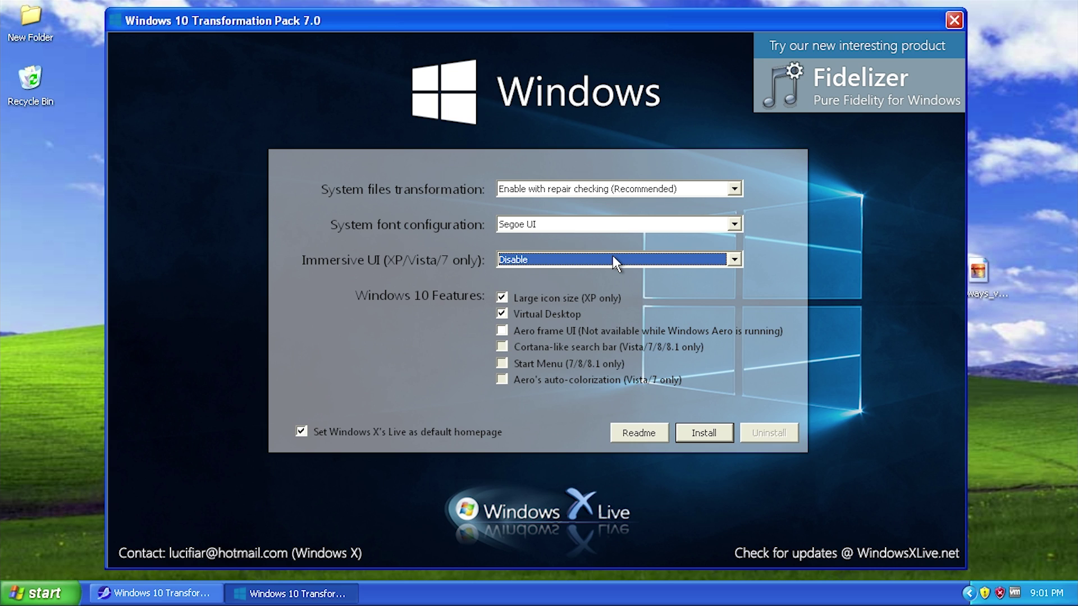
{"action": "left_click", "coordinate": [613, 259]}
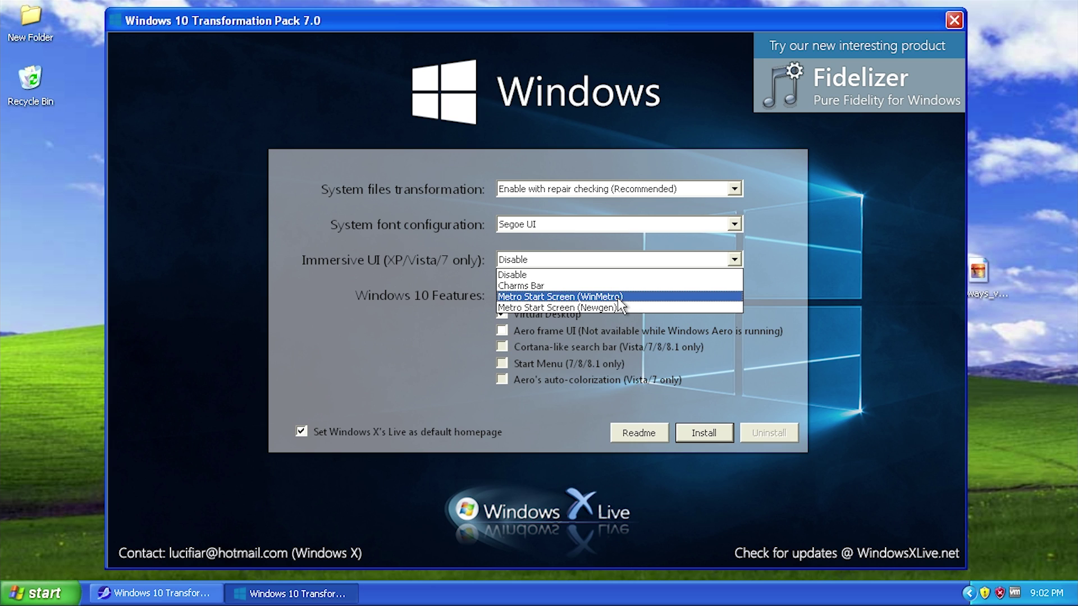
{"action": "left_click", "coordinate": [577, 286]}
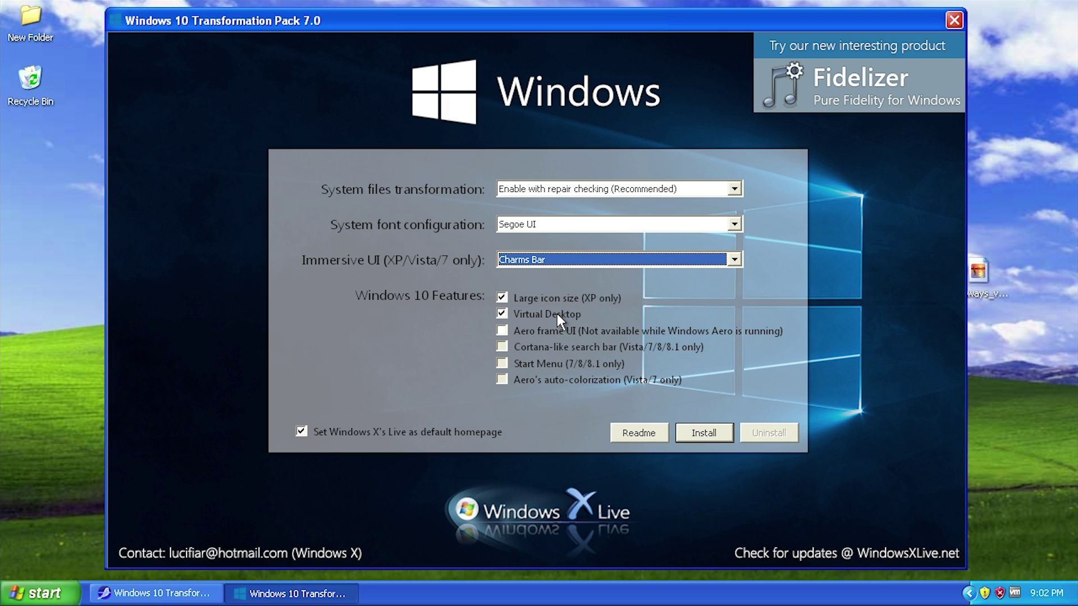
{"action": "left_click", "coordinate": [503, 331]}
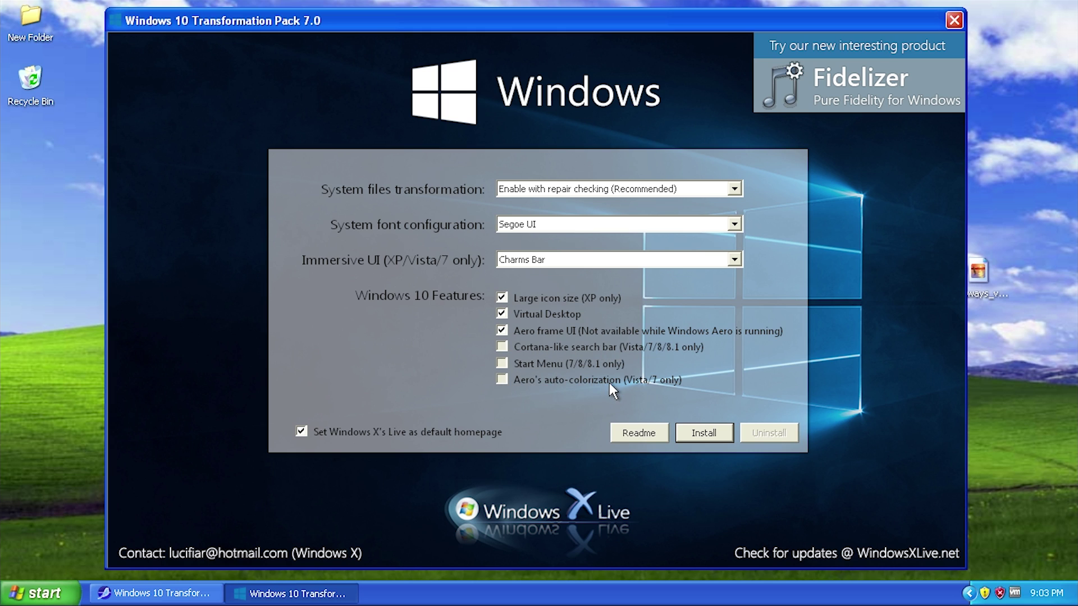
- Examine the installer's Readme for its features, notes and credits, and return to the installation options
{"action": "key", "text": "space"}
{"action": "key", "text": "Tab"}
{"action": "key", "text": "Tab"}
{"action": "left_click", "coordinate": [639, 438]}
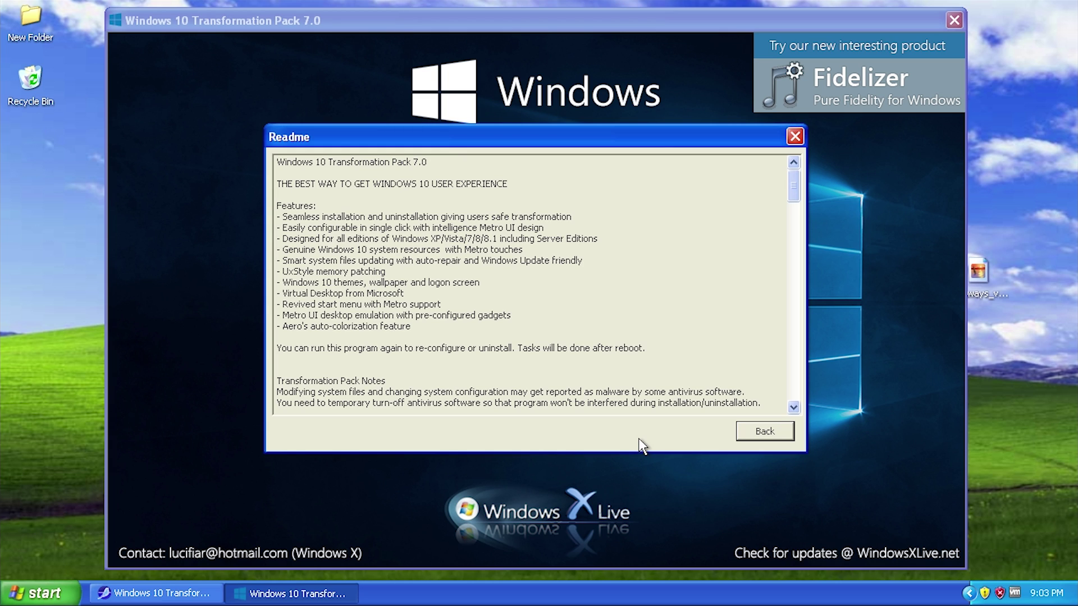
{"action": "left_click_drag", "start_coordinate": [793, 189], "coordinate": [783, 221]}
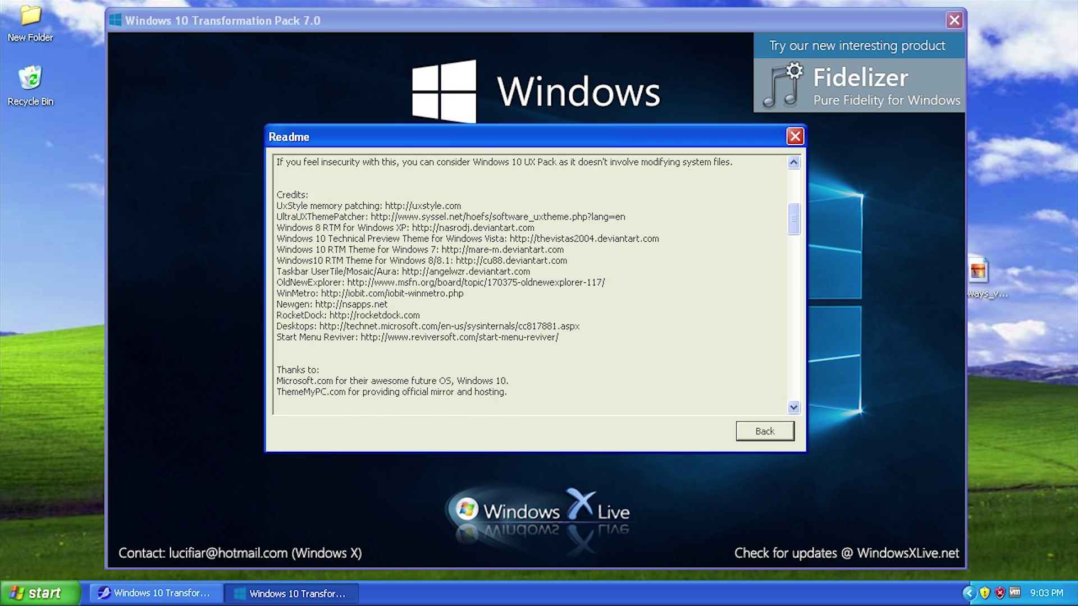
{"action": "left_click_drag", "start_coordinate": [799, 222], "coordinate": [801, 177]}
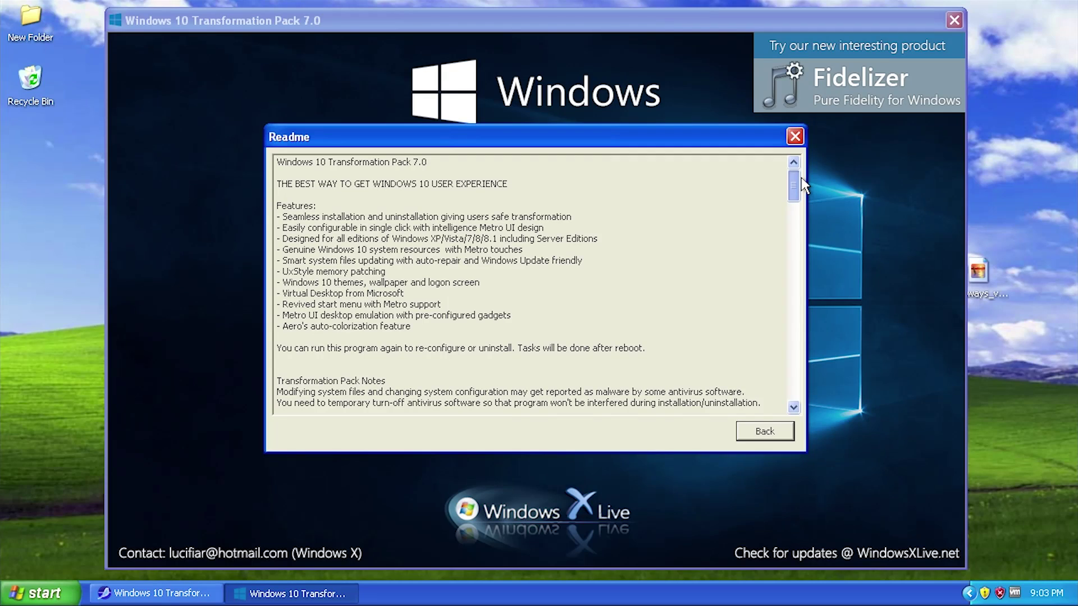
{"action": "left_click", "coordinate": [766, 432]}
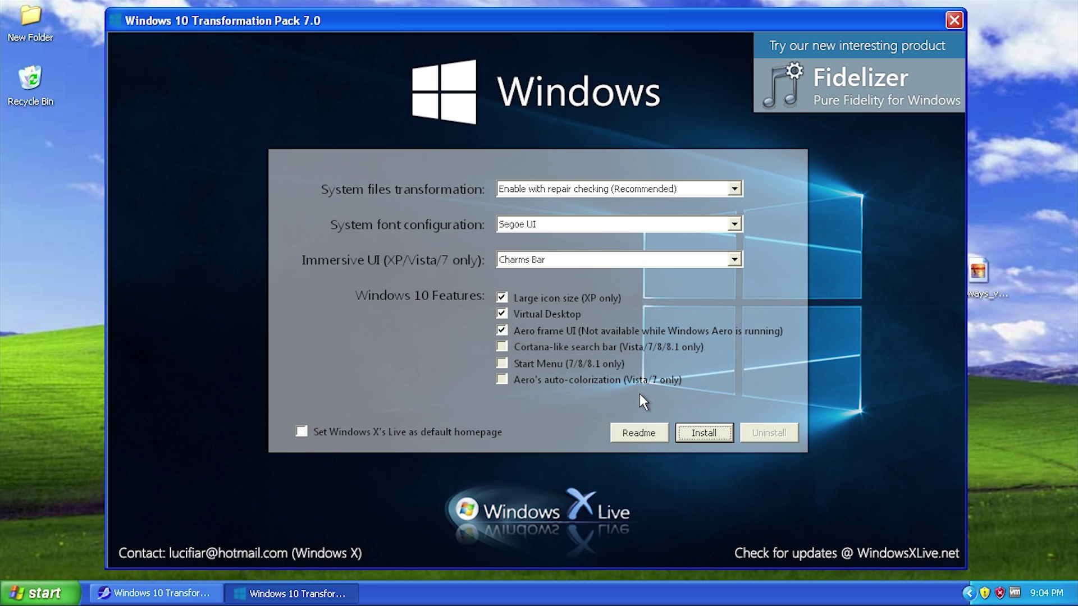
- Install the transformation pack with the Windows X's Live default homepage option turned off
{"action": "left_click", "coordinate": [704, 432]}
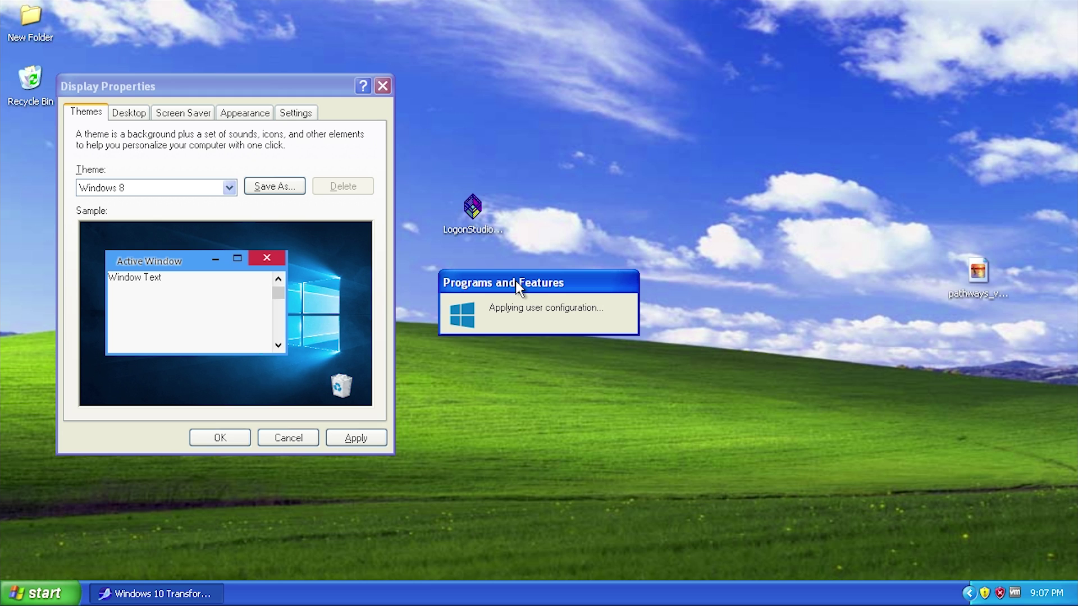
- Apply the Windows 8 theme in Display Properties and restart the computer to complete the installation
{"action": "left_click_drag", "start_coordinate": [221, 80], "coordinate": [274, 83]}
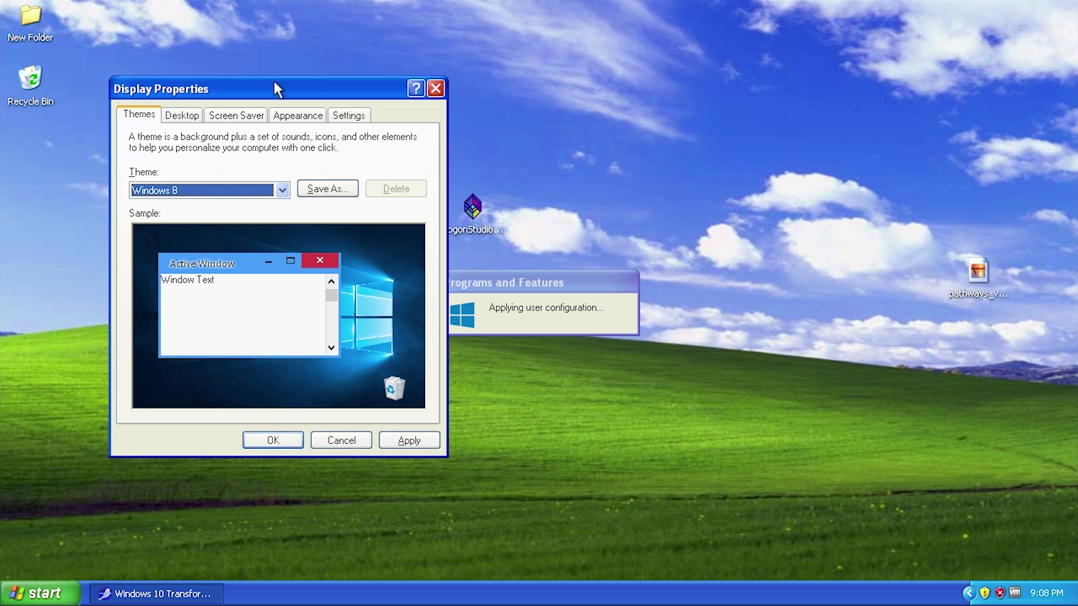
{"action": "left_click", "coordinate": [272, 192]}
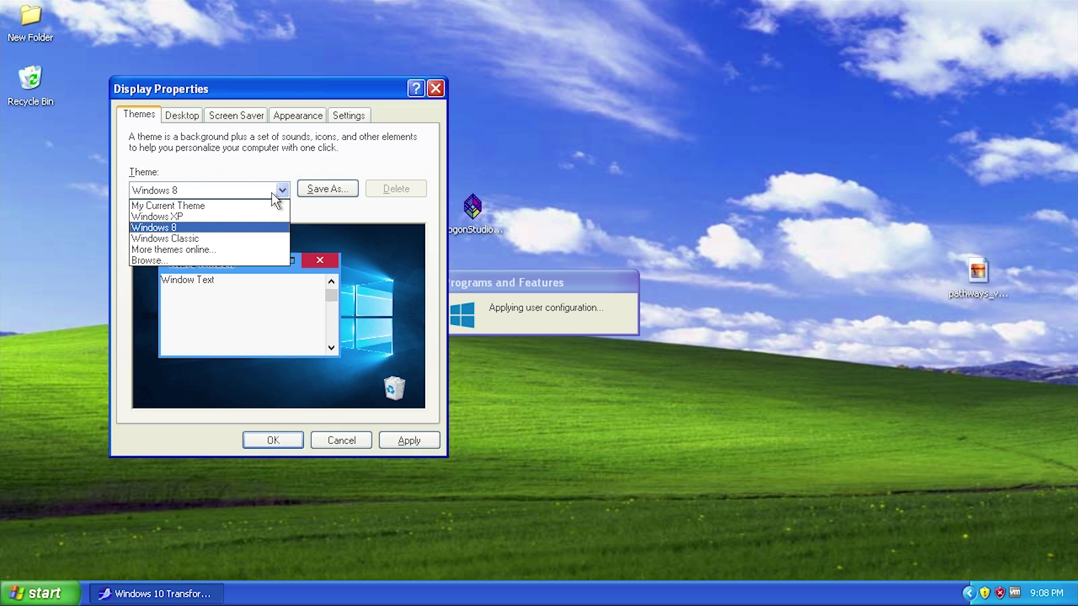
{"action": "left_click", "coordinate": [247, 227]}
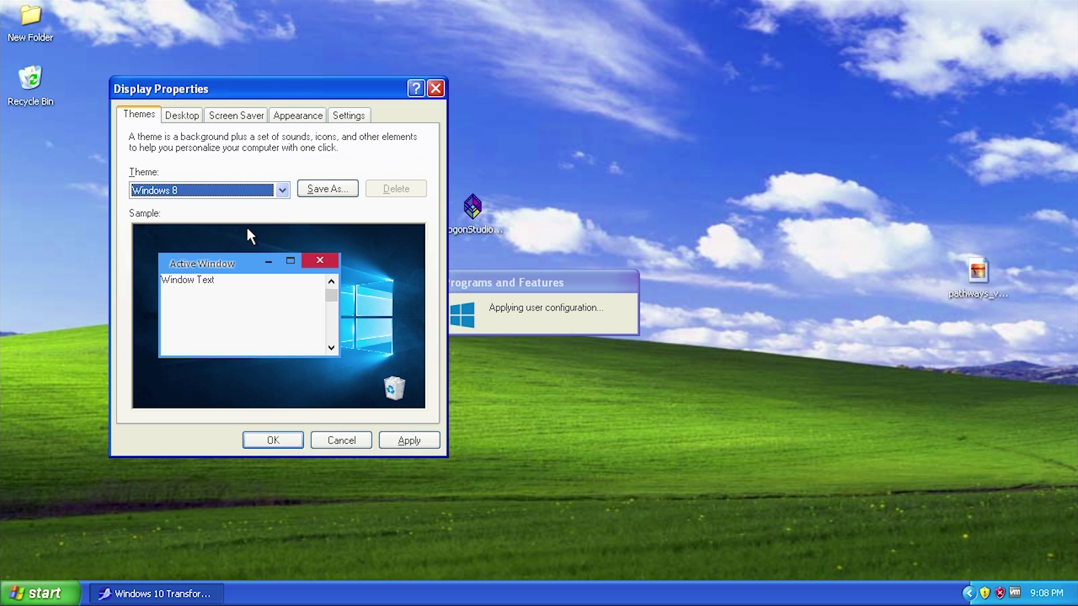
{"action": "left_click", "coordinate": [401, 447]}
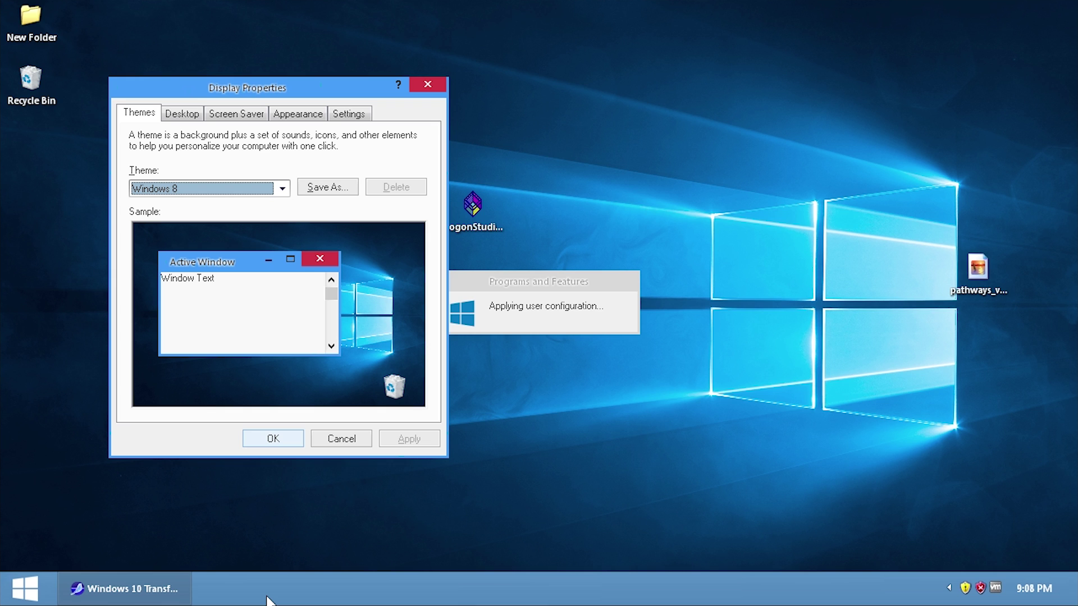
{"action": "left_click", "coordinate": [280, 449]}
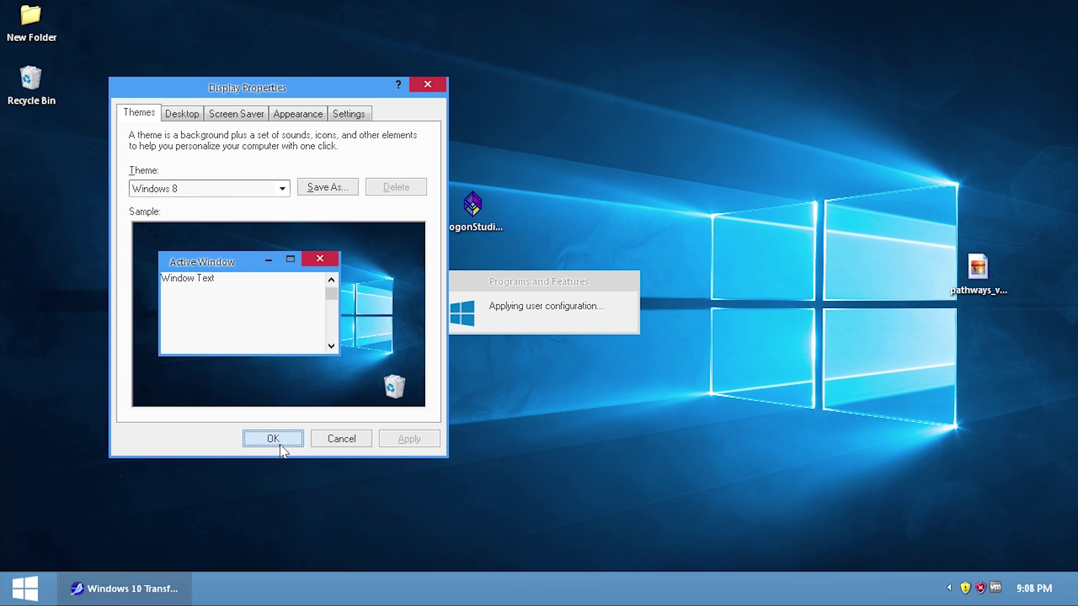
{"action": "left_click", "coordinate": [559, 308]}
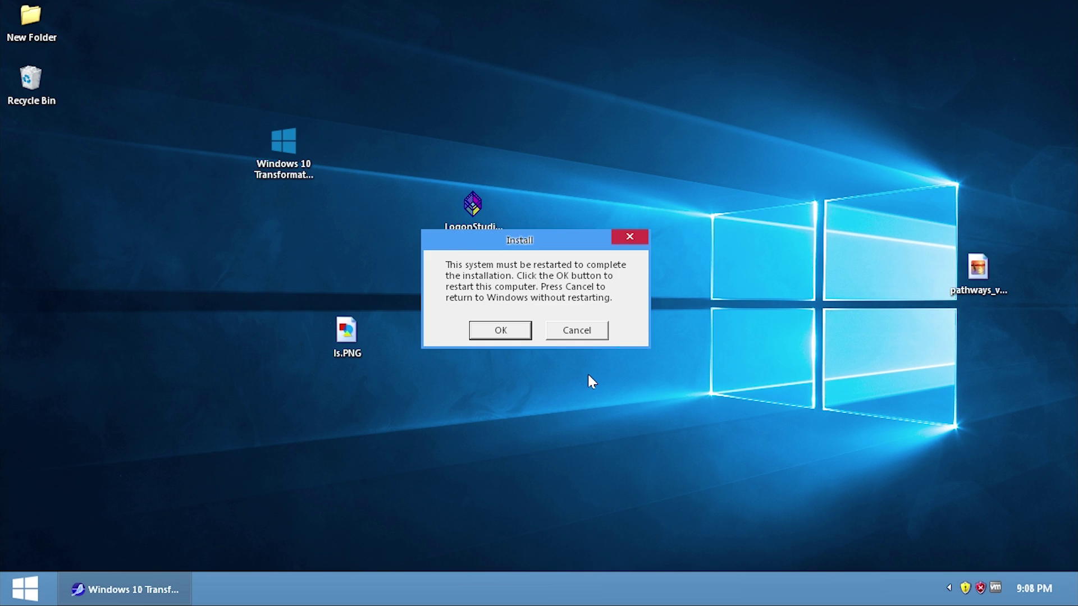
{"action": "left_click", "coordinate": [503, 332]}
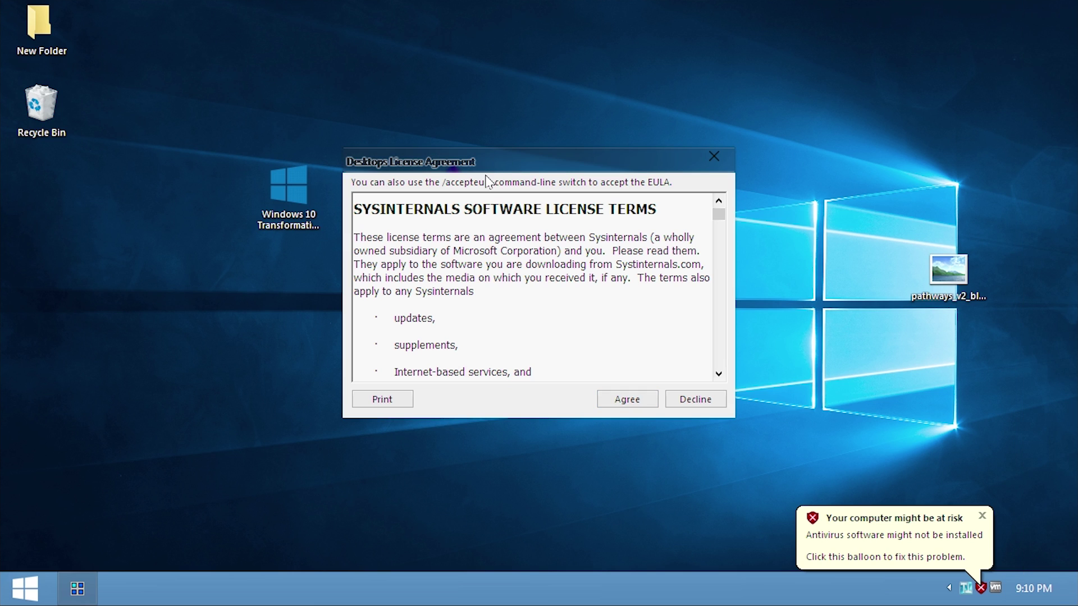
- Move the Desktops License Agreement window aside, and view the Start menu through the Charms Bar before dismissing it
{"action": "left_click_drag", "start_coordinate": [492, 165], "coordinate": [472, 199]}
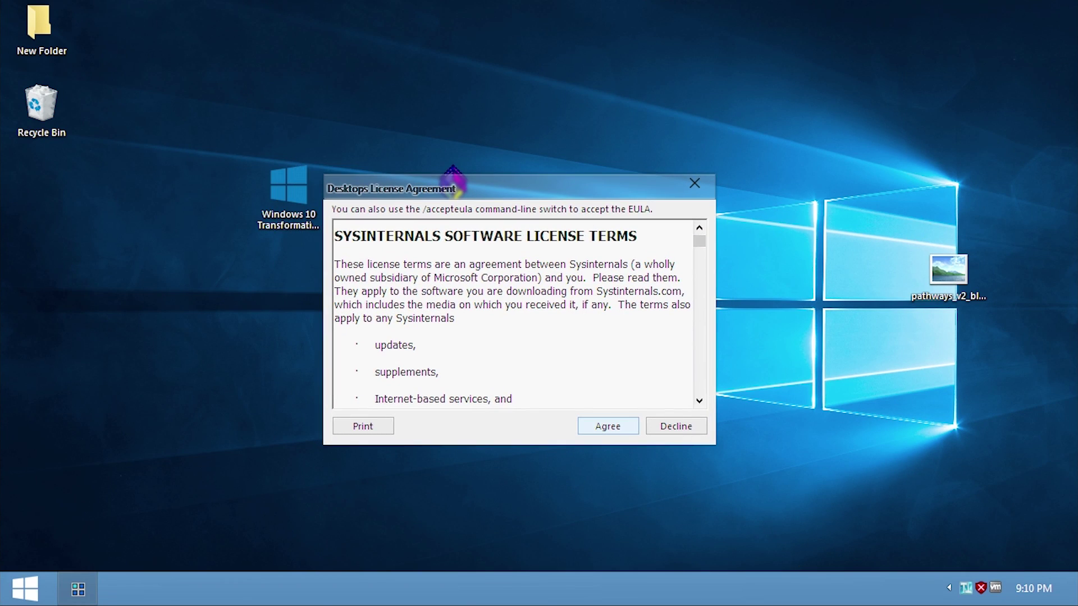
{"action": "mouse_move", "coordinate": [1075, 39]}
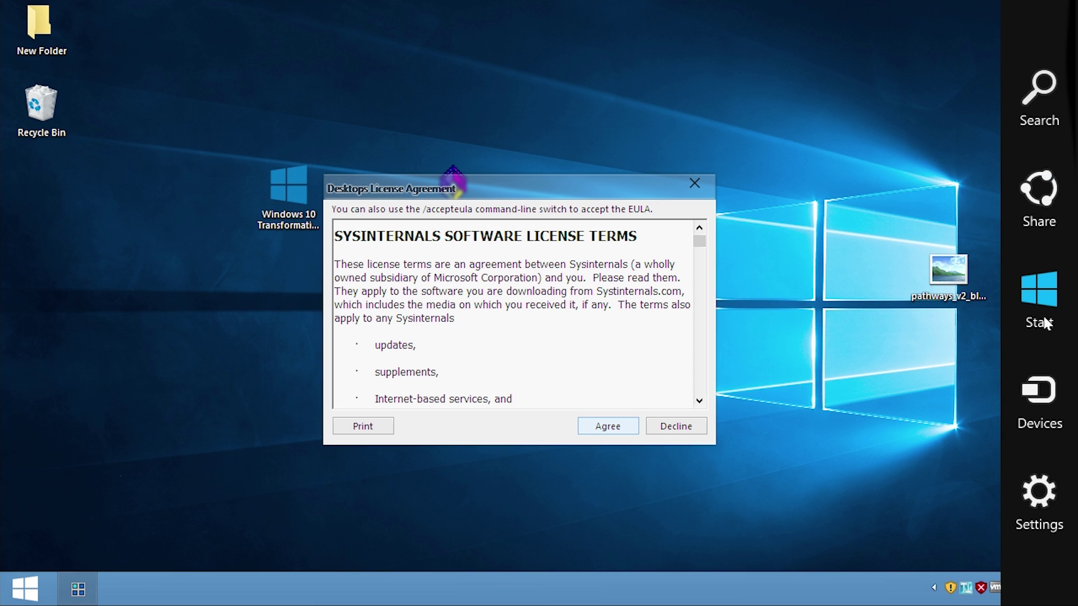
{"action": "left_click", "coordinate": [1051, 297]}
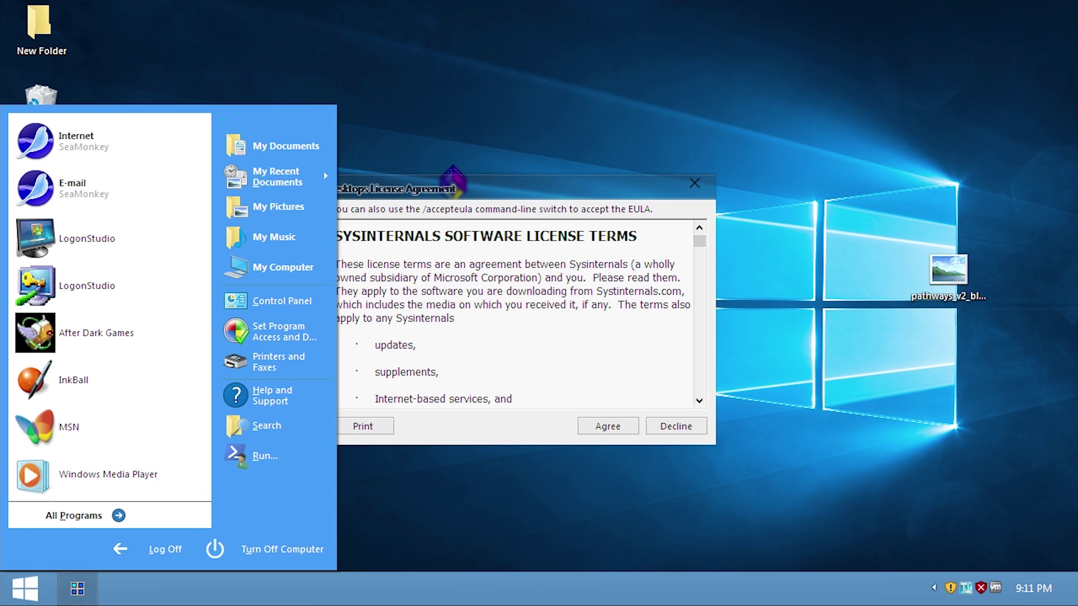
{"action": "left_click", "coordinate": [456, 435]}
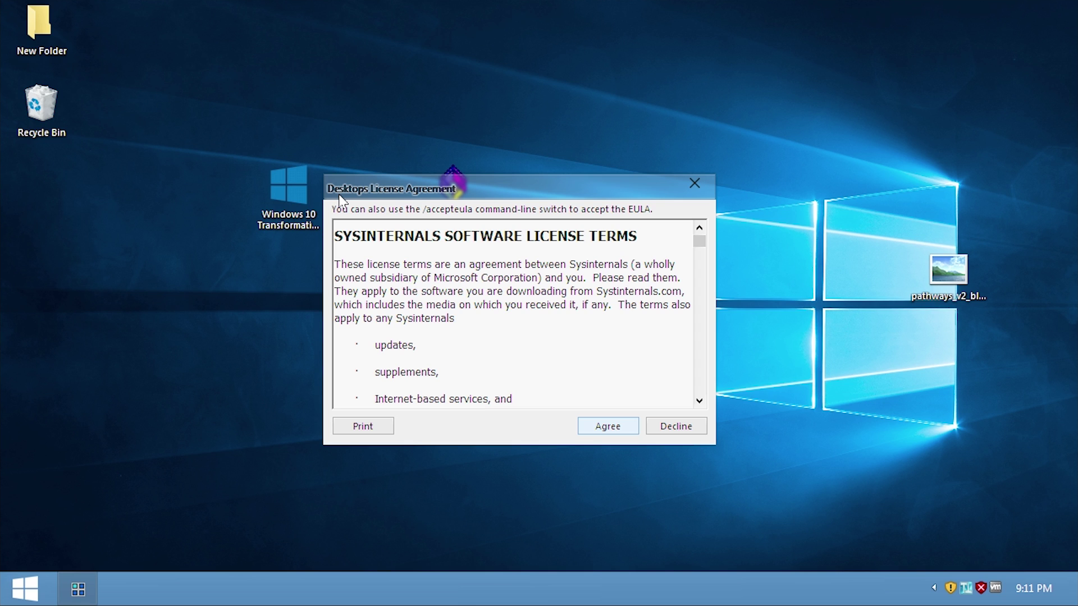
- Accept the Sysinternals Desktops license terms and move the Desktops v2.0 options dialog clear of the LogonStudio icon
{"action": "left_click", "coordinate": [615, 430]}
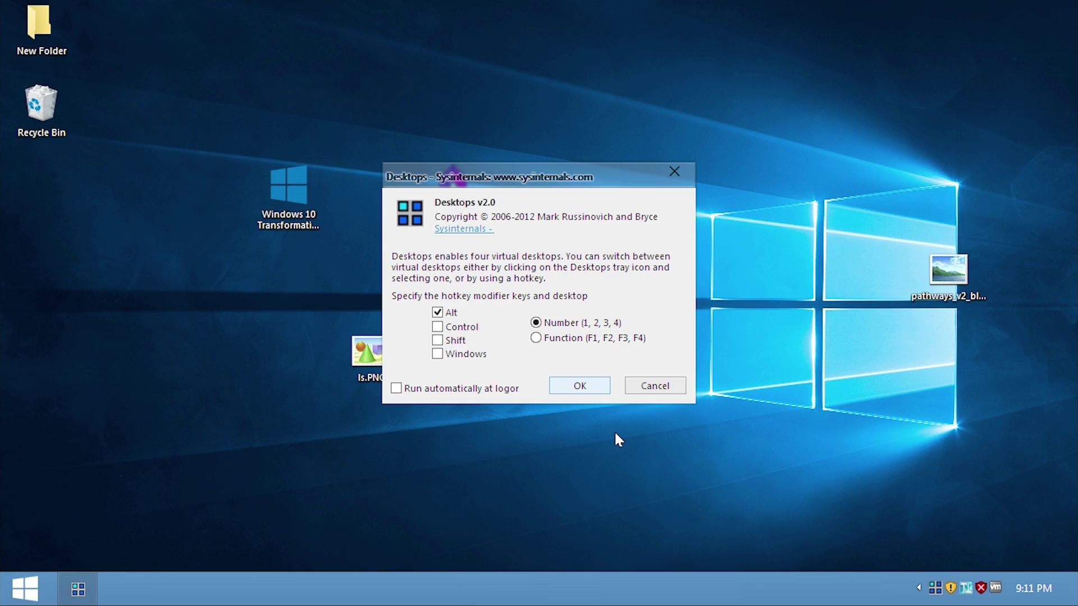
{"action": "left_click_drag", "start_coordinate": [478, 183], "coordinate": [513, 254]}
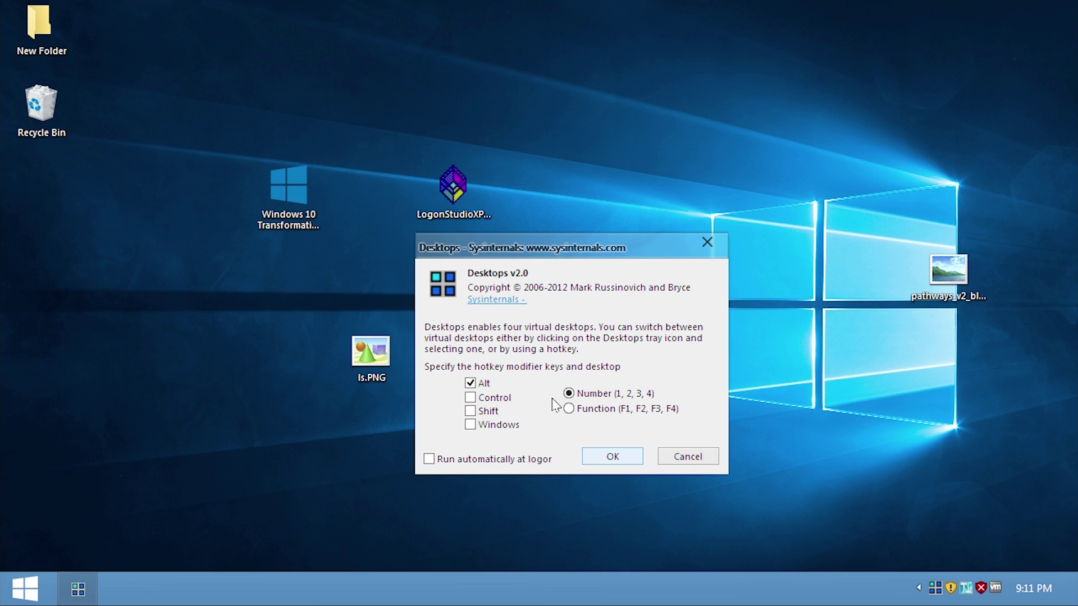
- Confirm the Desktops options with Alt and number hotkeys, and preview the virtual desktops with ls.PNG open in the picture viewer
{"action": "left_click", "coordinate": [613, 457]}
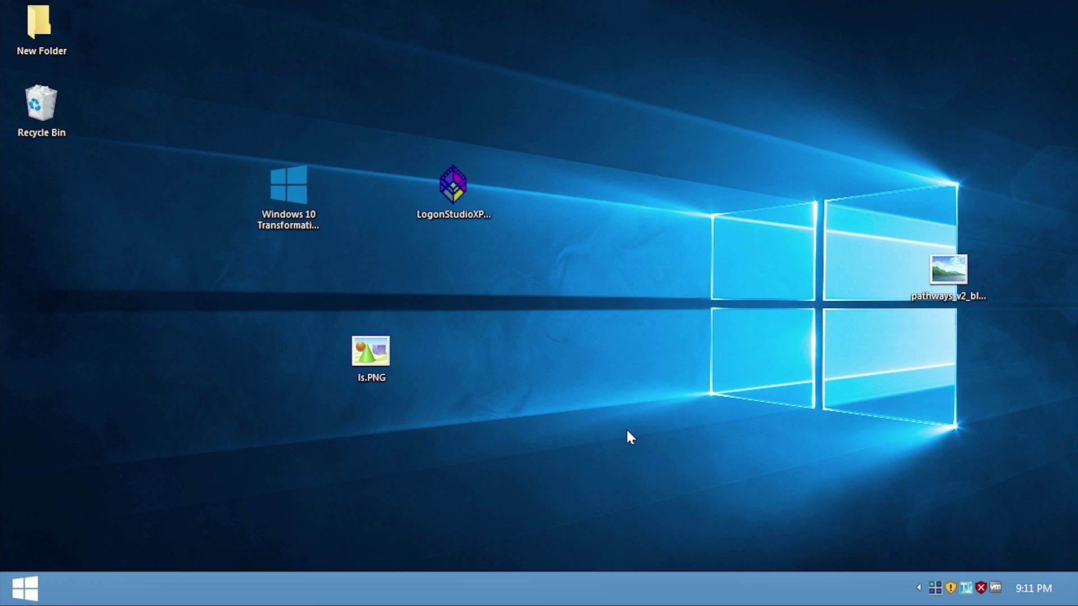
{"action": "double_click", "coordinate": [371, 351]}
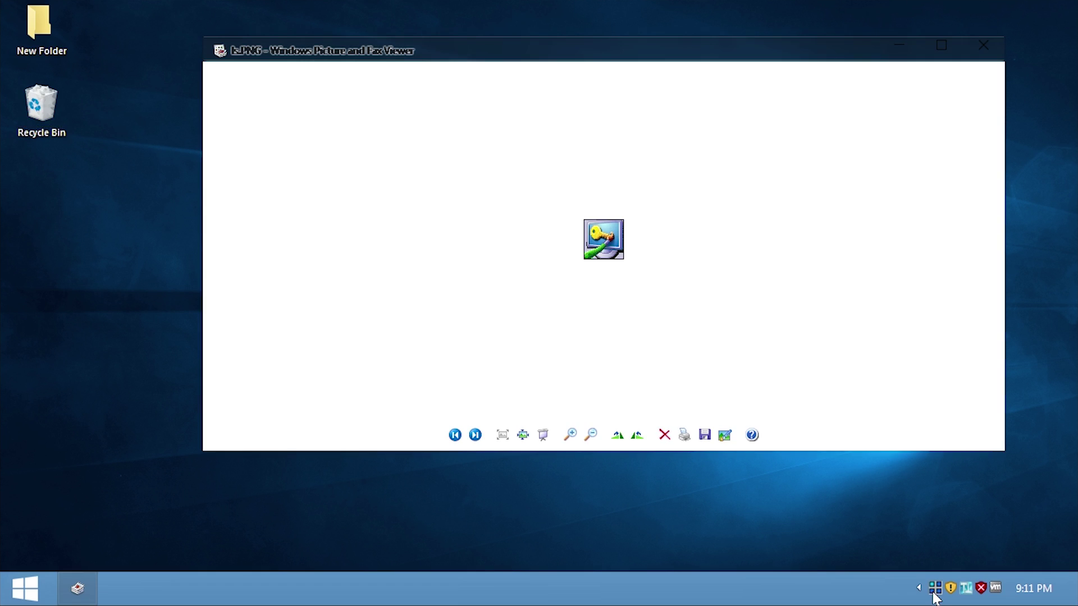
{"action": "left_click", "coordinate": [934, 593]}
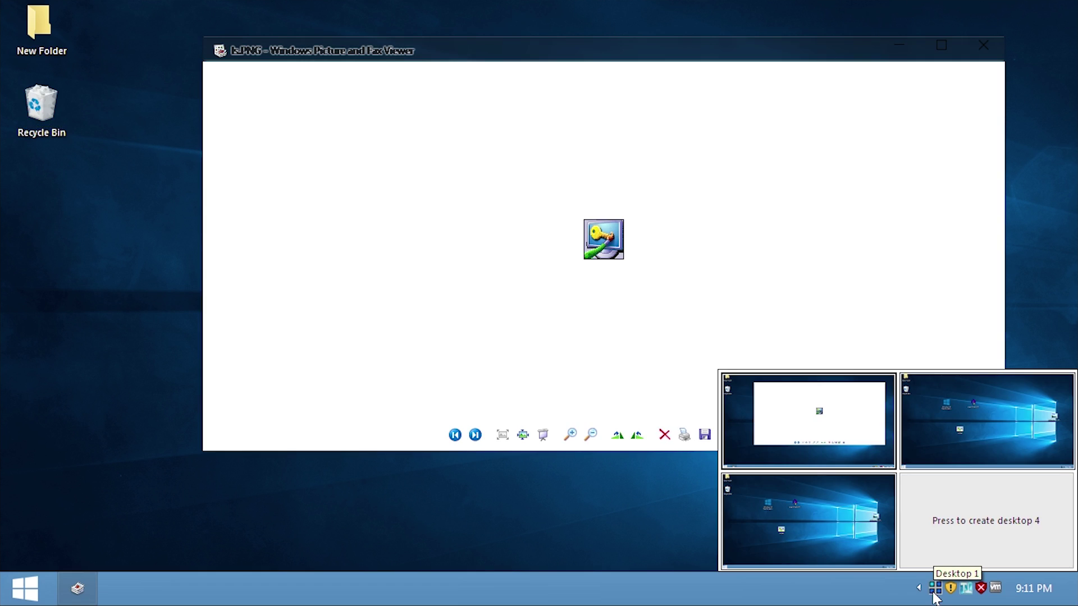
{"action": "left_click", "coordinate": [706, 599]}
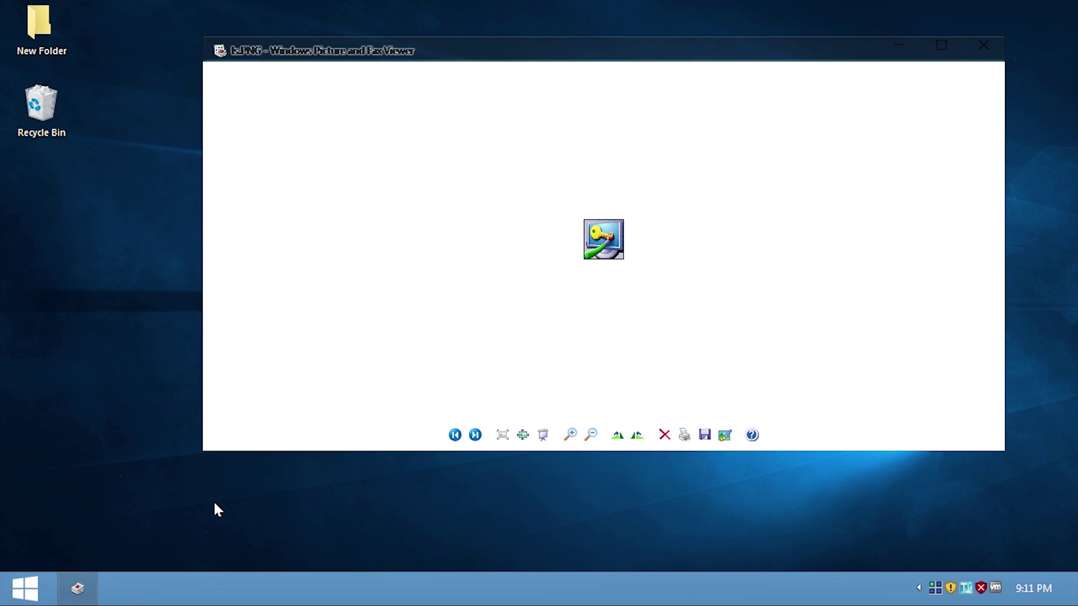
{"action": "left_click_drag", "start_coordinate": [516, 54], "coordinate": [544, 208]}
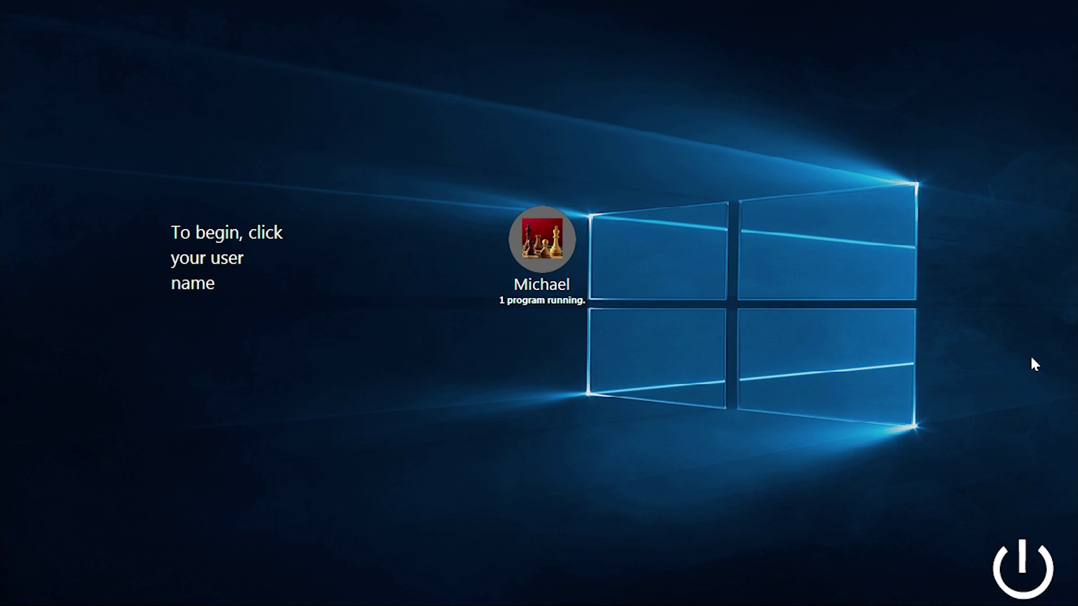
- View the computer turn-off options on the welcome screen and cancel them
{"action": "left_click", "coordinate": [1020, 573]}
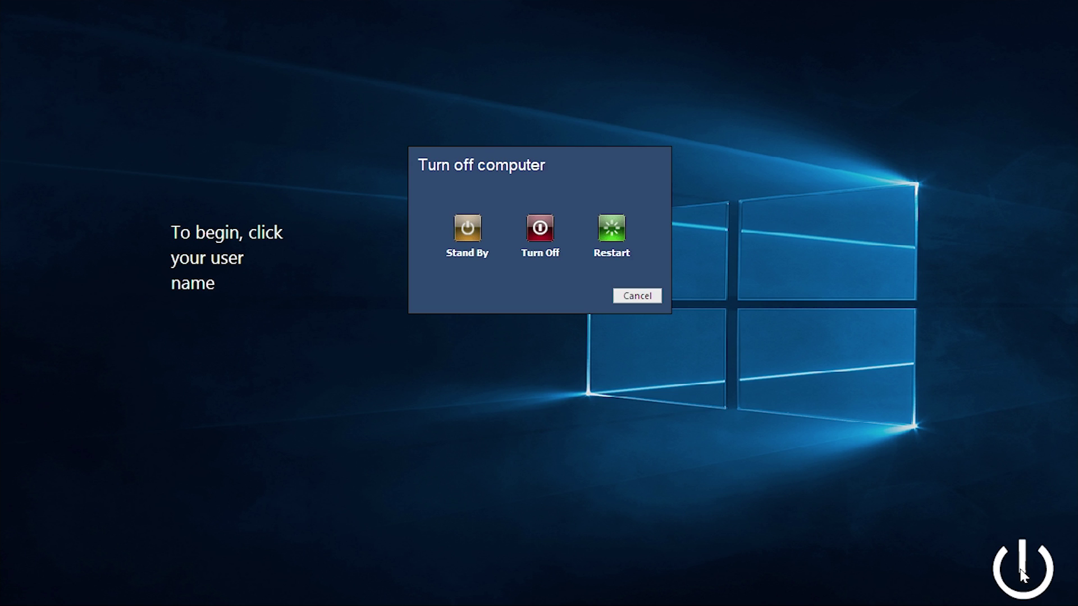
{"action": "left_click", "coordinate": [660, 297]}
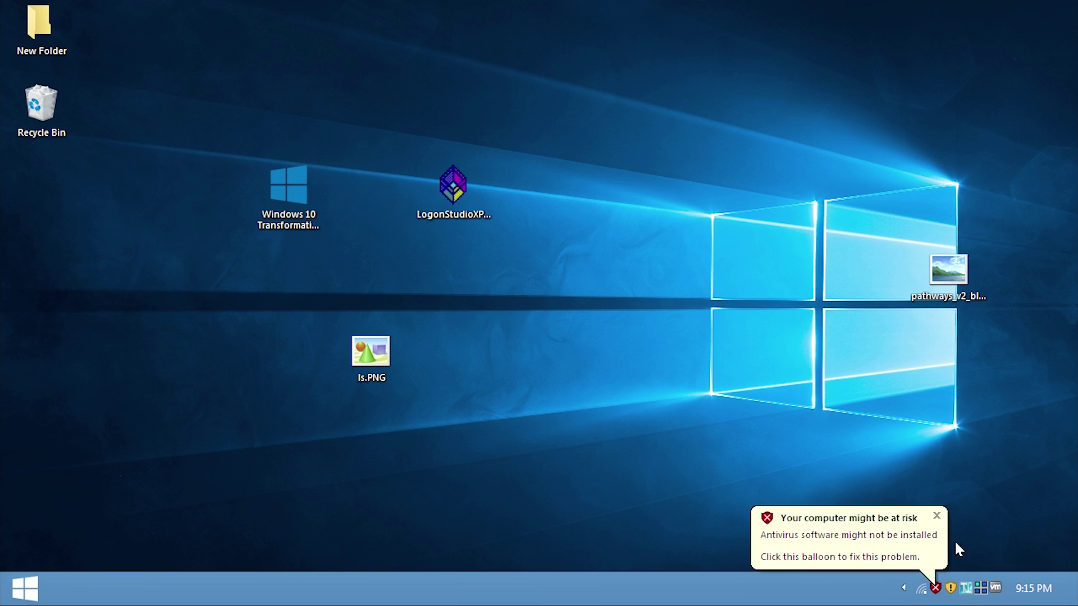
- Dismiss the antivirus warning balloon, and view the restyled Start menu before closing it
{"action": "left_click", "coordinate": [937, 513]}
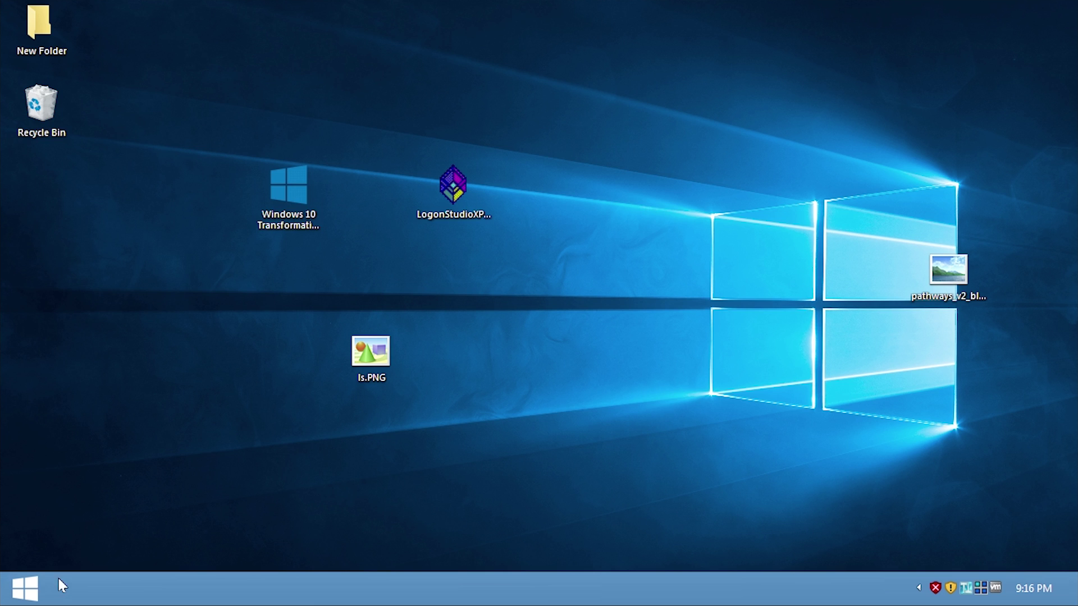
{"action": "left_click", "coordinate": [38, 586]}
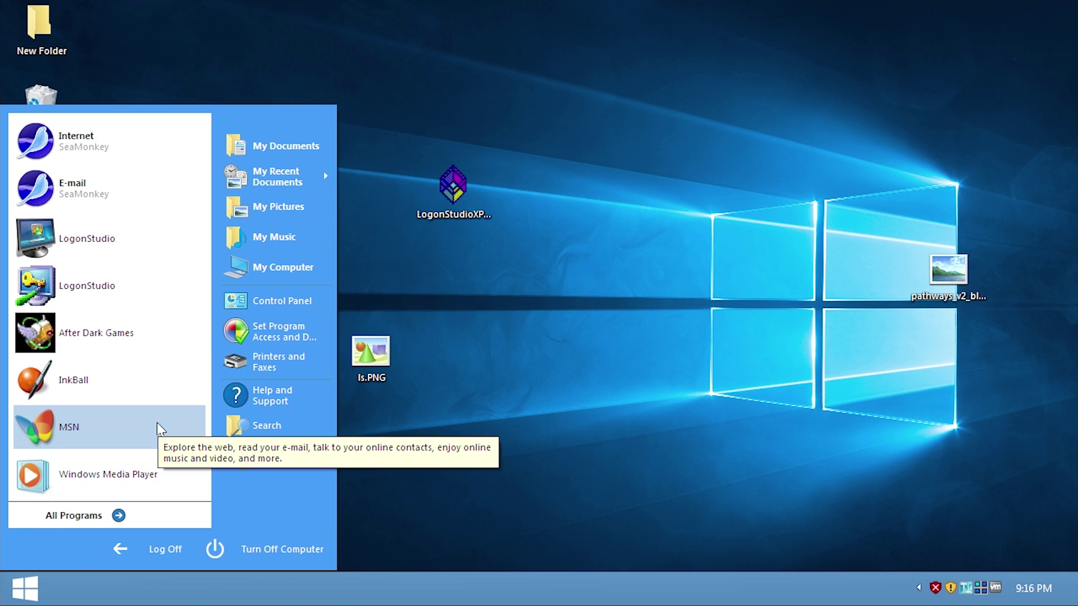
{"action": "left_click", "coordinate": [580, 376]}
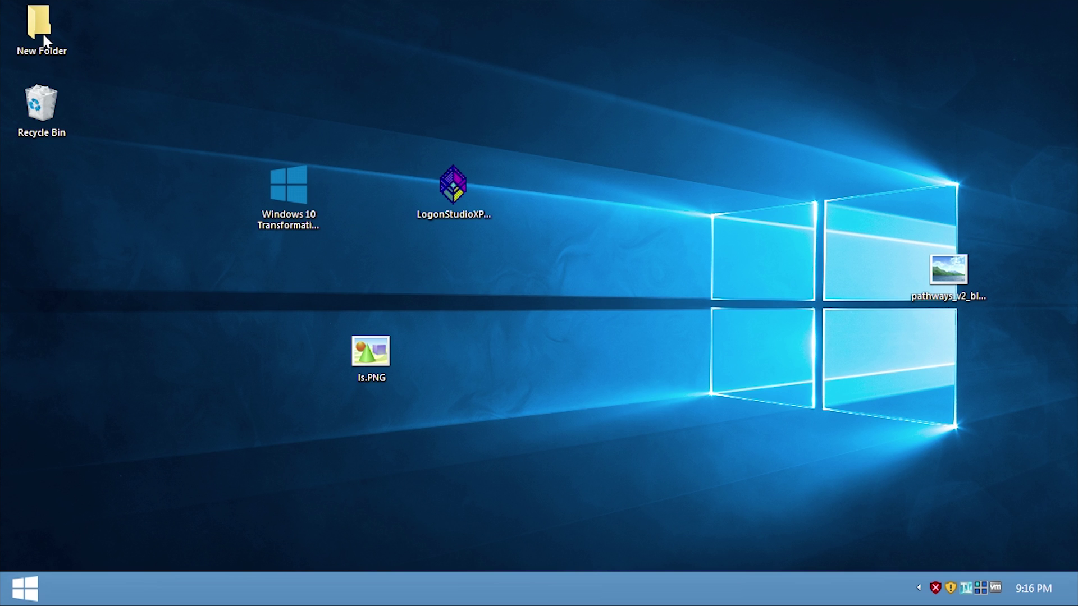
- Open the New Folder window, and try minimizing and restoring the My Computer window to view the animation
{"action": "double_click", "coordinate": [39, 28]}
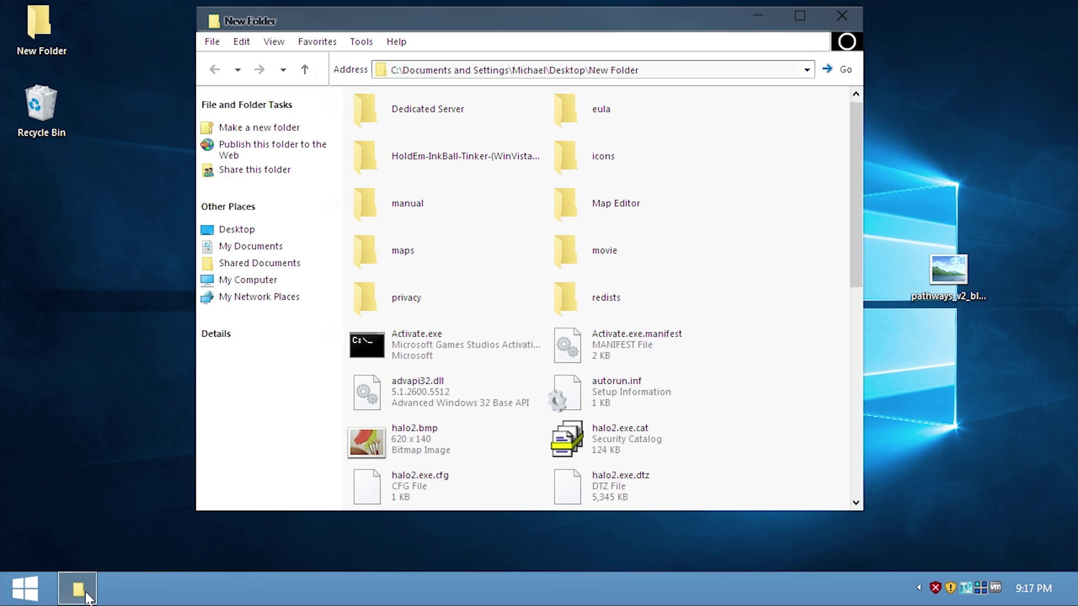
{"action": "left_click", "coordinate": [86, 593]}
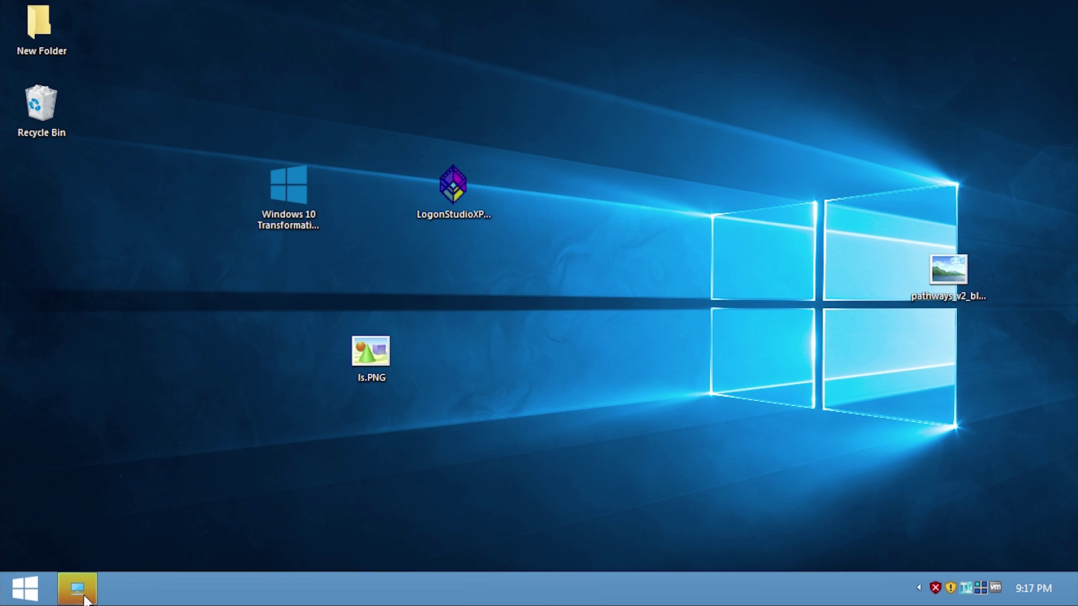
{"action": "mouse_move", "coordinate": [1076, 603]}
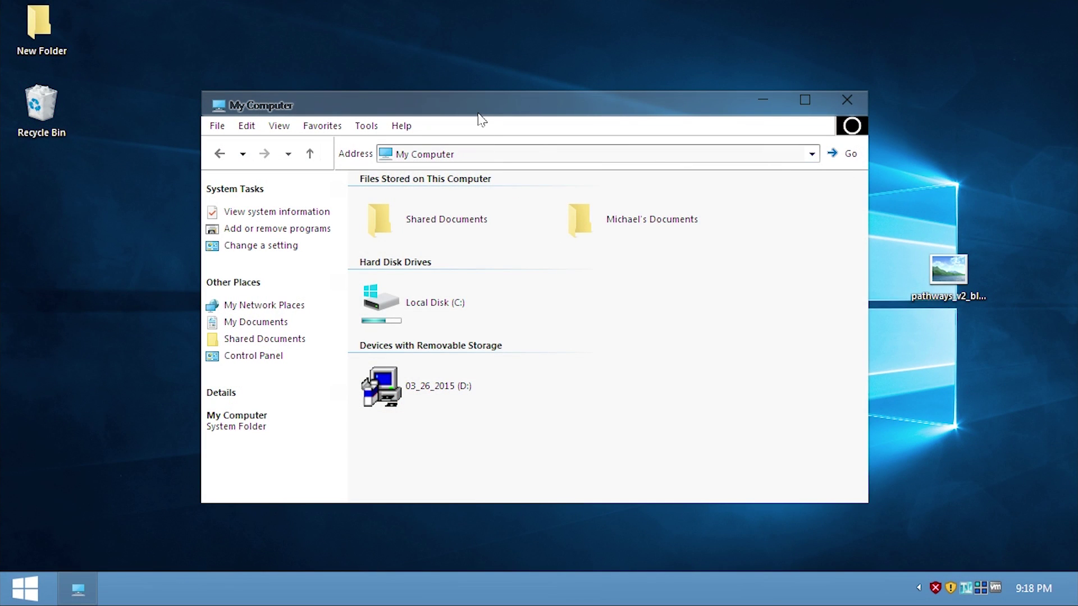
{"action": "left_click", "coordinate": [480, 116]}
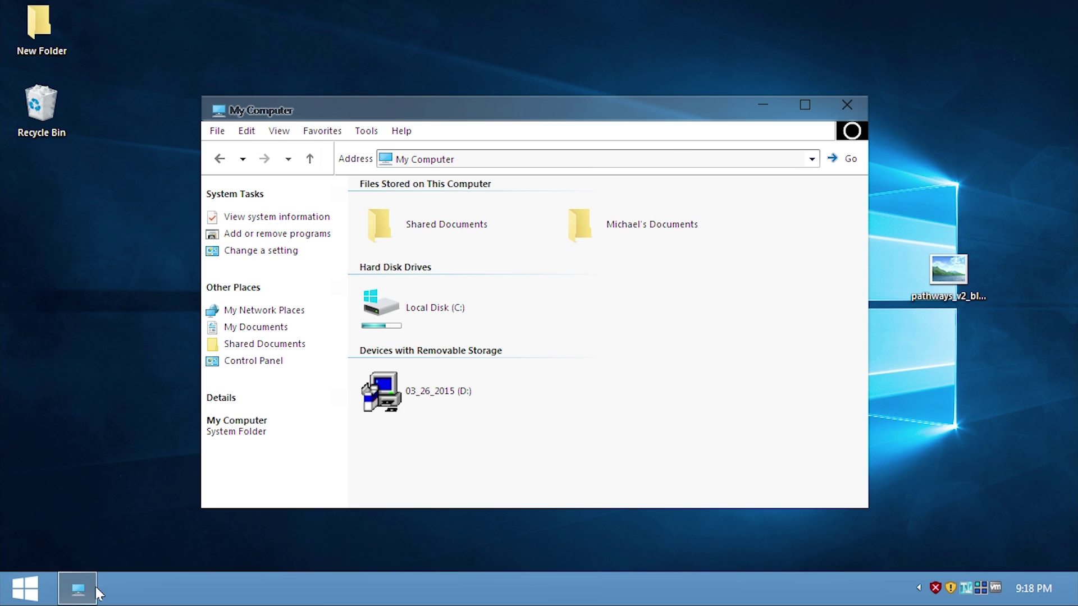
{"action": "left_click", "coordinate": [77, 600]}
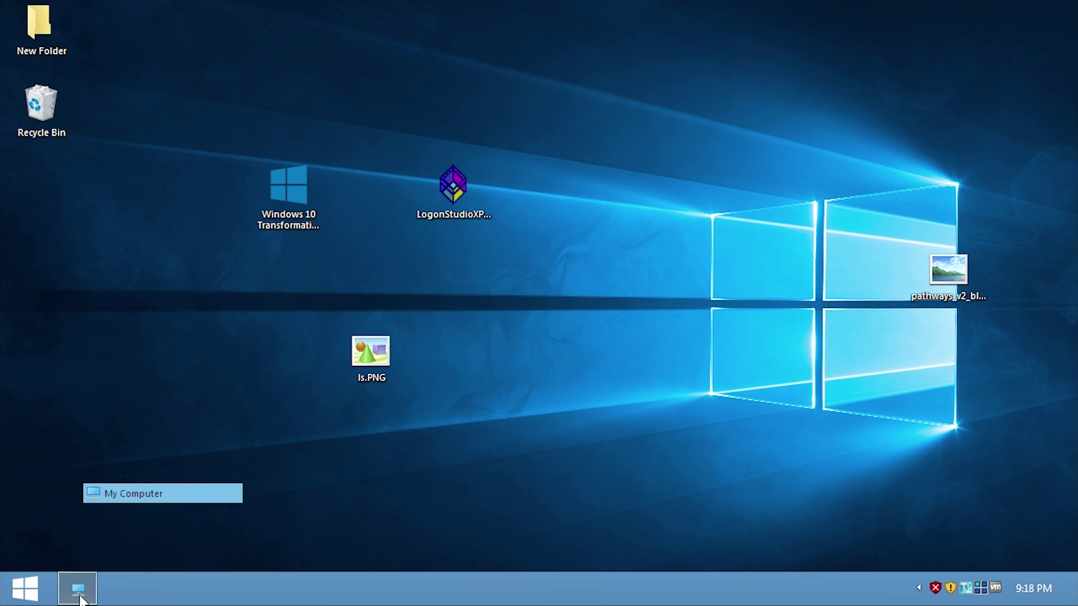
{"action": "left_click", "coordinate": [78, 597]}
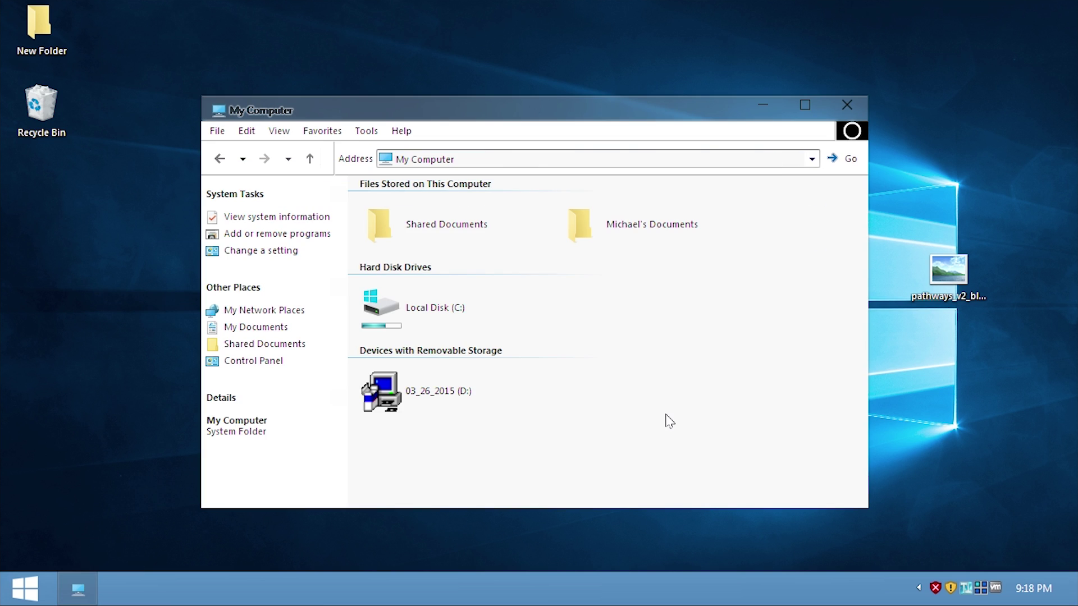
{"action": "left_click", "coordinate": [78, 590]}
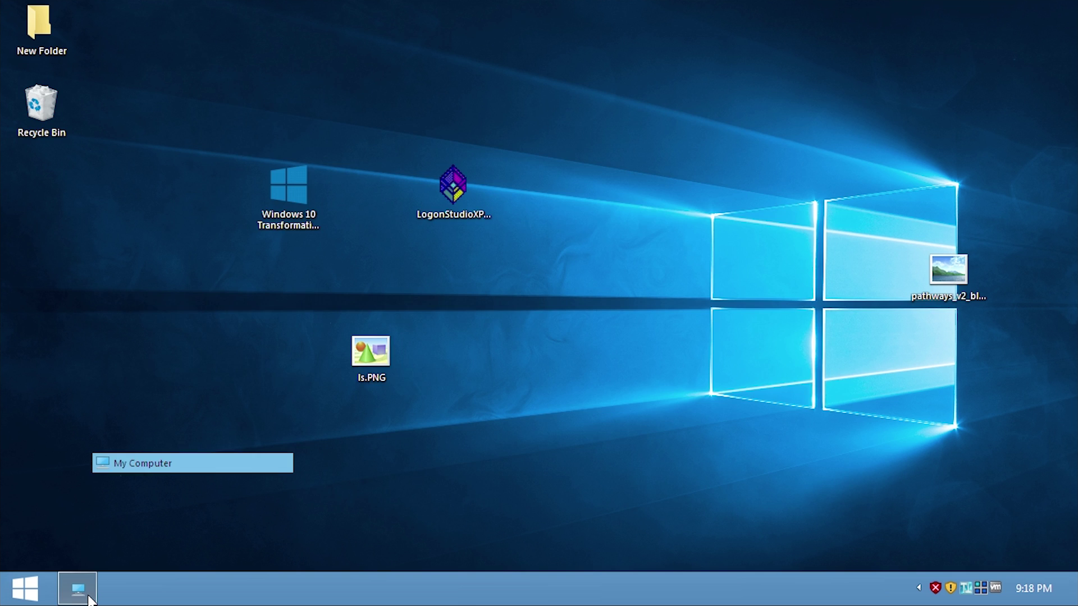
{"action": "left_click", "coordinate": [78, 589]}
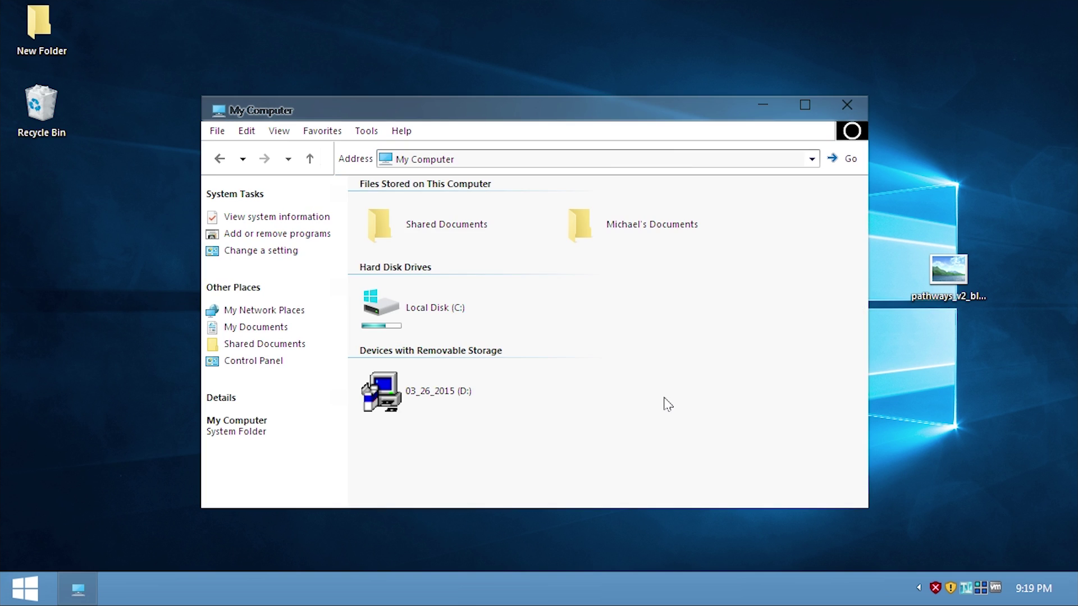
- Select the document folders and Local Disk (C:) in My Computer, and move and maximize the window
{"action": "left_click", "coordinate": [380, 224]}
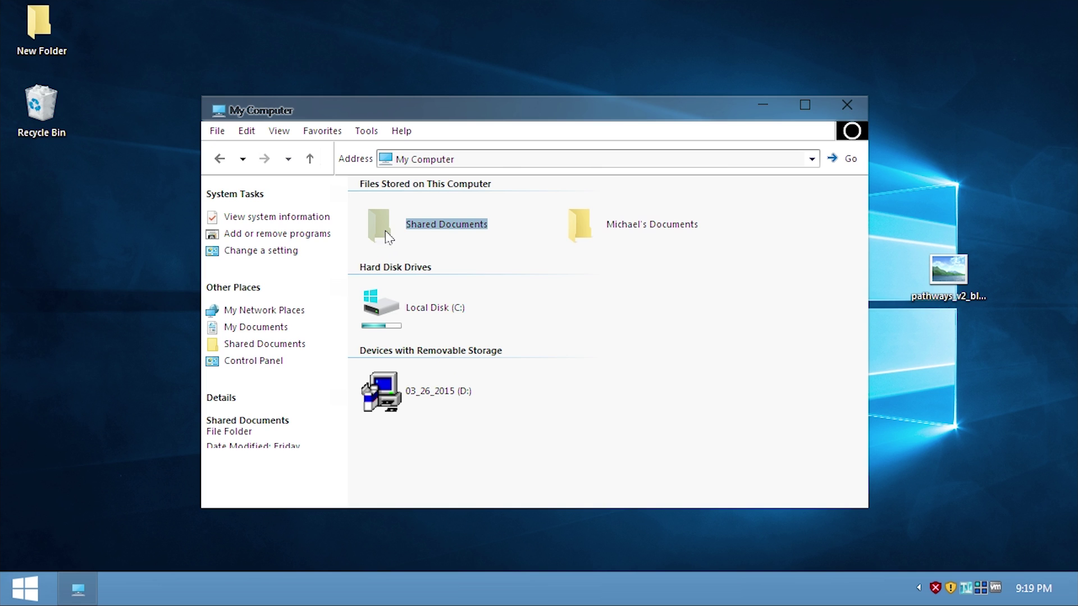
{"action": "left_click", "coordinate": [579, 224]}
{"action": "left_click", "coordinate": [362, 316]}
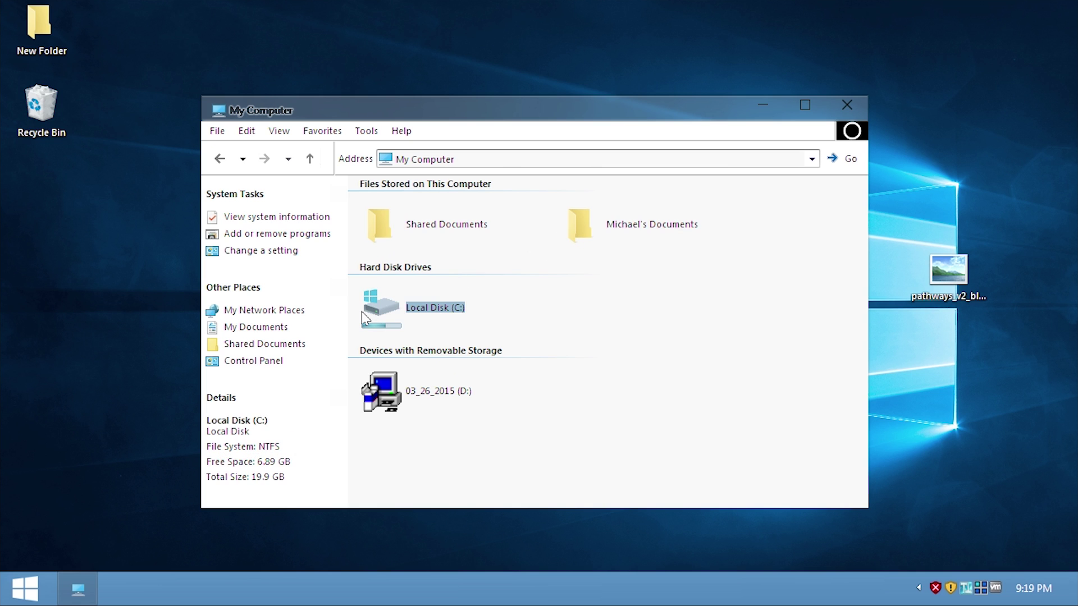
{"action": "mouse_move", "coordinate": [278, 111]}
{"action": "left_mouse_down"}
{"action": "mouse_move", "coordinate": [310, 188]}
{"action": "mouse_move", "coordinate": [425, 223]}
{"action": "mouse_move", "coordinate": [357, 145]}
{"action": "mouse_move", "coordinate": [269, 118]}
{"action": "left_mouse_up"}
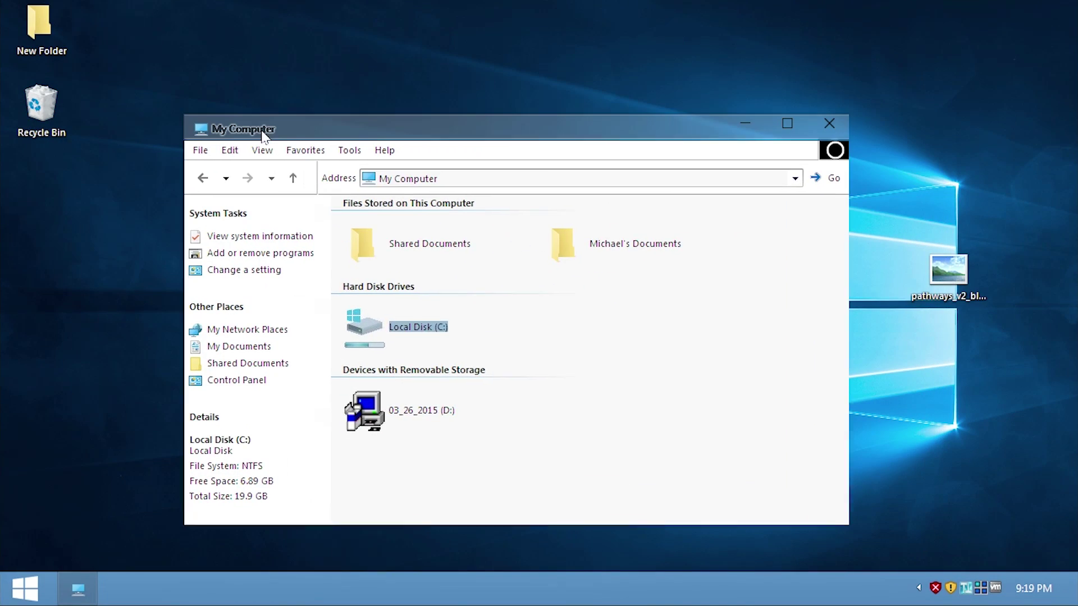
{"action": "left_click", "coordinate": [788, 130]}
{"action": "left_click", "coordinate": [529, 369]}
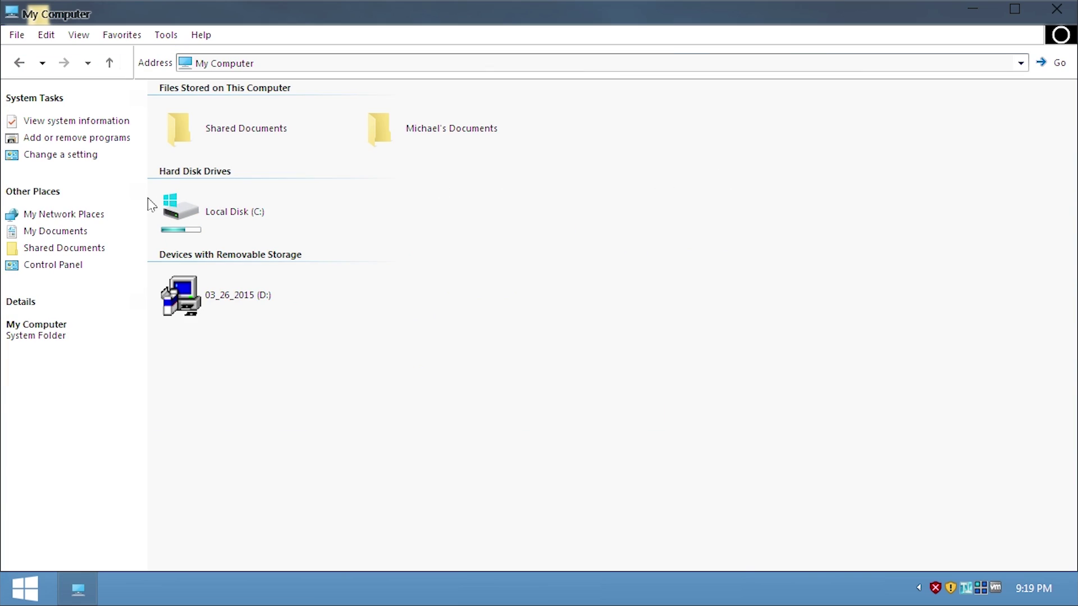
- Open the WINDOWS folder on Local Disk (C:) and examine its replaced file icons, including explorer.exe
{"action": "double_click", "coordinate": [202, 211]}
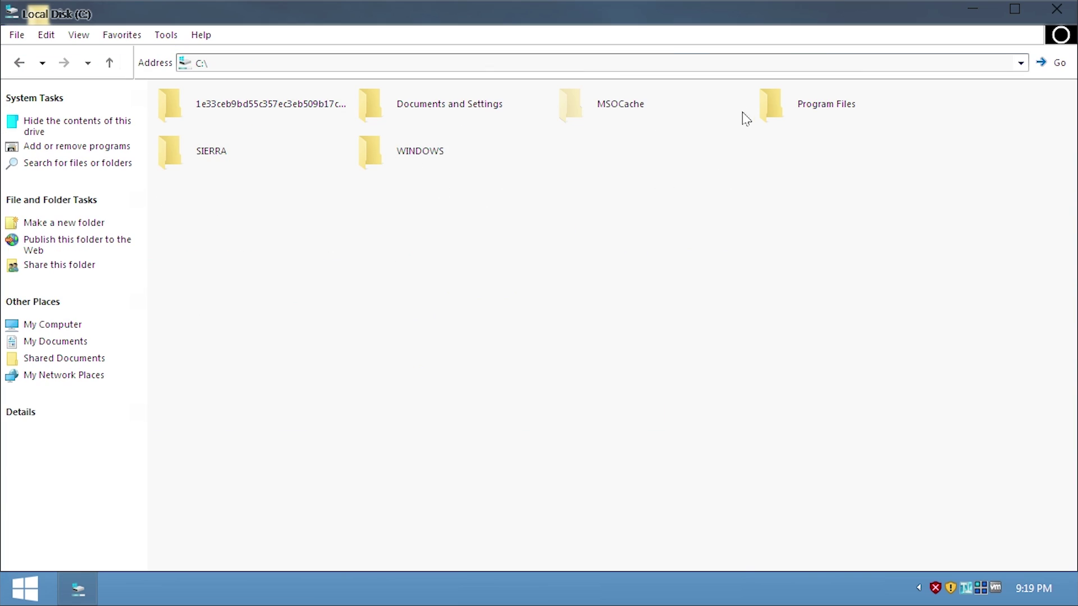
{"action": "double_click", "coordinate": [394, 150]}
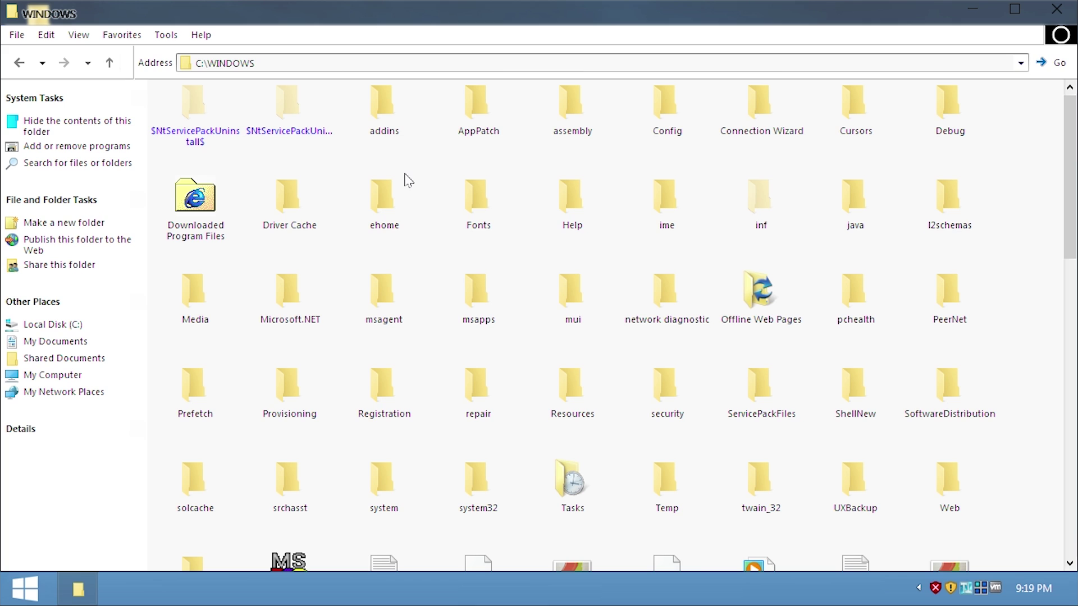
{"action": "scroll", "coordinate": [440, 288], "scroll_direction": "down", "scroll_amount": 10}
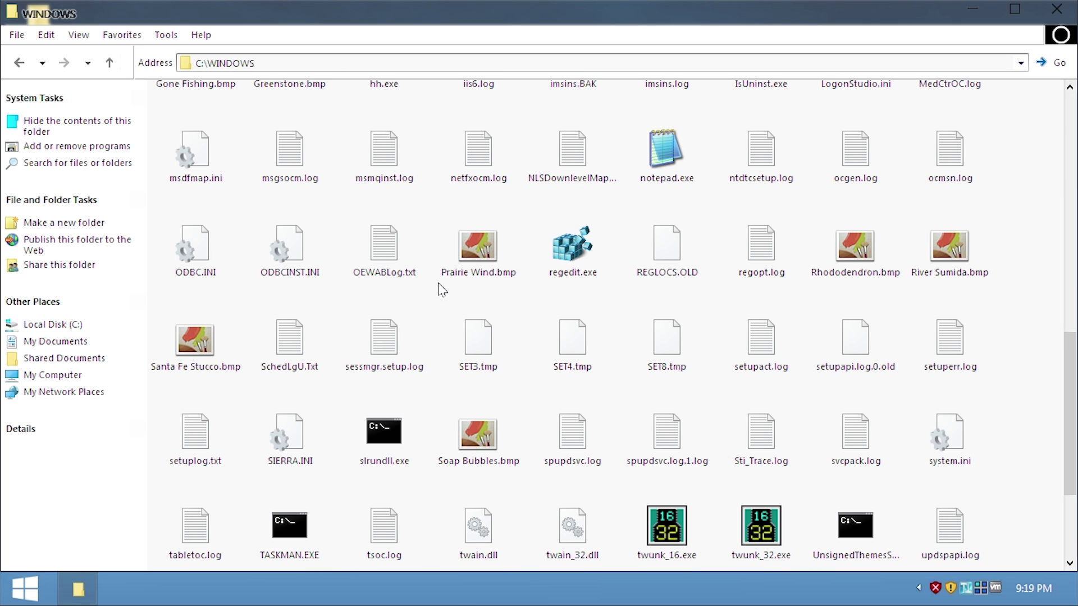
{"action": "scroll", "coordinate": [442, 290], "scroll_direction": "up", "scroll_amount": 6}
{"action": "scroll", "coordinate": [444, 293], "scroll_direction": "down", "scroll_amount": 5}
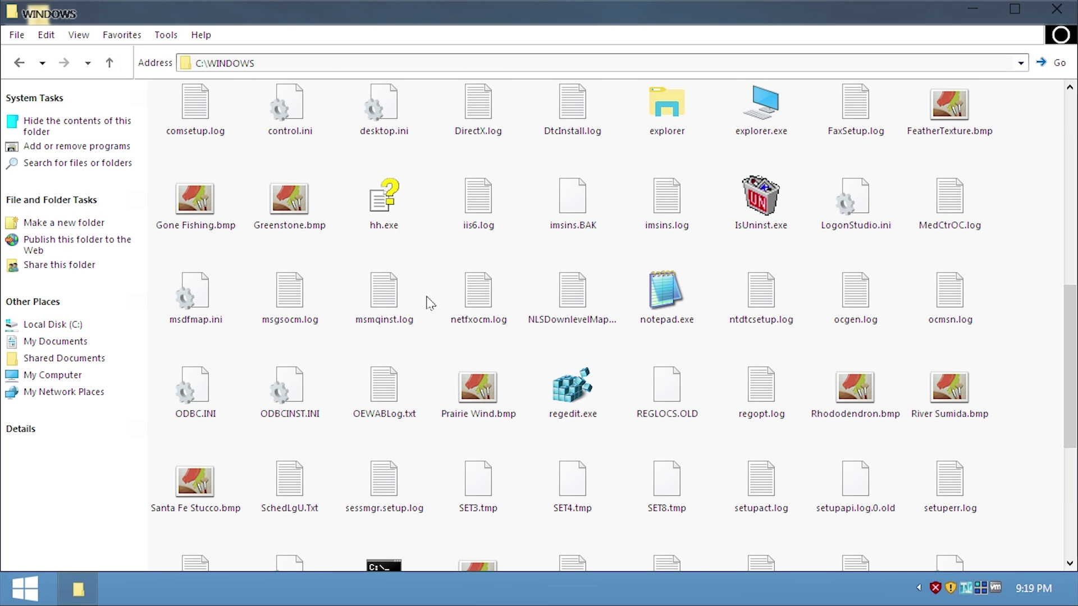
{"action": "left_click", "coordinate": [773, 104]}
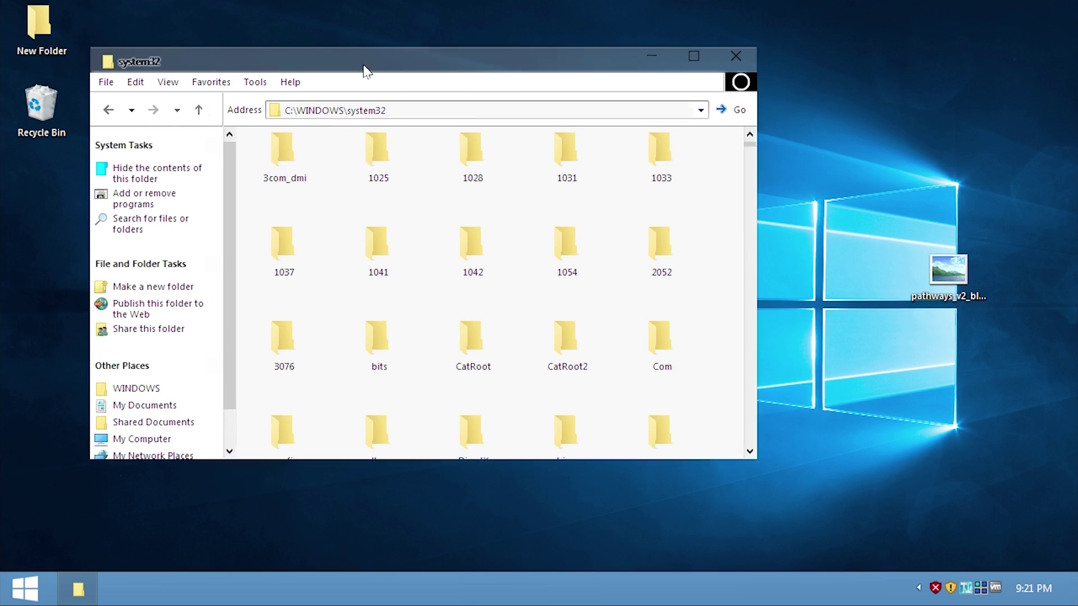
- Move the system32 window toward the middle of the desktop and look through its list of folder tasks
{"action": "left_click_drag", "start_coordinate": [366, 67], "coordinate": [497, 71]}
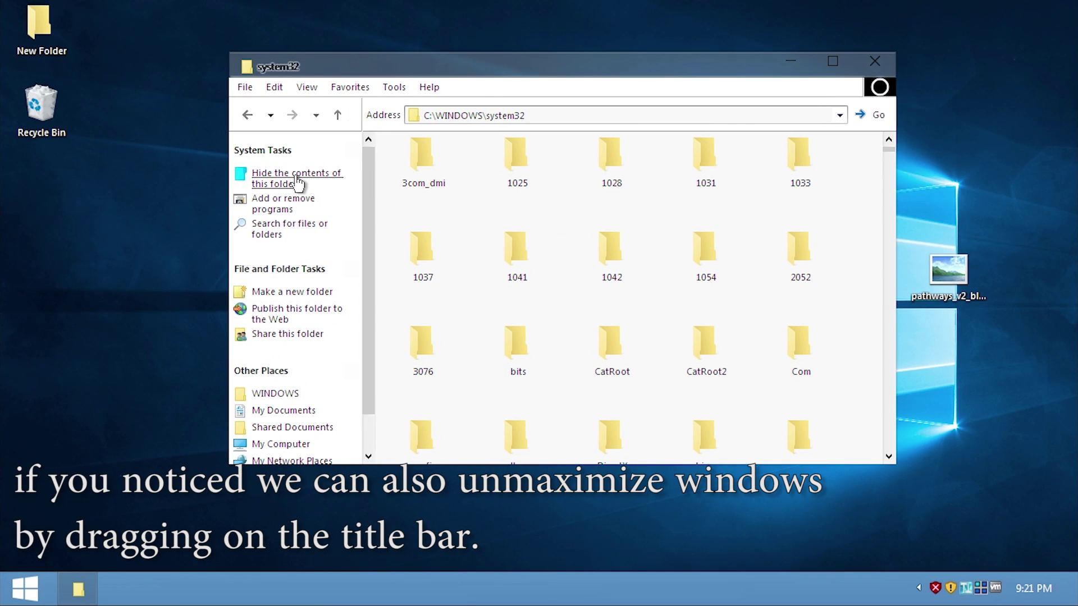
{"action": "left_click_drag", "start_coordinate": [370, 309], "coordinate": [286, 422]}
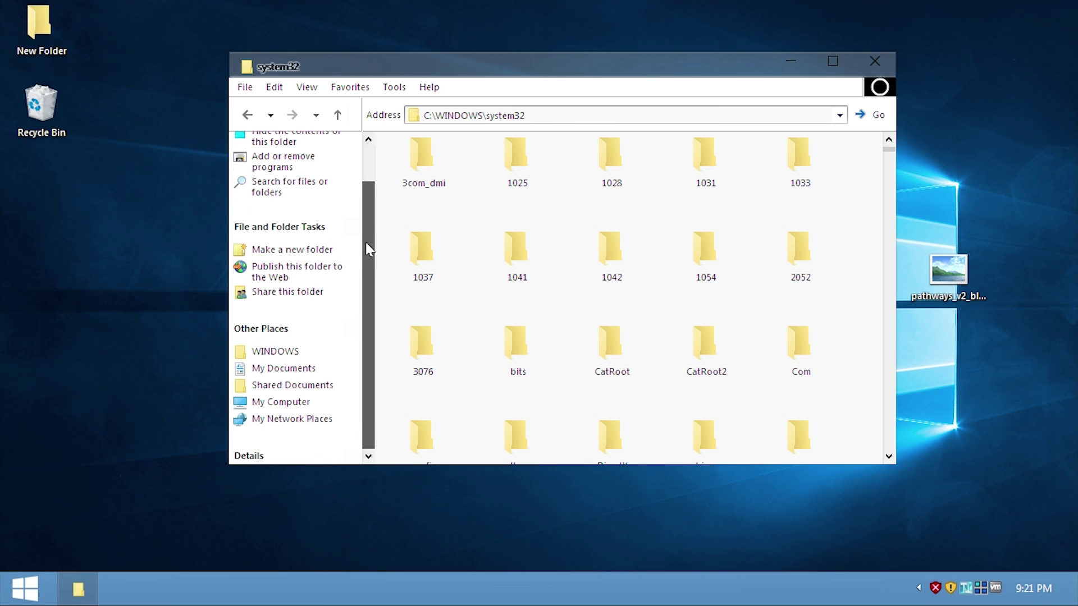
{"action": "scroll", "coordinate": [366, 241], "scroll_direction": "up", "scroll_amount": 2}
- Open the About Windows information from the system32 window and move its dialog aside
{"action": "left_click", "coordinate": [430, 87]}
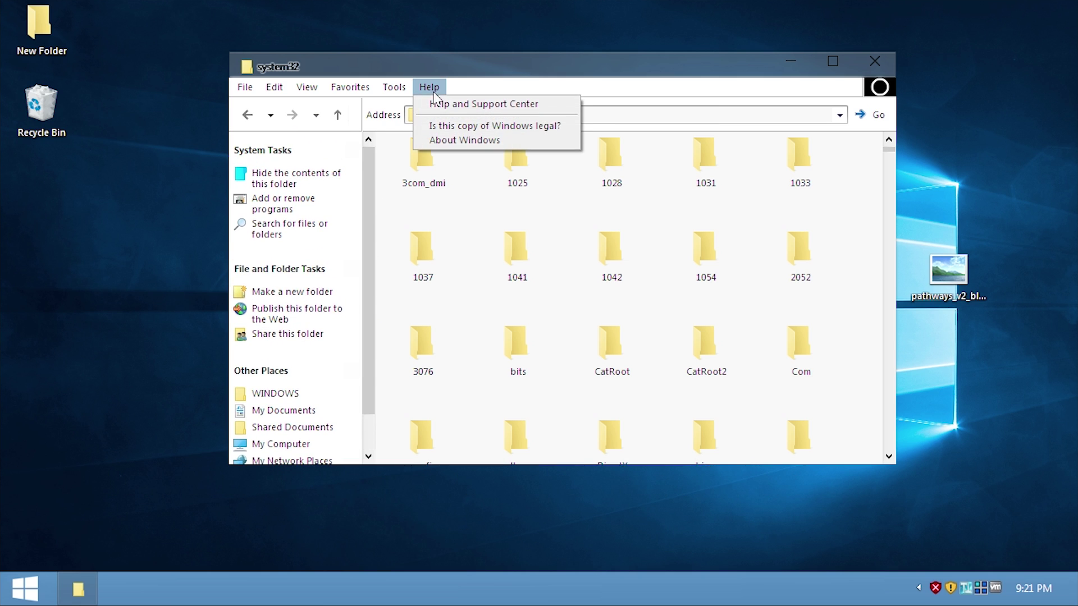
{"action": "left_click", "coordinate": [465, 139]}
{"action": "left_click_drag", "start_coordinate": [423, 116], "coordinate": [534, 153]}
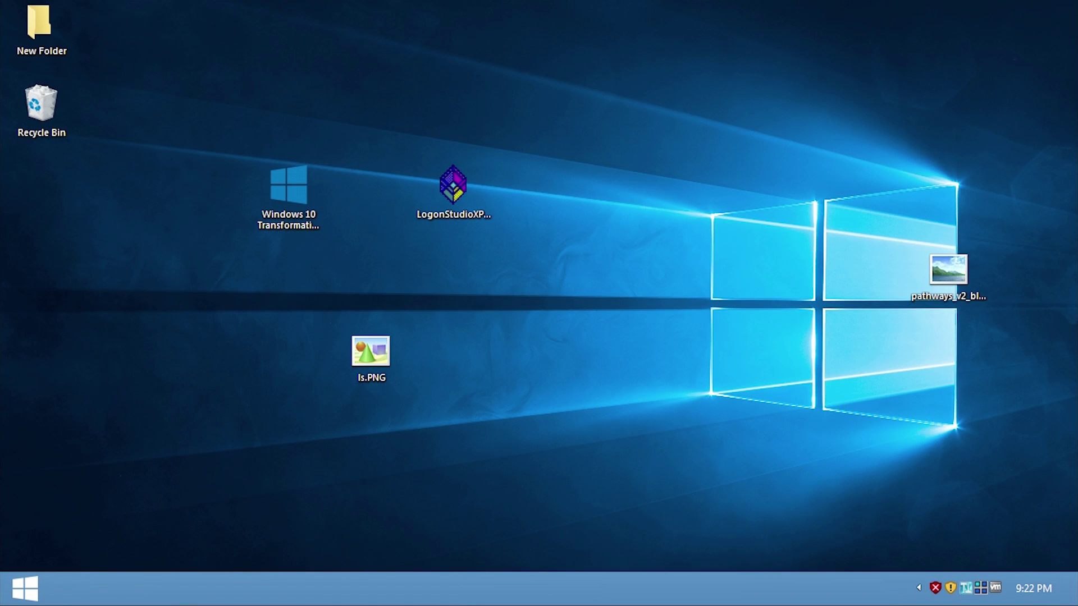
- Bring up the Charms Bar, dismiss it, and bring it up again to open Search
{"action": "mouse_move", "coordinate": [1072, 581]}
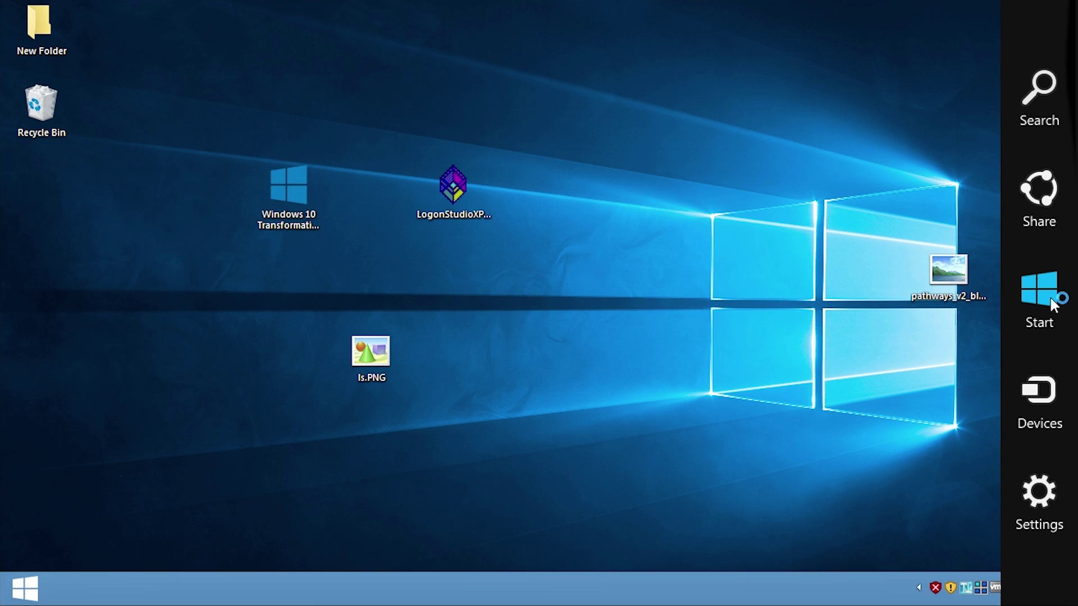
{"action": "left_click", "coordinate": [514, 489]}
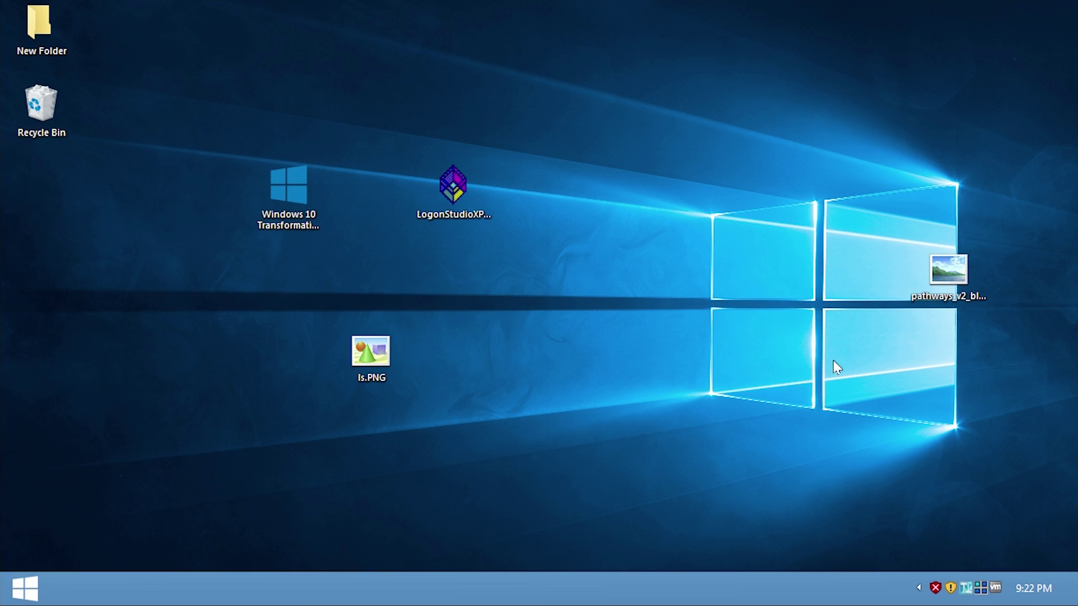
{"action": "mouse_move", "coordinate": [1040, 403]}
{"action": "mouse_move", "coordinate": [1075, 404]}
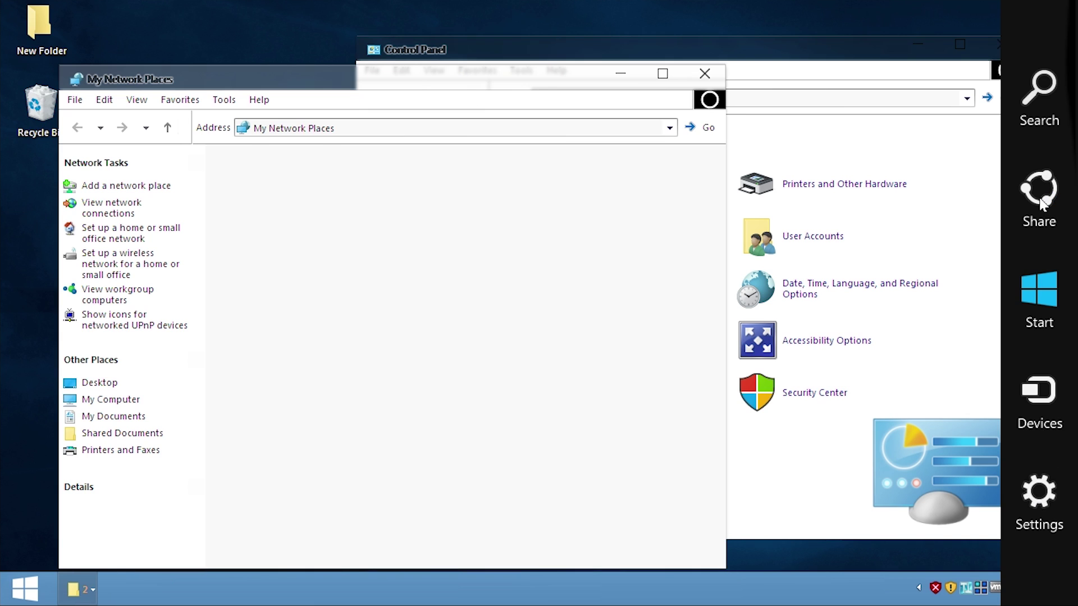
{"action": "left_click", "coordinate": [1043, 104]}
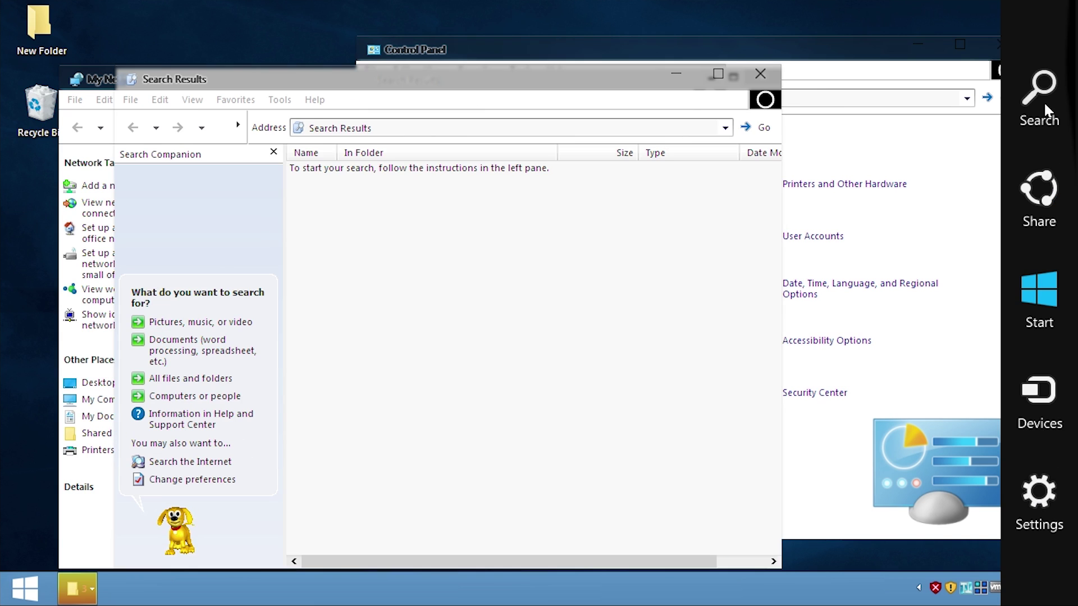
- Open Devices from the Charms Bar
{"action": "left_click", "coordinate": [1040, 396]}
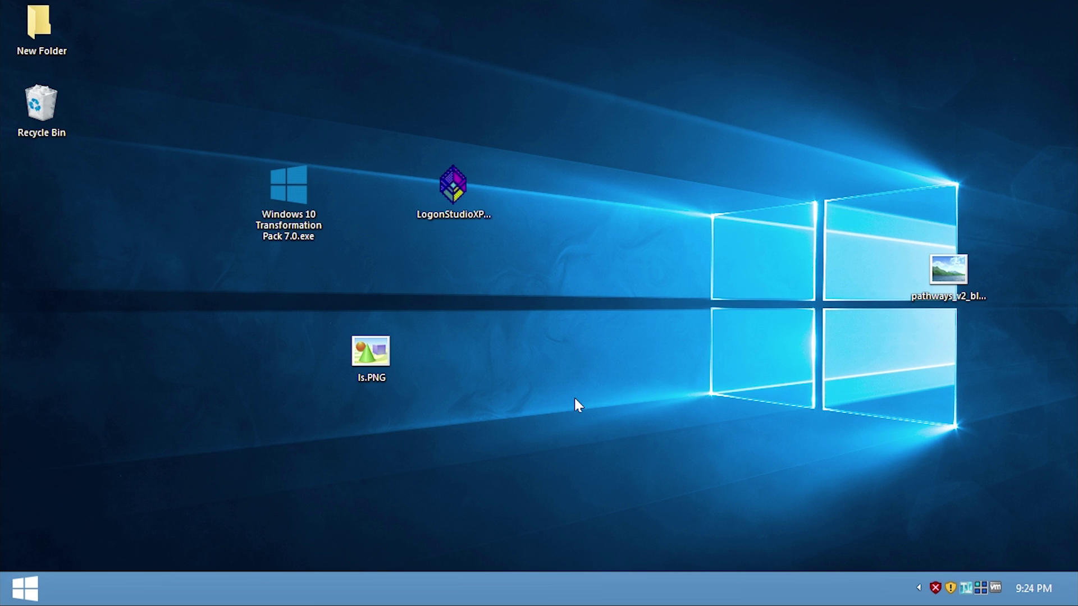
- Launch Windows 10 Transformation Pack 7.0 and configure it with Metro Start Screen (WinMetro) as the Immersive UI
{"action": "double_click", "coordinate": [287, 194]}
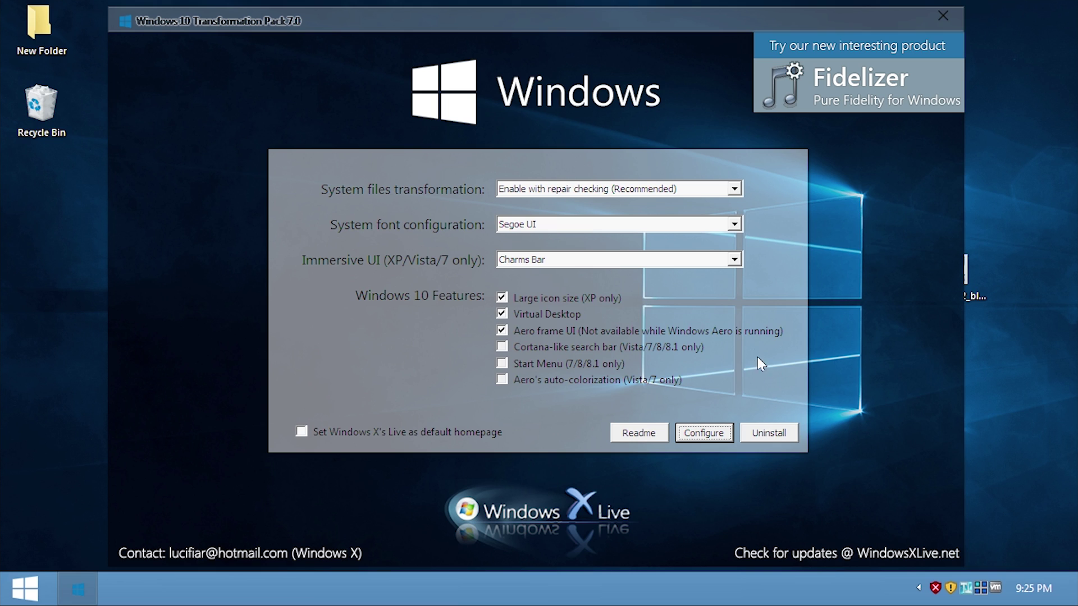
{"action": "left_click", "coordinate": [736, 259]}
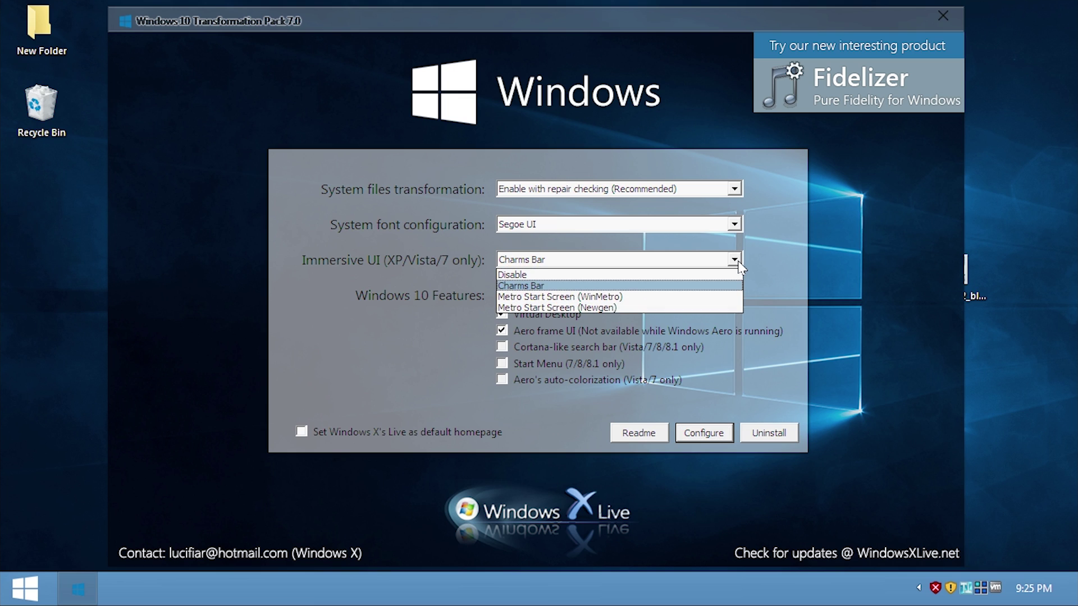
{"action": "left_click", "coordinate": [570, 298]}
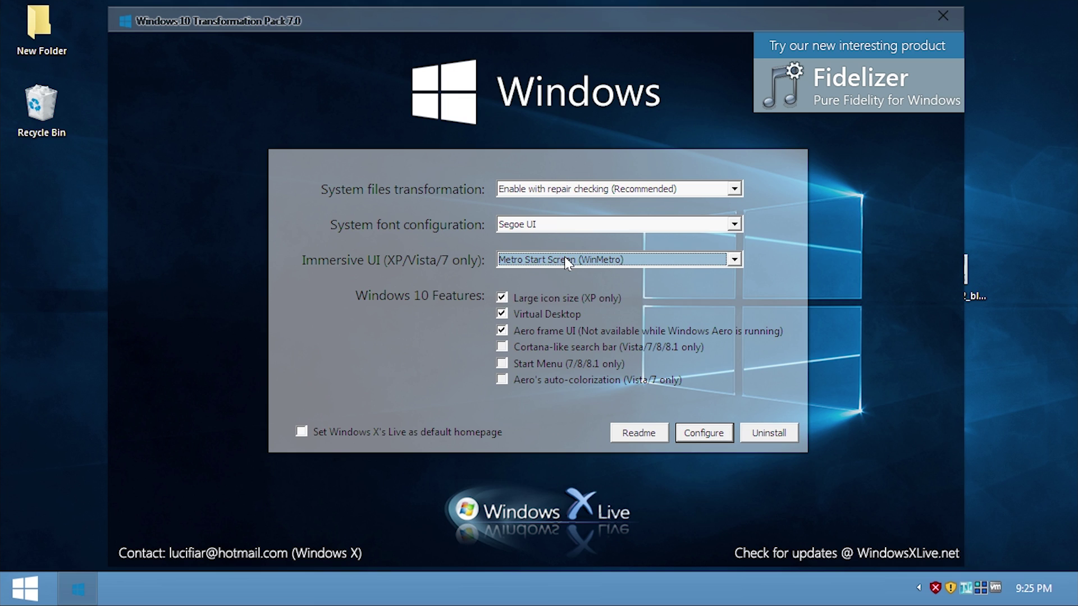
{"action": "left_click", "coordinate": [702, 433]}
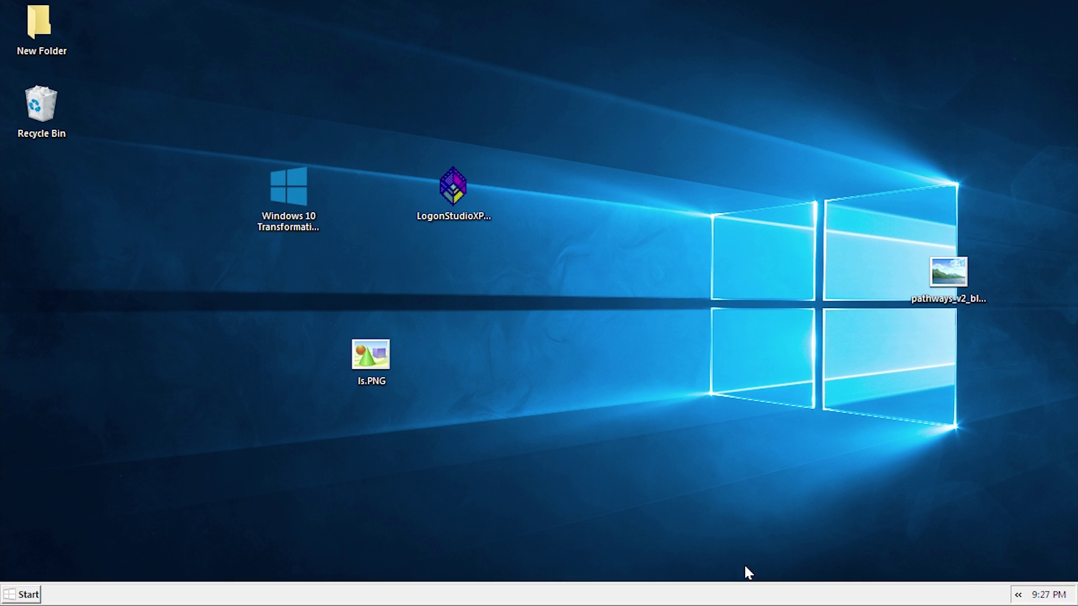
- Open Display Properties, move it toward the middle of the desktop, and select the Windows XP theme for preview
{"action": "right_click", "coordinate": [534, 328]}
{"action": "left_click", "coordinate": [562, 435]}
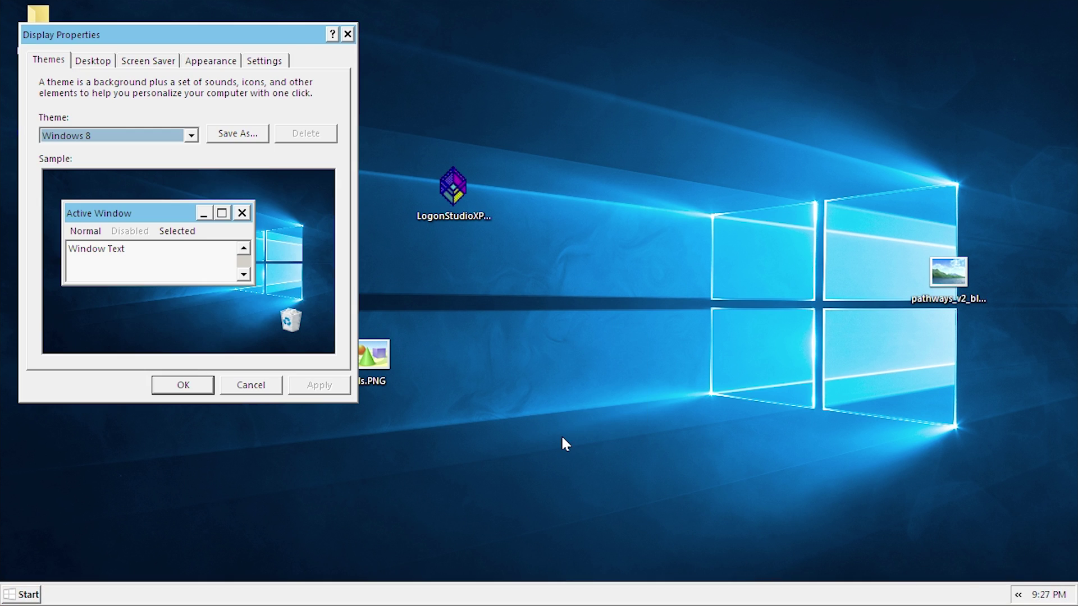
{"action": "left_click_drag", "start_coordinate": [145, 32], "coordinate": [447, 111]}
{"action": "left_click", "coordinate": [493, 213]}
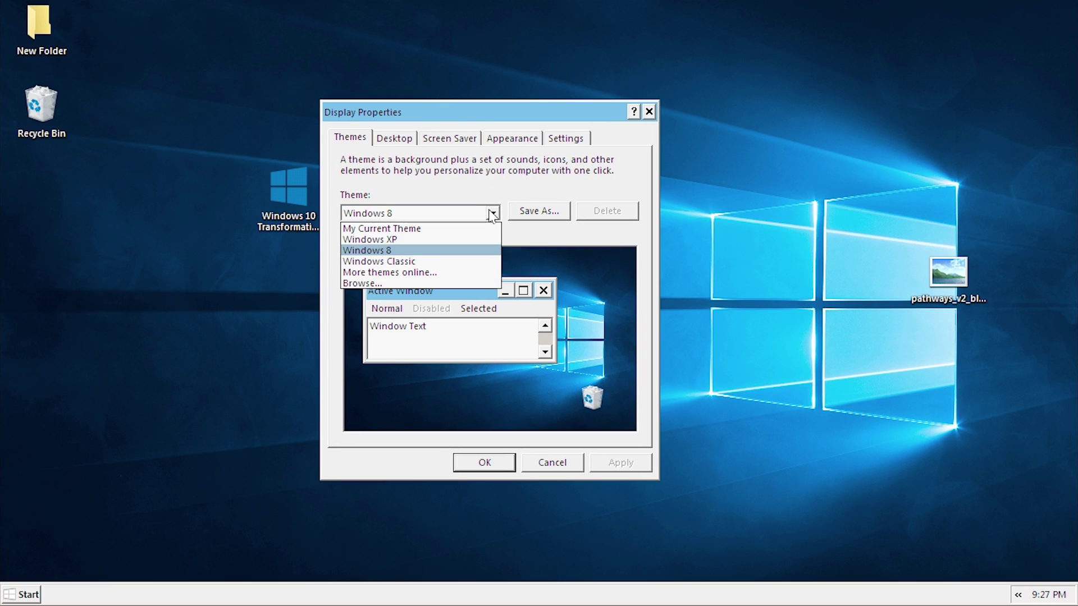
{"action": "left_click", "coordinate": [405, 242]}
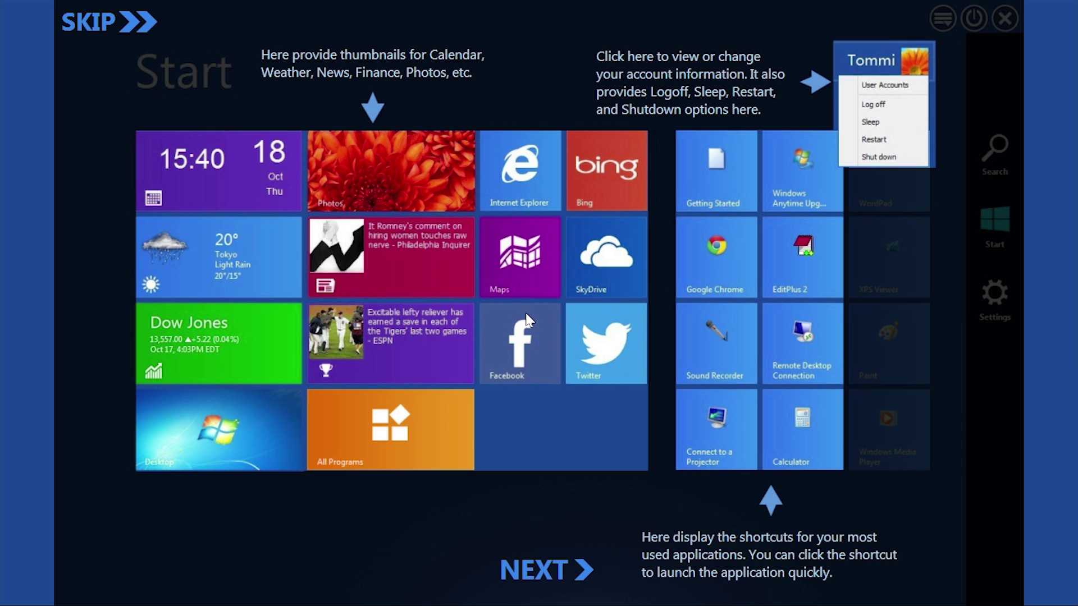
- Go through both pages of the WinMetro introduction and leave the full-screen Photos view
{"action": "left_click", "coordinate": [531, 581]}
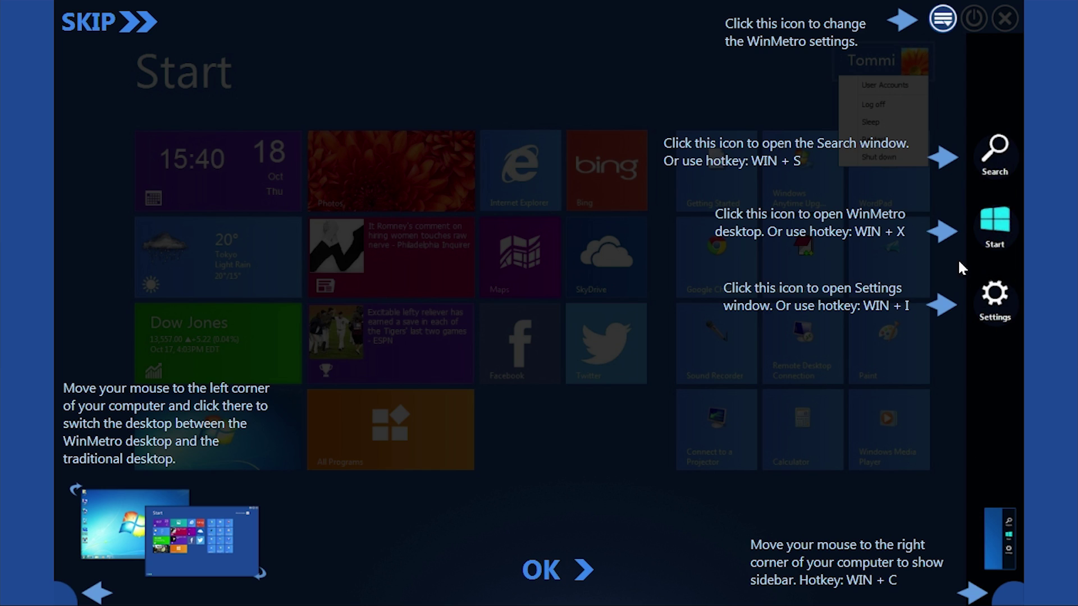
{"action": "left_click", "coordinate": [535, 571]}
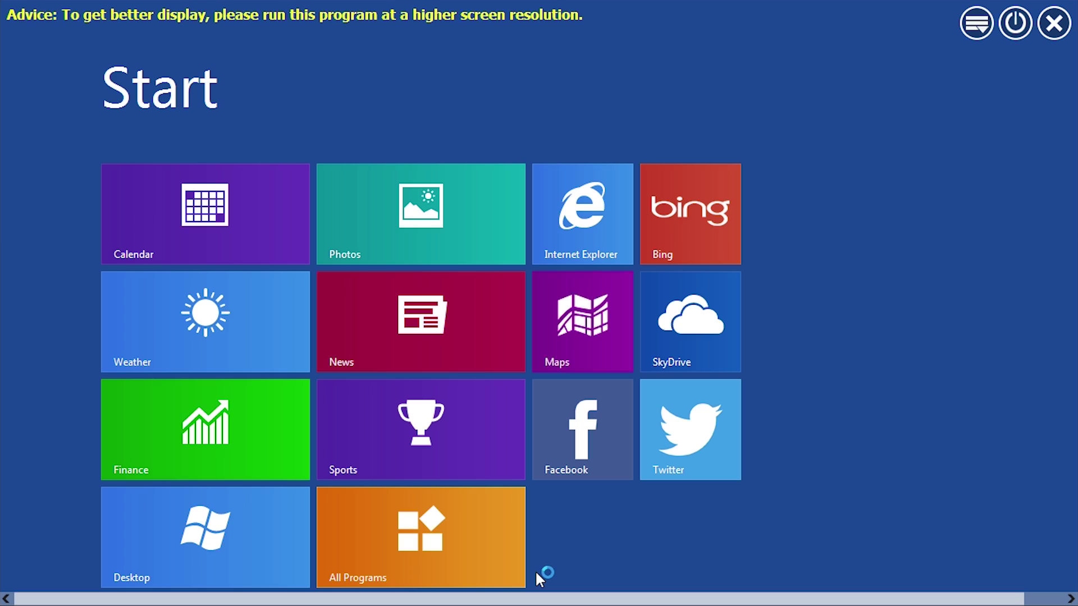
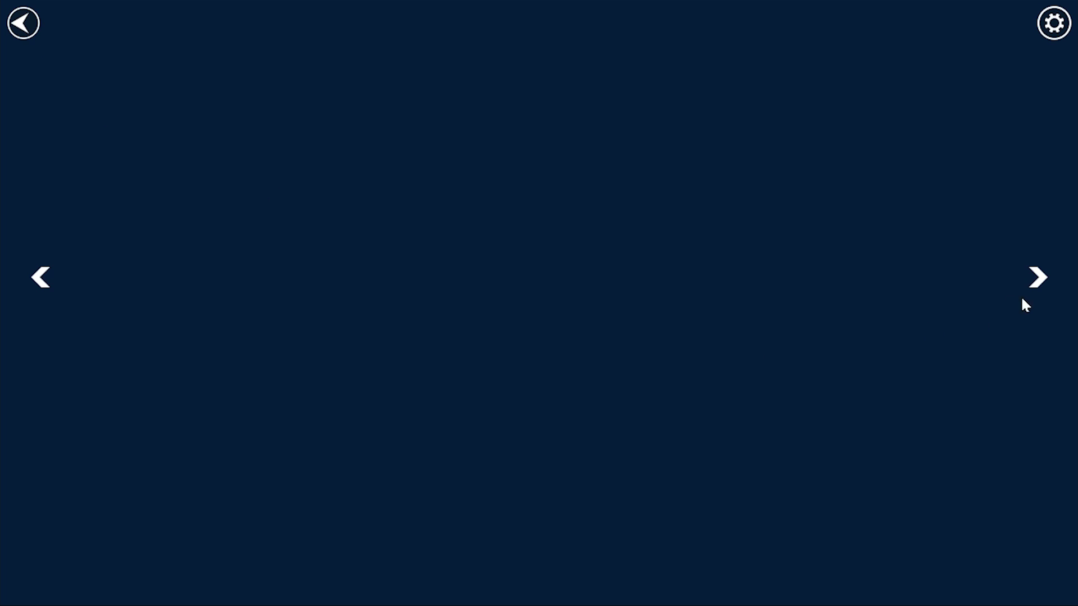
{"action": "left_click", "coordinate": [27, 24]}
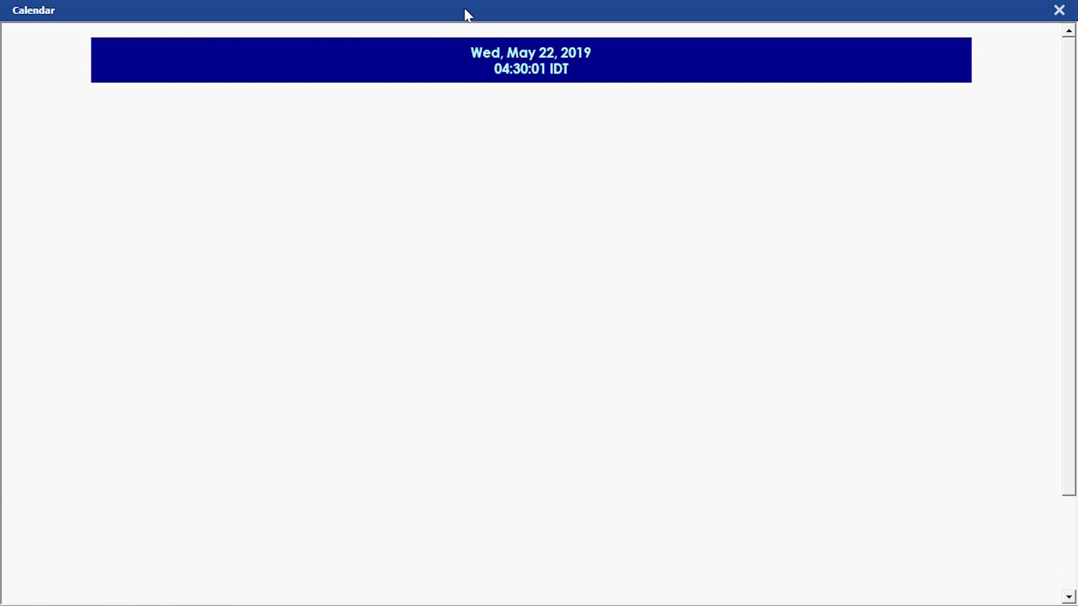
- Look over the WinMetro Calendar page, close it, and reopen it once for another look before closing it
{"action": "left_click_drag", "start_coordinate": [1068, 72], "coordinate": [1045, 43]}
{"action": "left_click", "coordinate": [546, 69]}
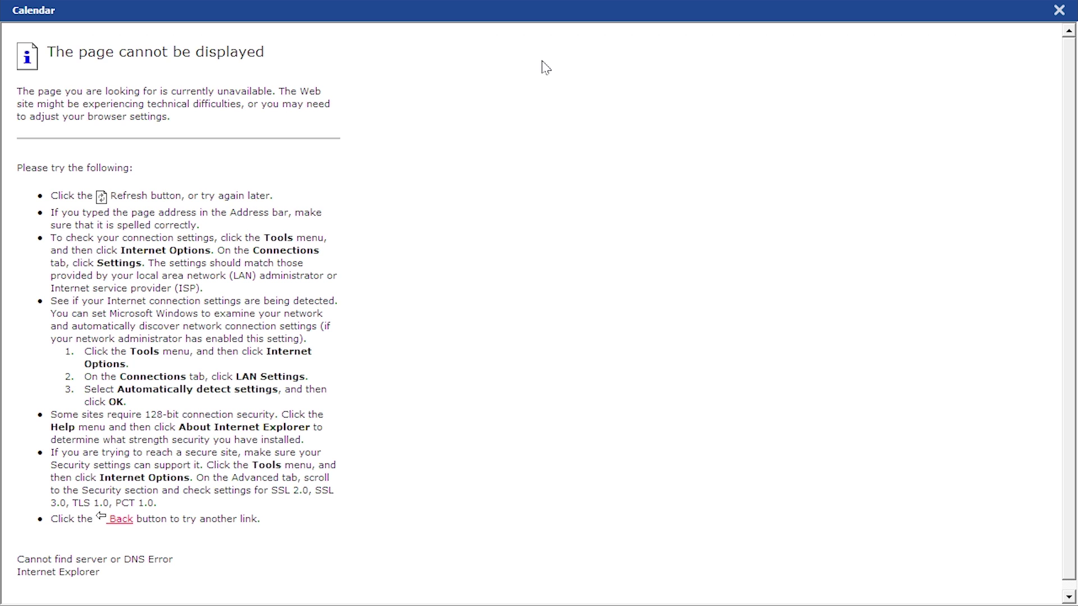
{"action": "left_click", "coordinate": [1058, 11]}
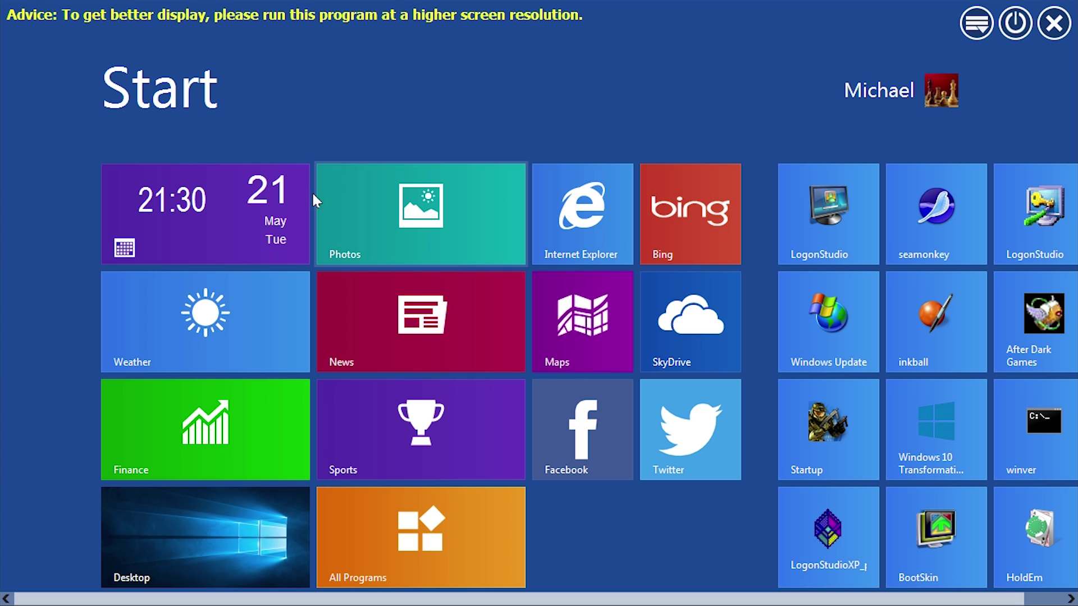
{"action": "left_click", "coordinate": [224, 226]}
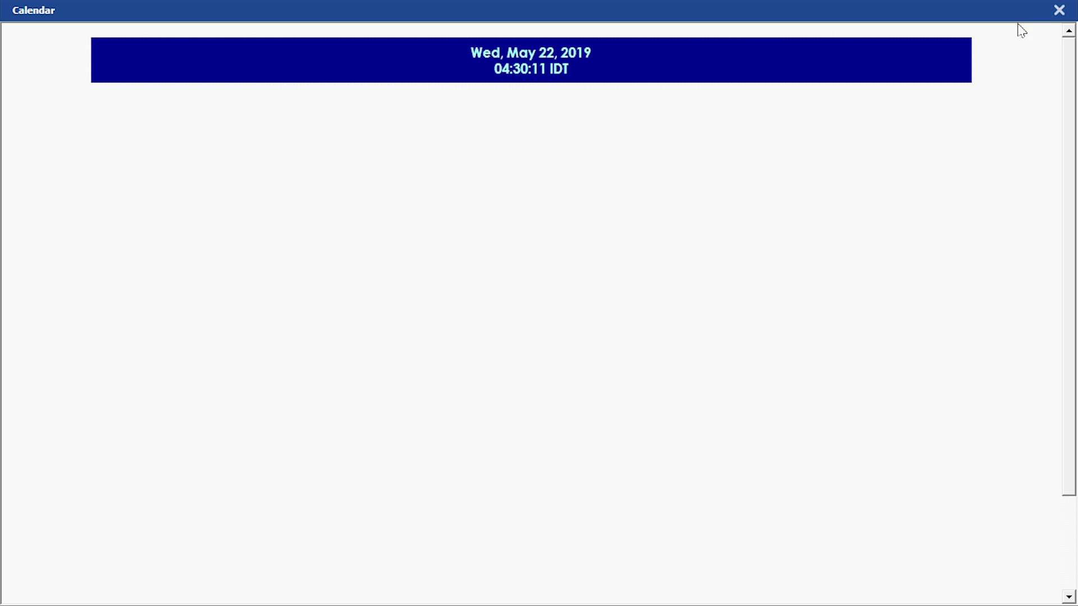
{"action": "left_click", "coordinate": [1059, 11]}
- Return to the desktop to close Display Properties without applying the theme, and take a look at the Start menu
{"action": "left_click", "coordinate": [491, 549]}
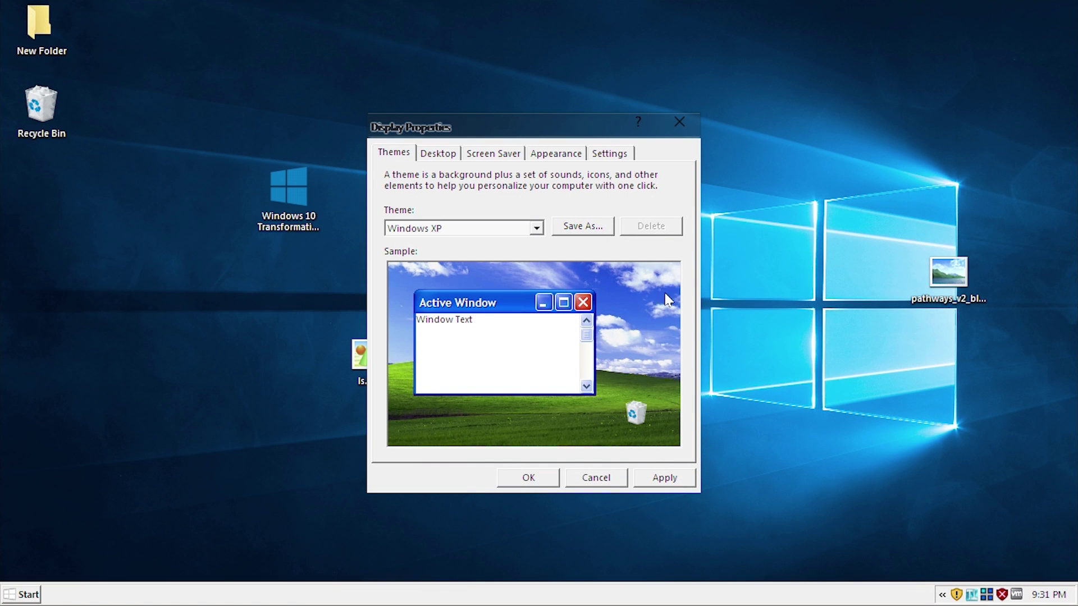
{"action": "left_click", "coordinate": [679, 122]}
{"action": "left_click", "coordinate": [24, 597]}
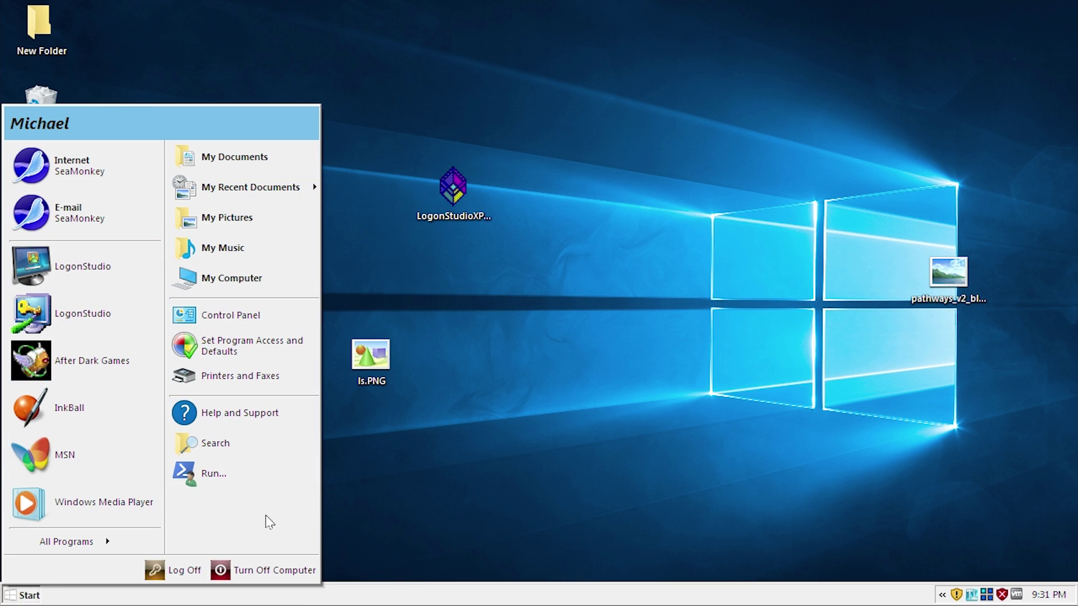
{"action": "left_click", "coordinate": [794, 498]}
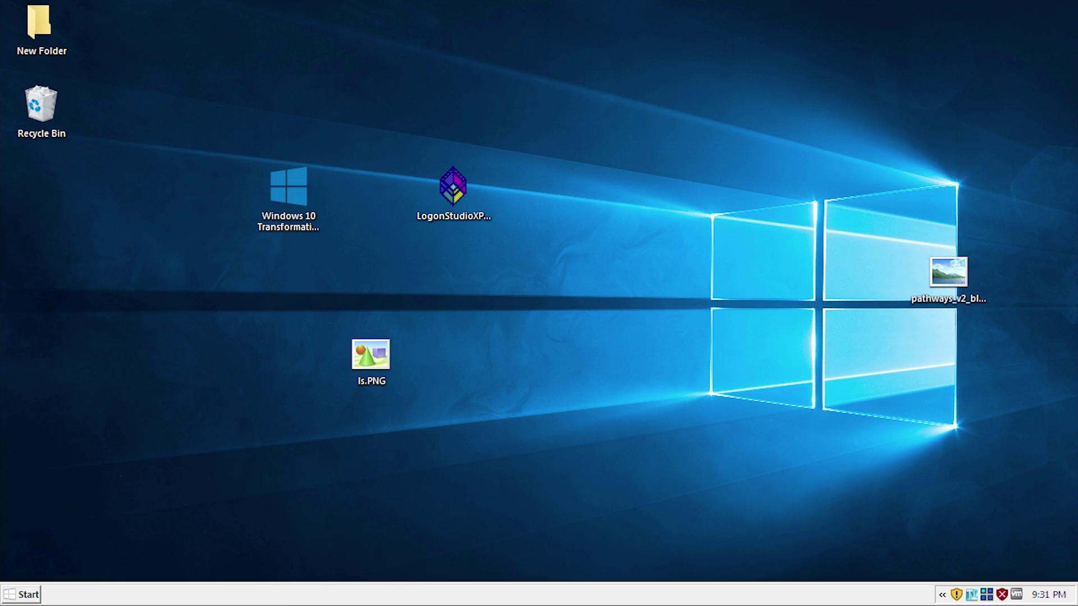
- Open Settings from the WinMetro sidebar and show its Power options
{"action": "mouse_move", "coordinate": [1075, 604]}
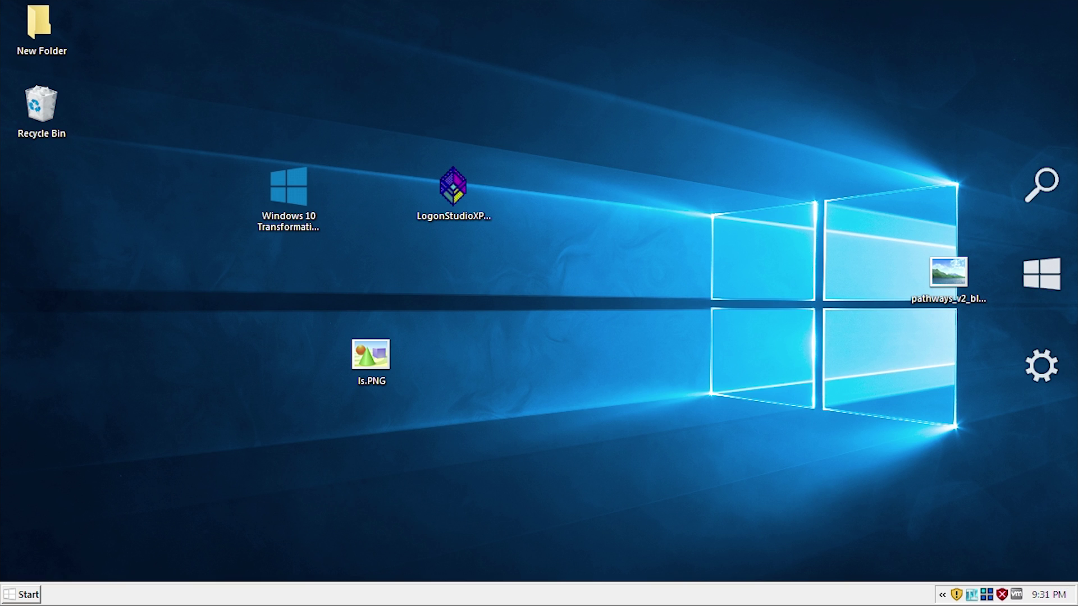
{"action": "mouse_move", "coordinate": [1038, 409]}
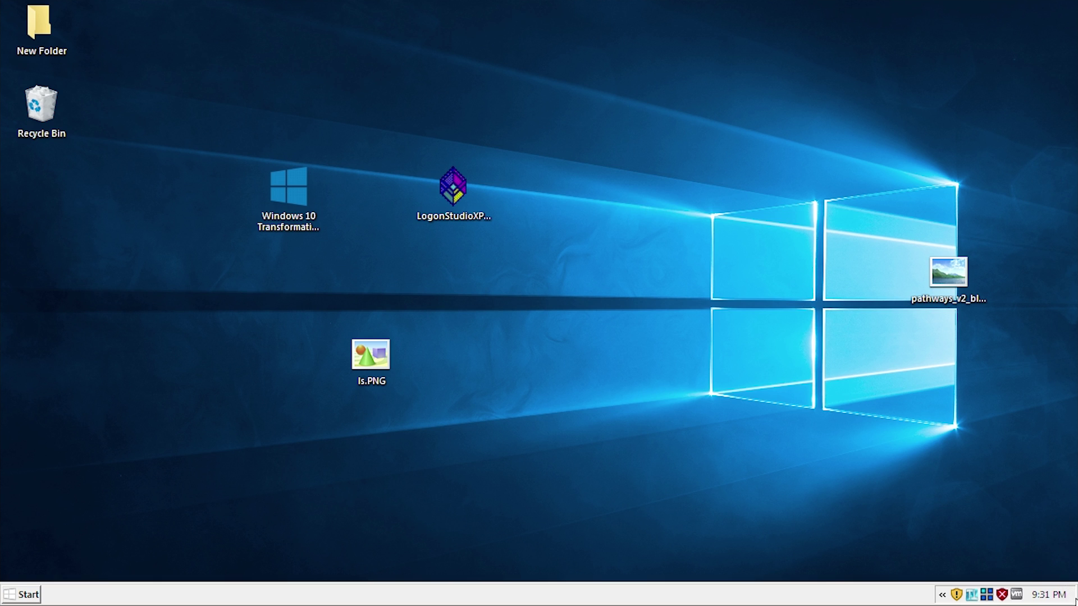
{"action": "left_click", "coordinate": [1042, 368]}
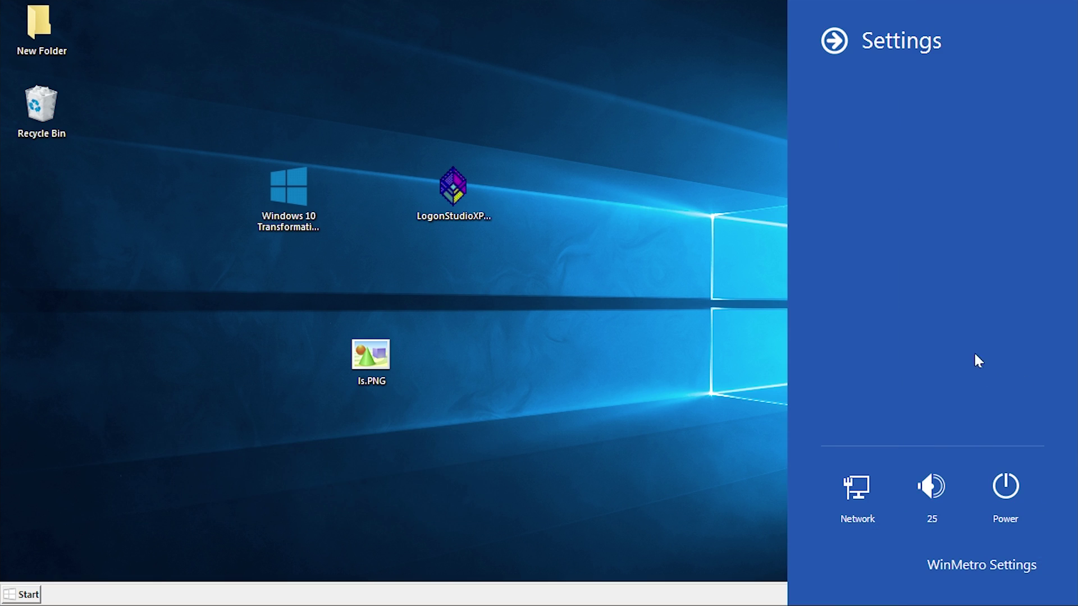
{"action": "left_click", "coordinate": [998, 503]}
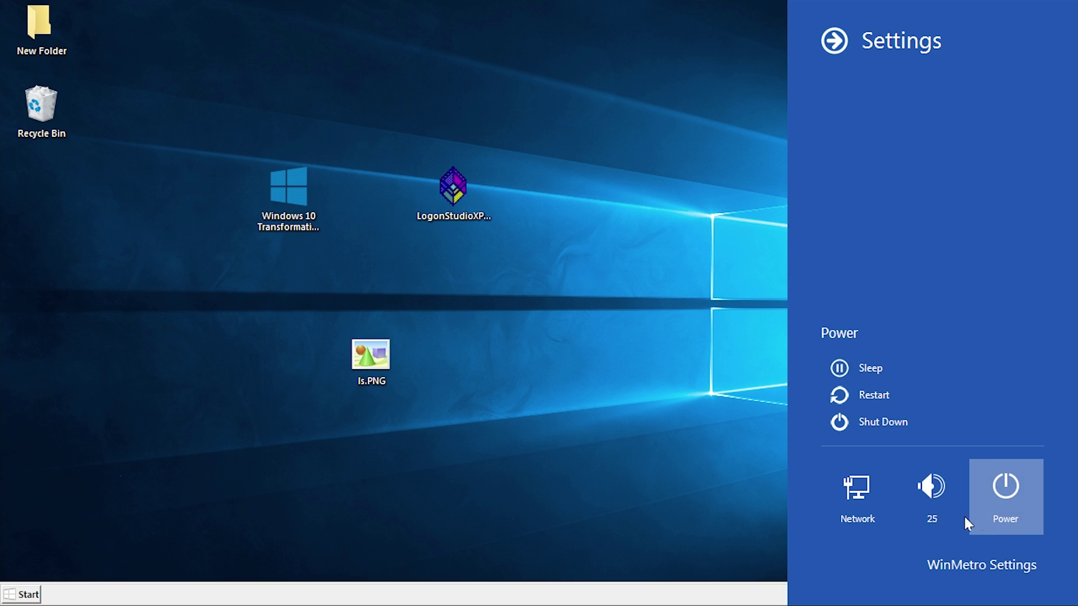
- Set the volume to 43 in the WinMetro sidebar settings and view the network connections
{"action": "left_click", "coordinate": [936, 510]}
{"action": "left_click_drag", "start_coordinate": [892, 430], "coordinate": [918, 429]}
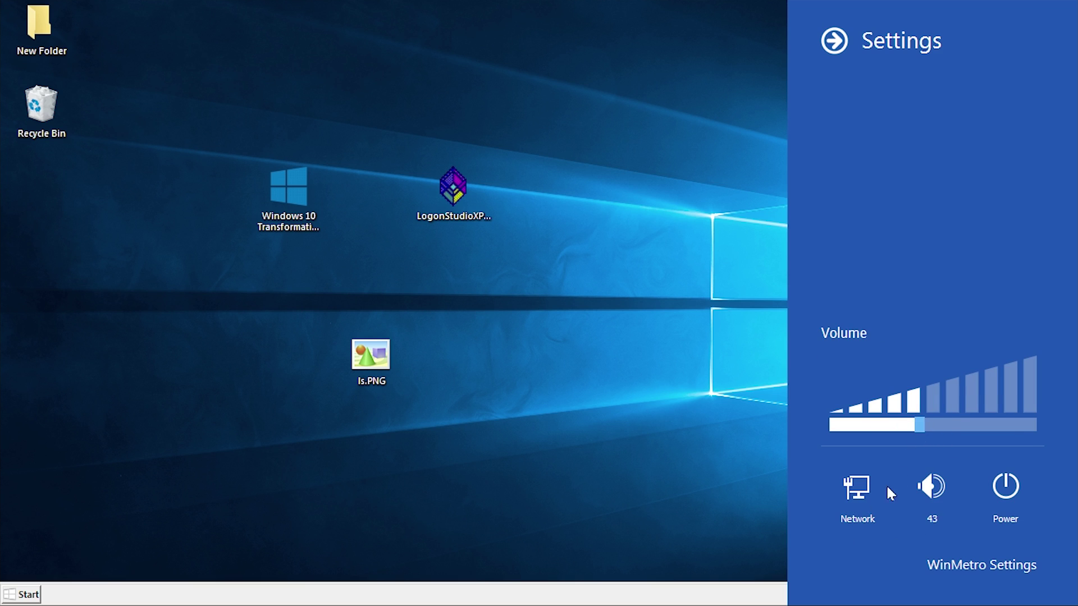
{"action": "left_click", "coordinate": [867, 508]}
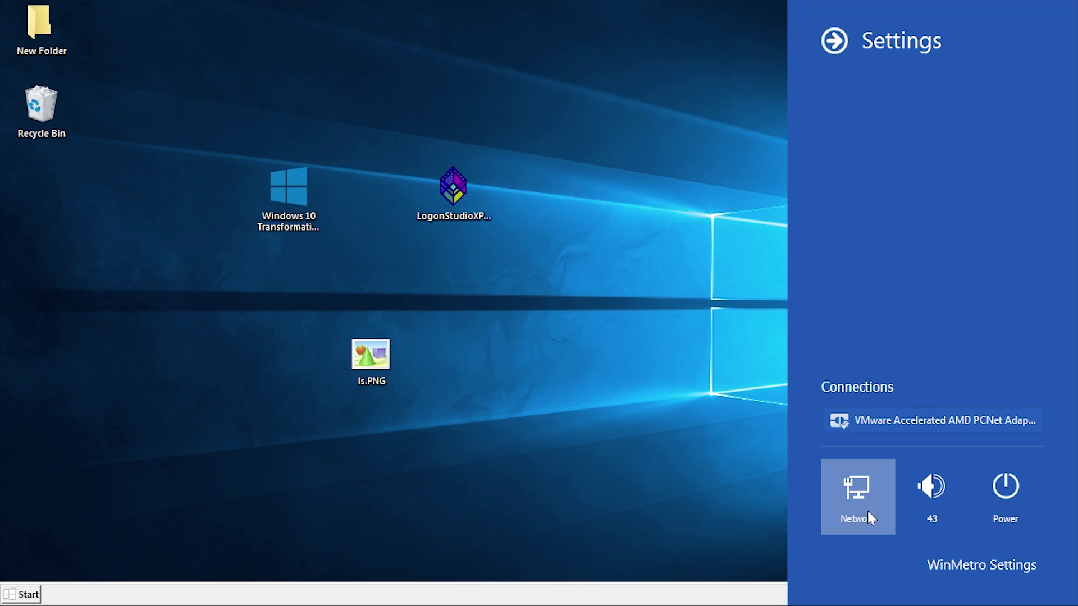
- In WinMetro Settings, enable running automatically at Windows startup, turn off the 24-hour time format, and save the changes
{"action": "left_click", "coordinate": [1011, 567]}
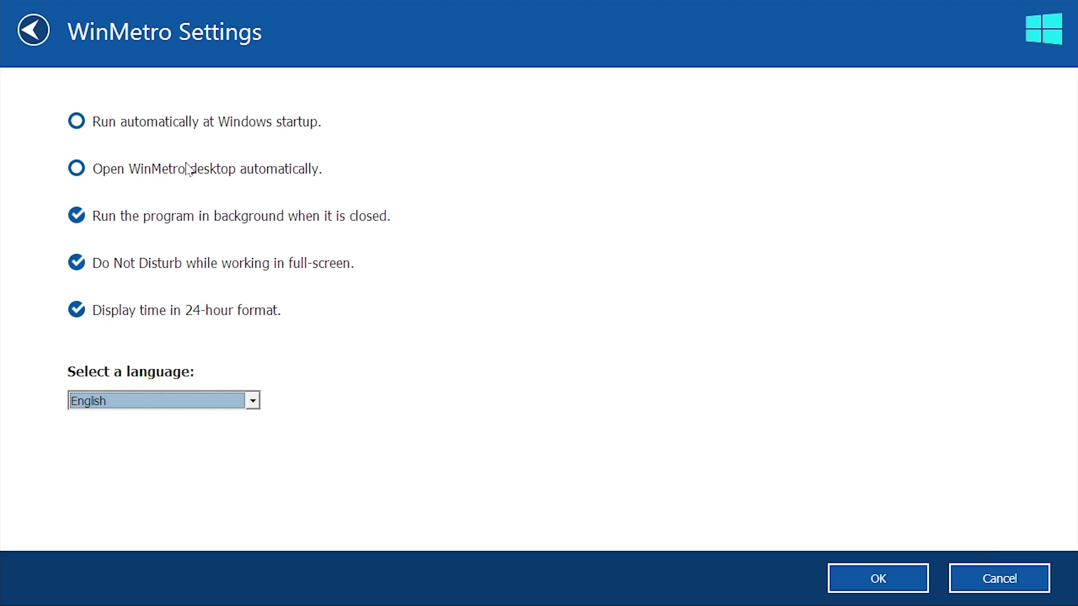
{"action": "left_click", "coordinate": [85, 123]}
{"action": "left_click", "coordinate": [132, 309]}
{"action": "left_click", "coordinate": [875, 576]}
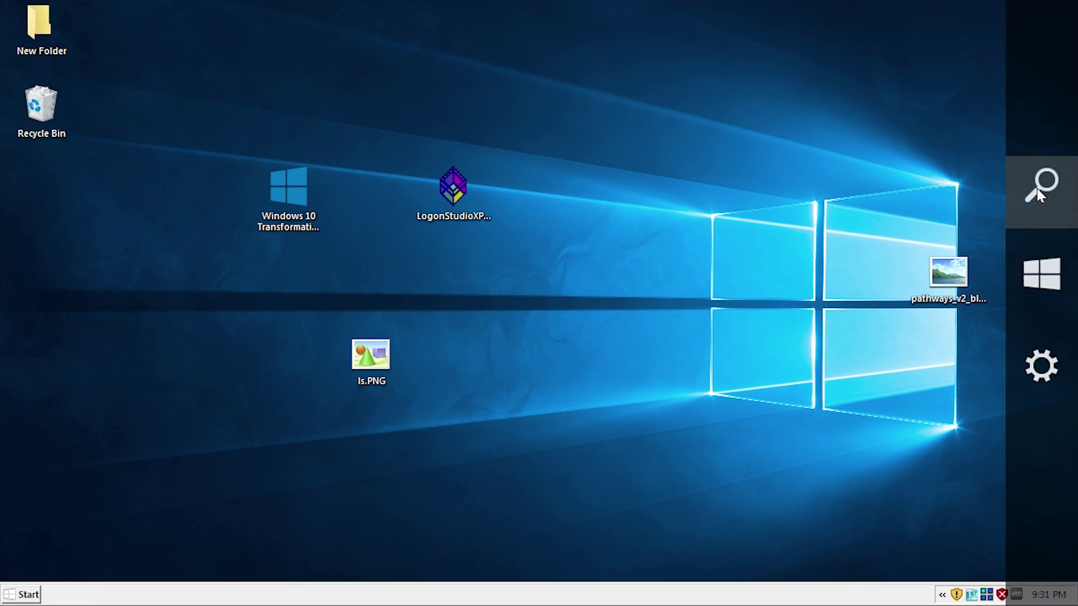
- Open the WinMetro Search from the sidebar and search Files on C:\ for "winver"
{"action": "left_click", "coordinate": [1037, 188]}
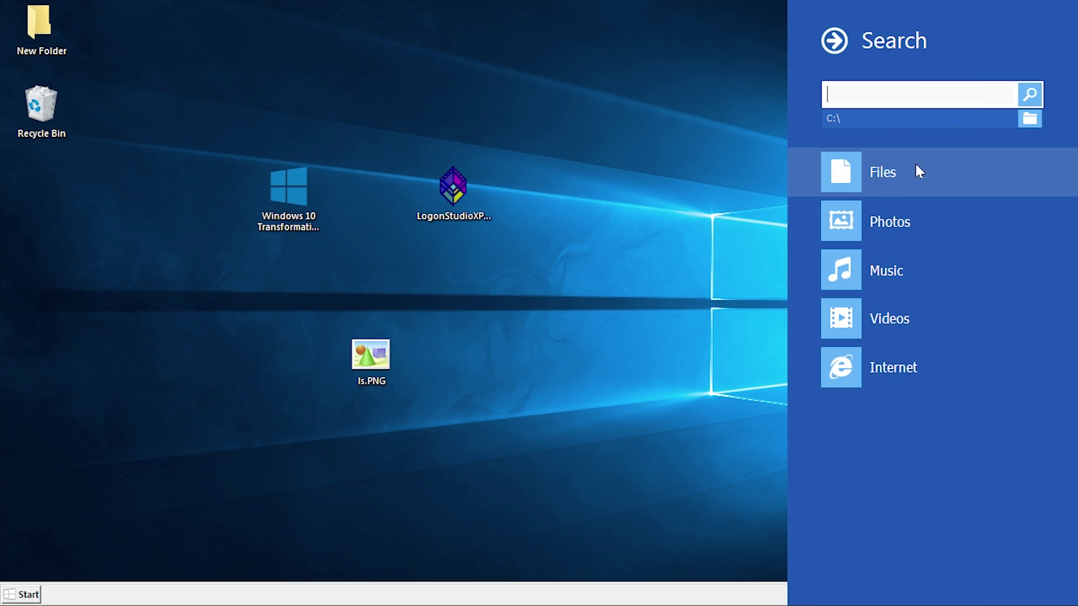
{"action": "left_click", "coordinate": [858, 175]}
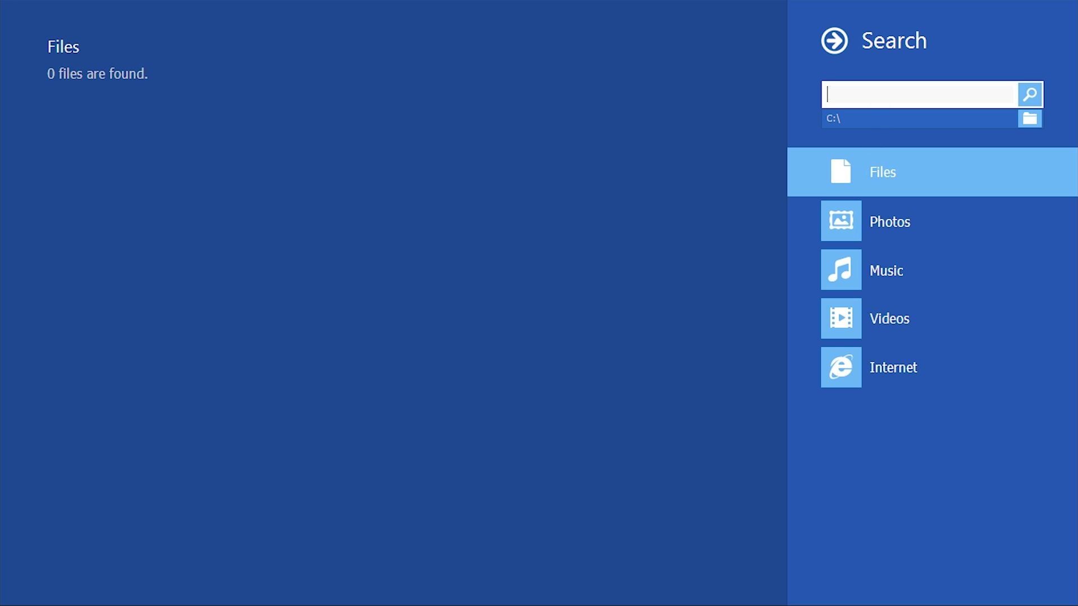
{"action": "type", "text": "win"}
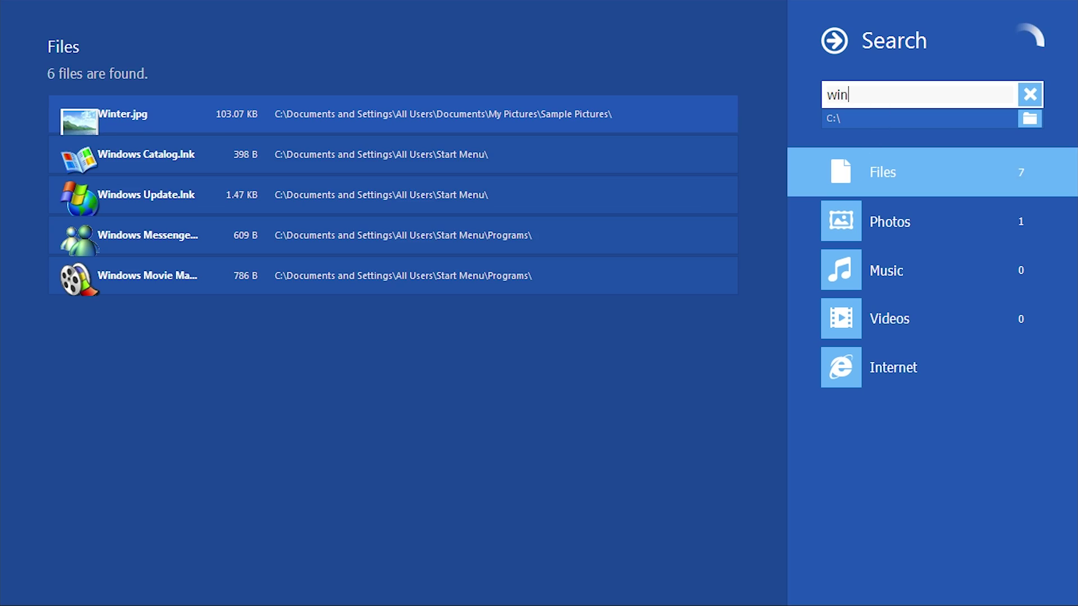
{"action": "type", "text": "ver"}
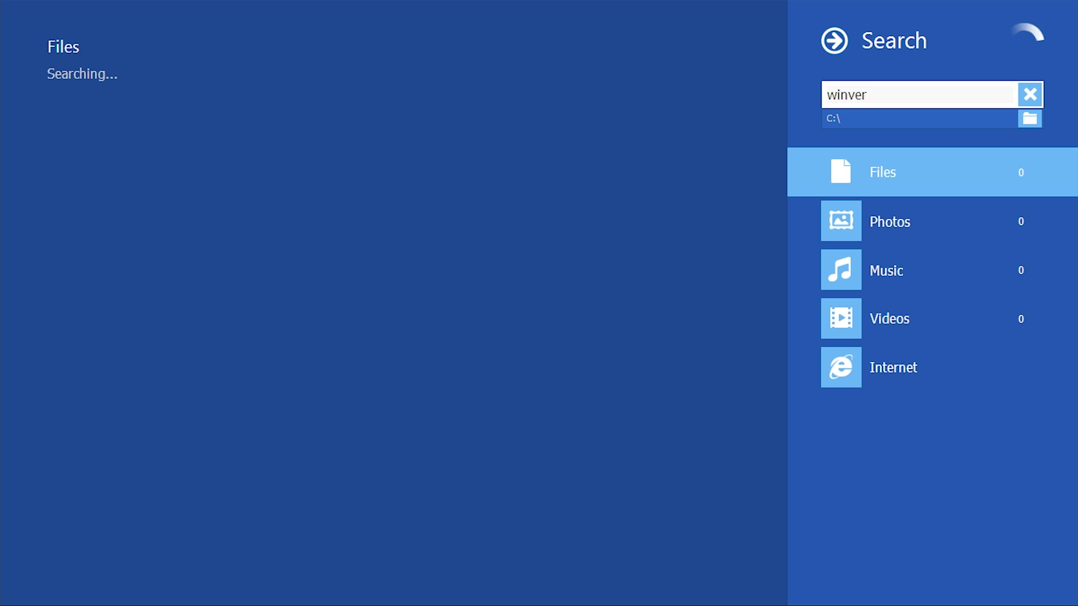
- Clear the search term and search the files for "win" instead
{"action": "key", "text": "BackSpace"}
{"action": "key", "text": "BackSpace"}
{"action": "key", "text": "BackSpace"}
{"action": "key", "text": "BackSpace"}
{"action": "key", "text": "BackSpace"}
{"action": "key", "text": "BackSpace"}
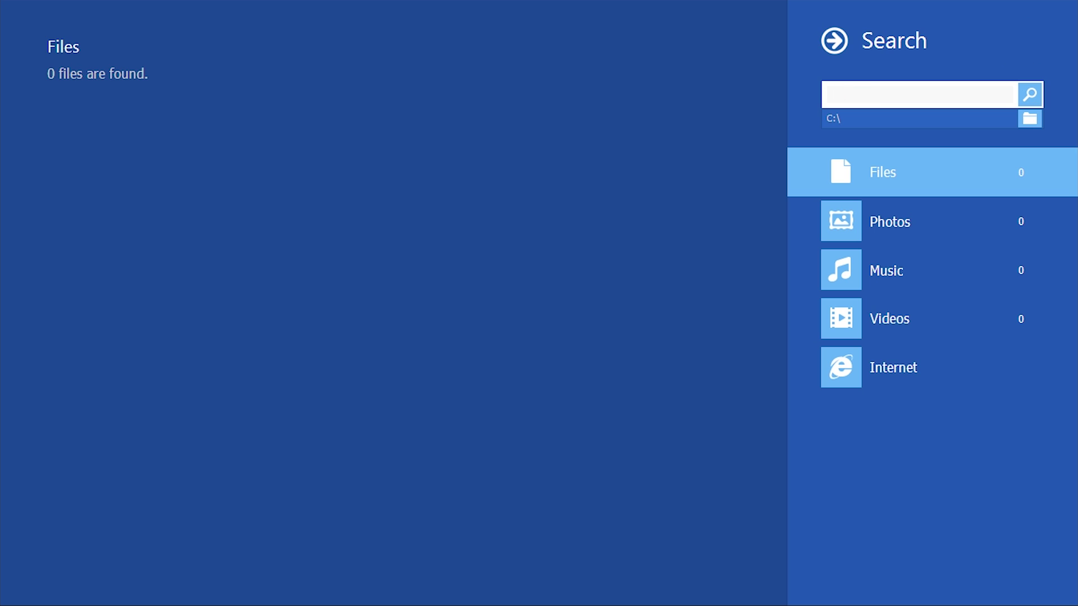
{"action": "type", "text": "win"}
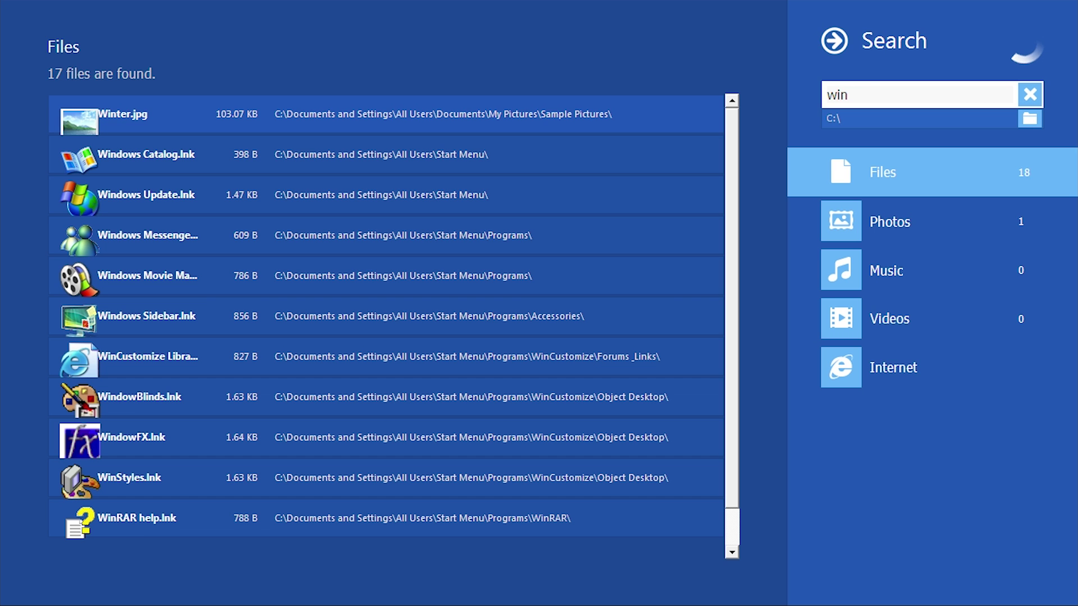
- Search the files for "bootskin" and leave the WinMetro Search
{"action": "key", "text": "ctrl+a"}
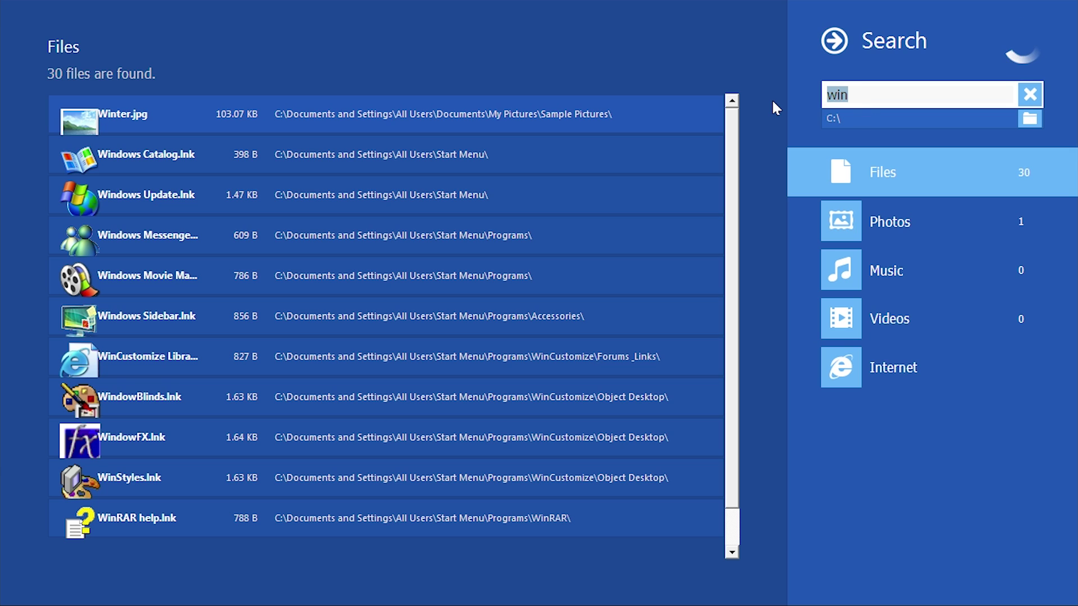
{"action": "type", "text": "bootskin"}
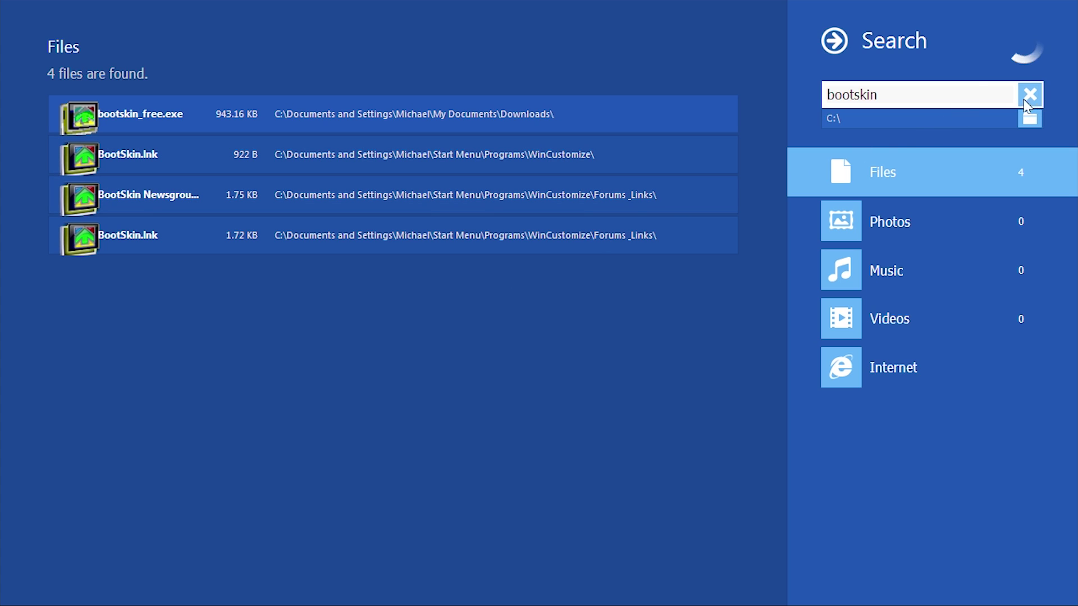
{"action": "left_click", "coordinate": [842, 53]}
- Open Settings from the WinMetro sidebar to view the connection, volume and power options, and close it
{"action": "mouse_move", "coordinate": [1075, 603]}
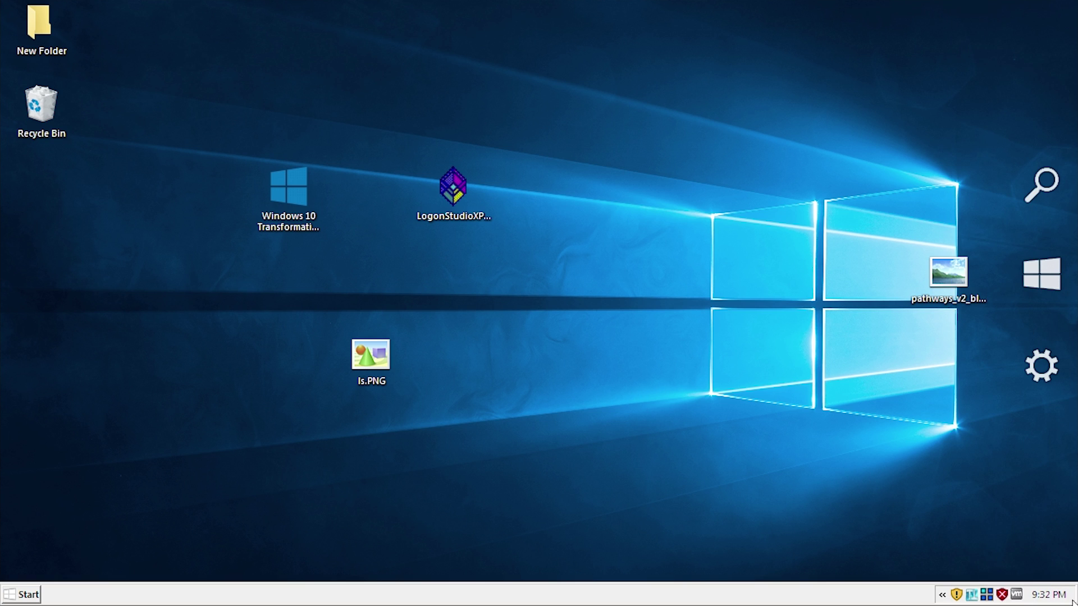
{"action": "left_click", "coordinate": [1042, 385]}
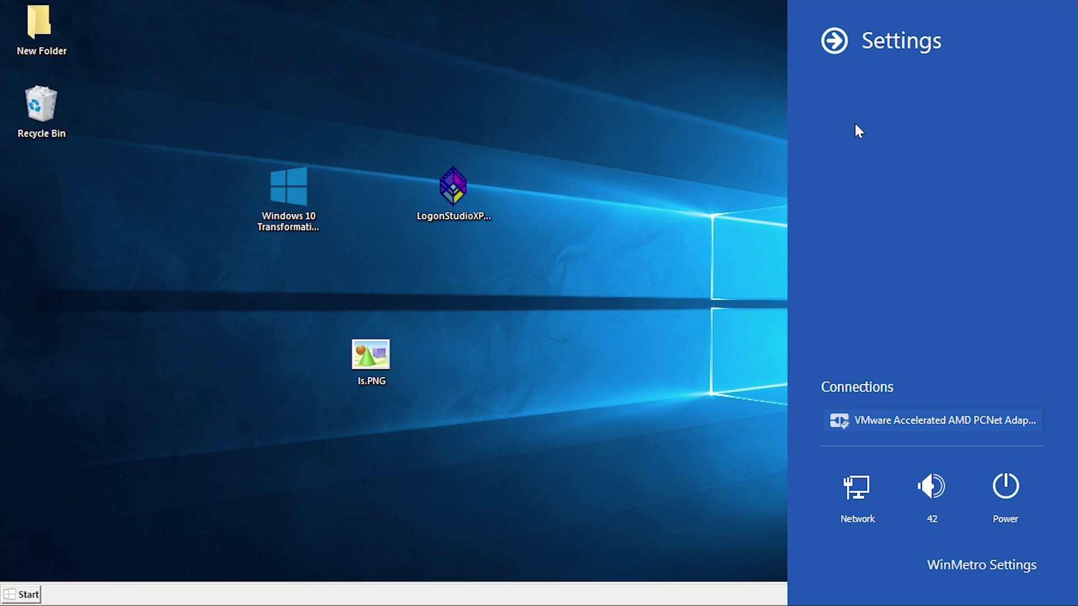
{"action": "left_click", "coordinate": [834, 46]}
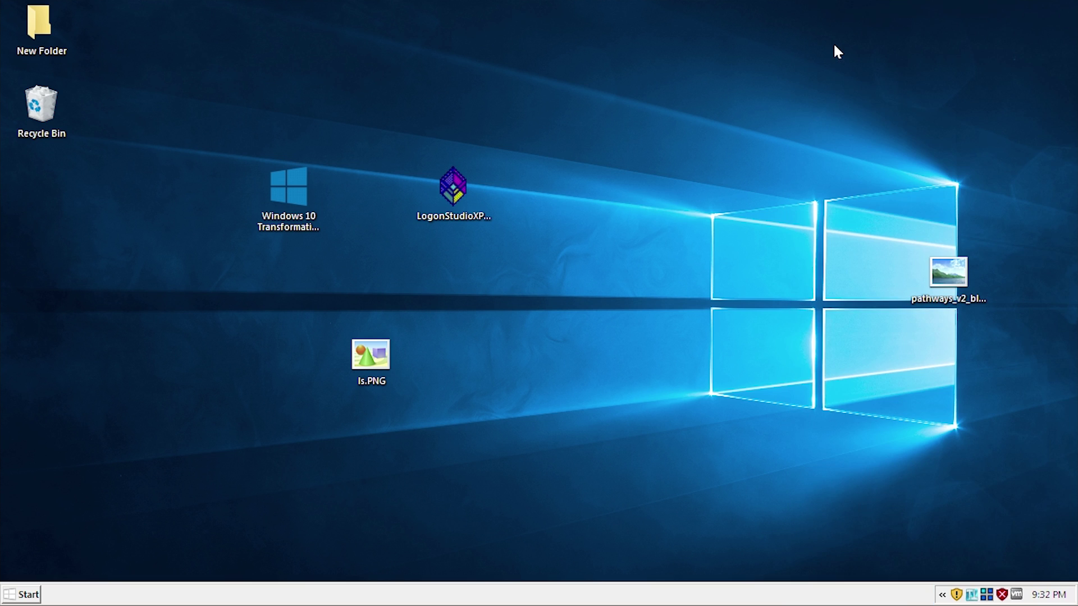
- Open the WinMetro Start screen from the sidebar and try out the Maps, Bing and Weather tiles
{"action": "mouse_move", "coordinate": [1075, 3]}
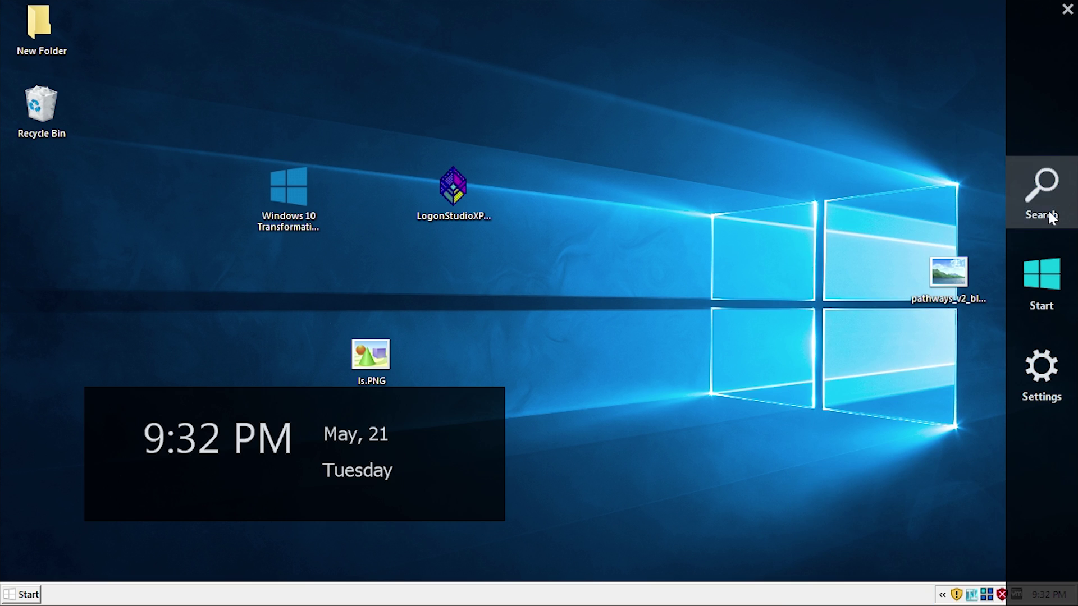
{"action": "left_click", "coordinate": [1043, 285]}
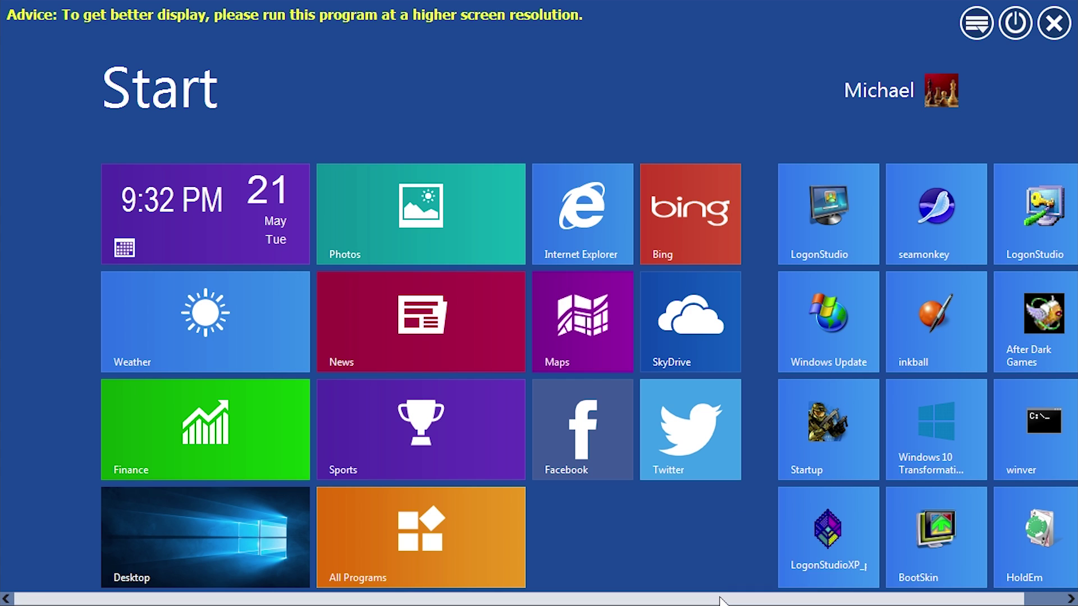
{"action": "scroll", "coordinate": [723, 601], "scroll_direction": "down", "scroll_amount": 1}
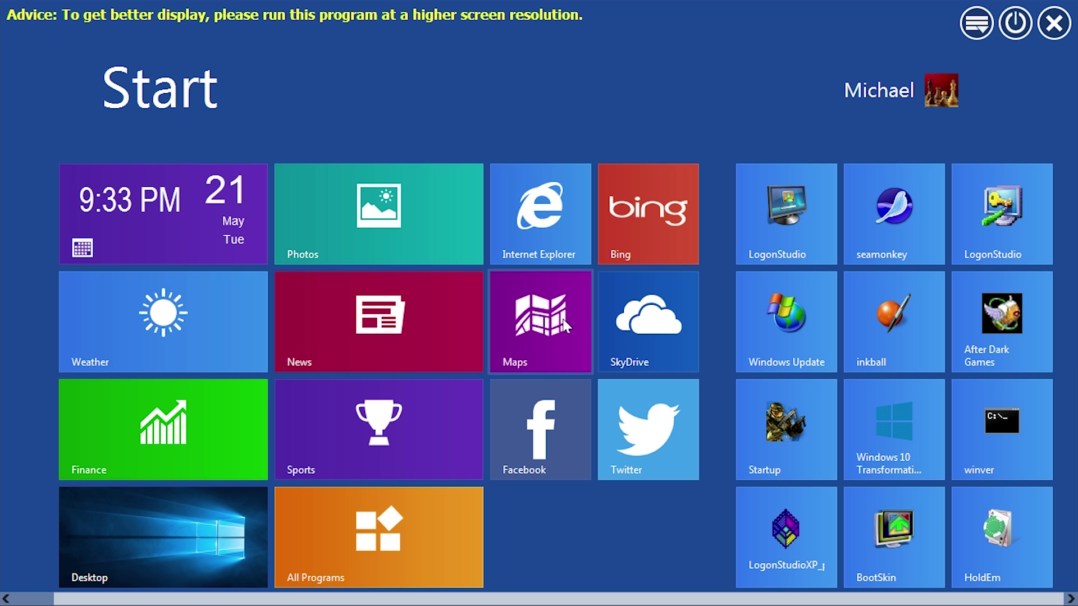
{"action": "left_click", "coordinate": [564, 325]}
{"action": "left_click", "coordinate": [1061, 16]}
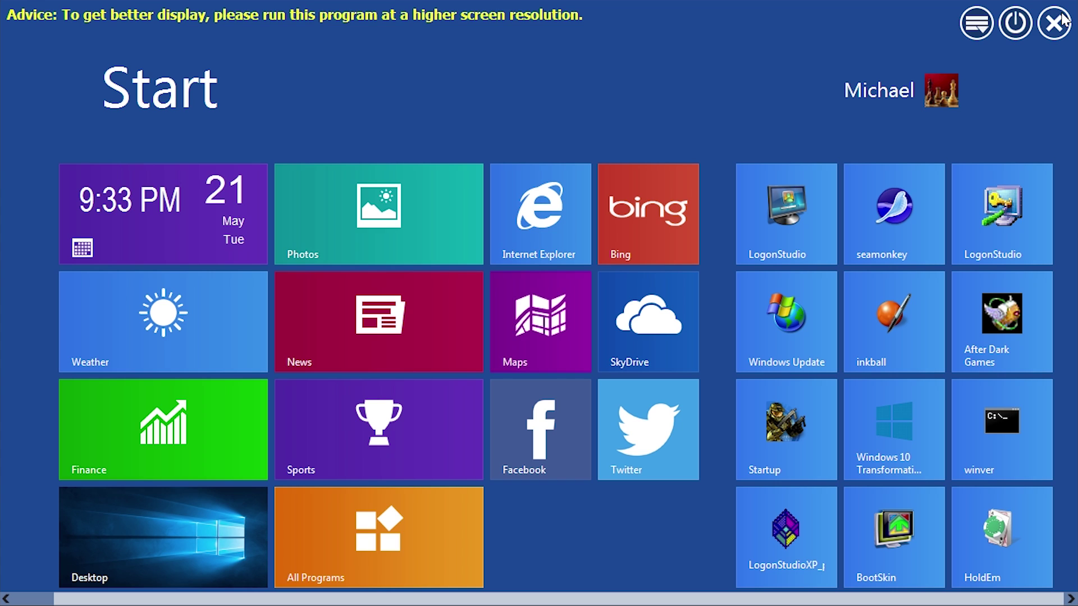
{"action": "left_click", "coordinate": [665, 199]}
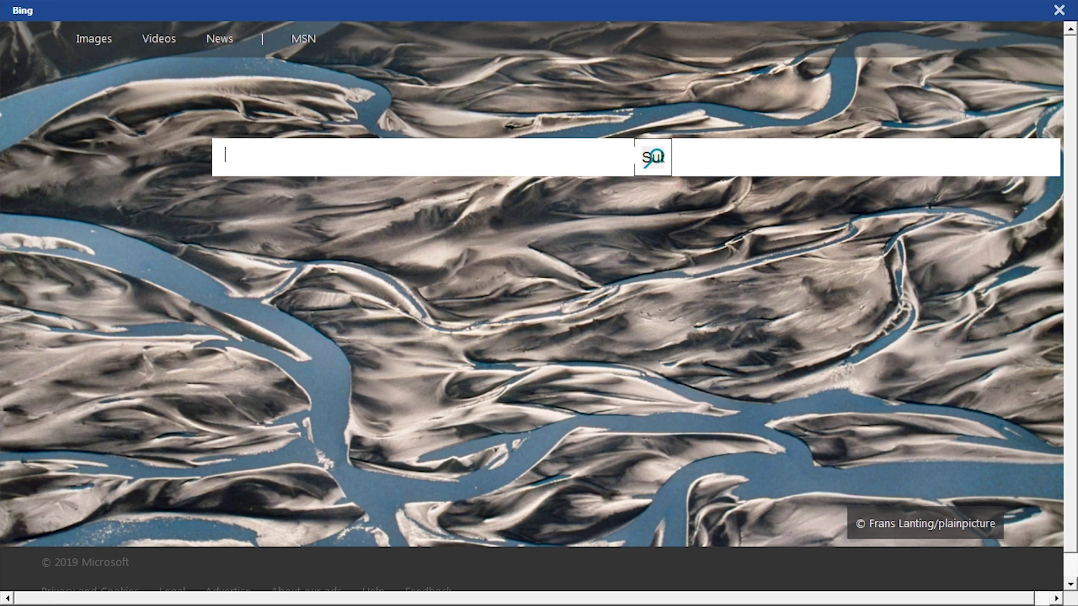
{"action": "left_click", "coordinate": [1059, 11]}
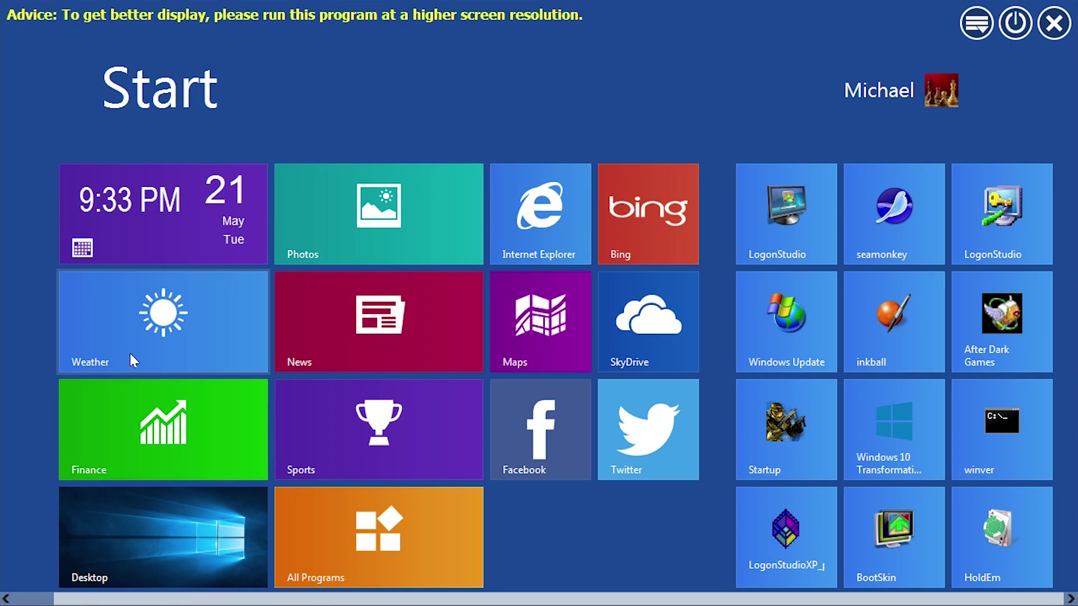
{"action": "left_click", "coordinate": [163, 339]}
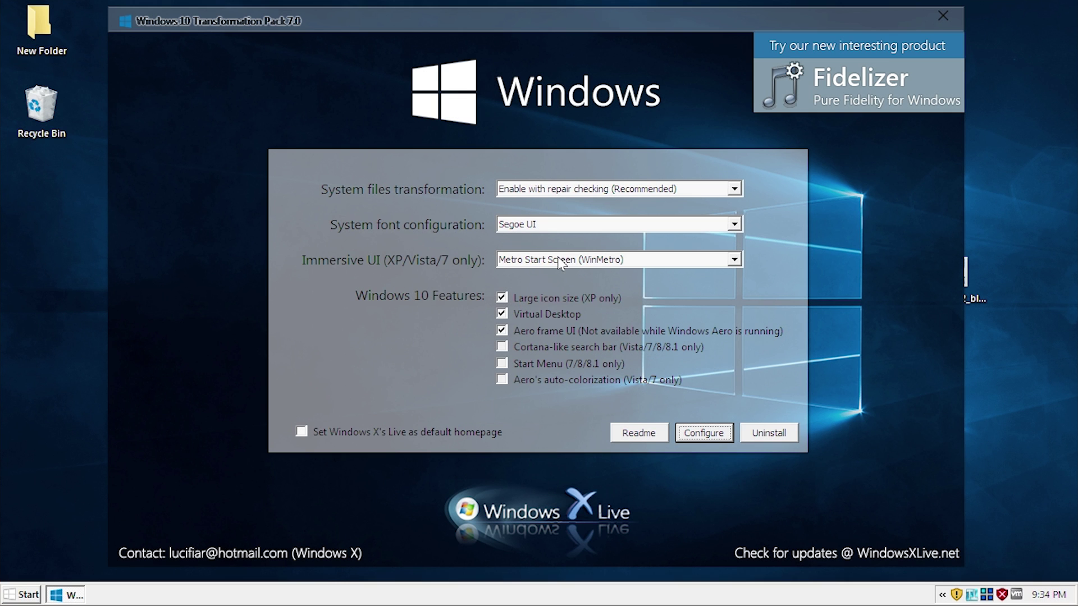
- Set Immersive UI to Metro Start Screen (Newgen) in Windows 10 Transformation Pack 7.0, and launch Newgen from its desktop shortcut
{"action": "left_click", "coordinate": [560, 262]}
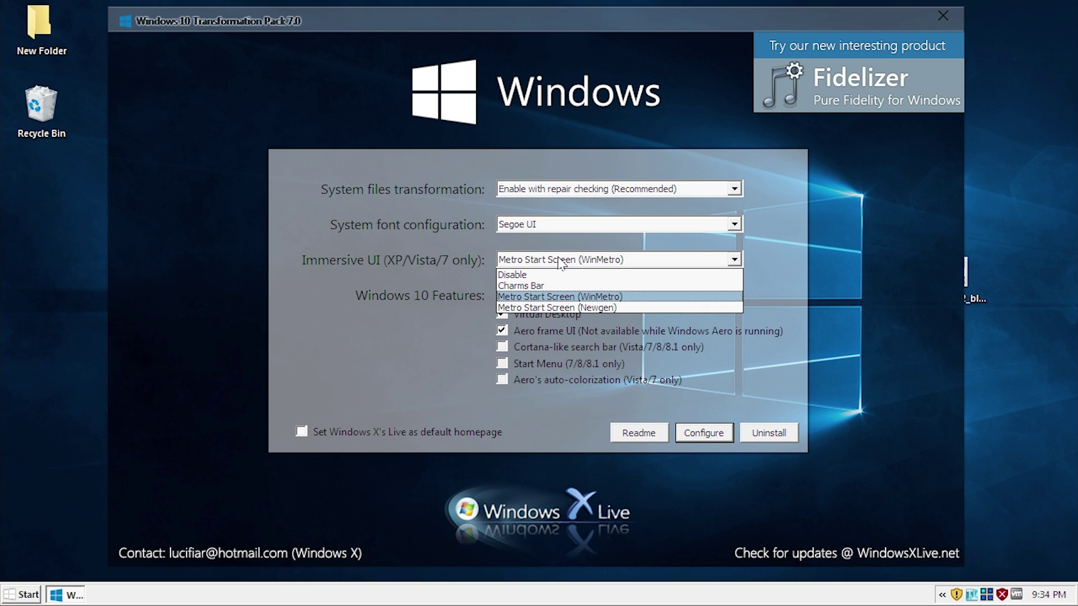
{"action": "left_click", "coordinate": [592, 310]}
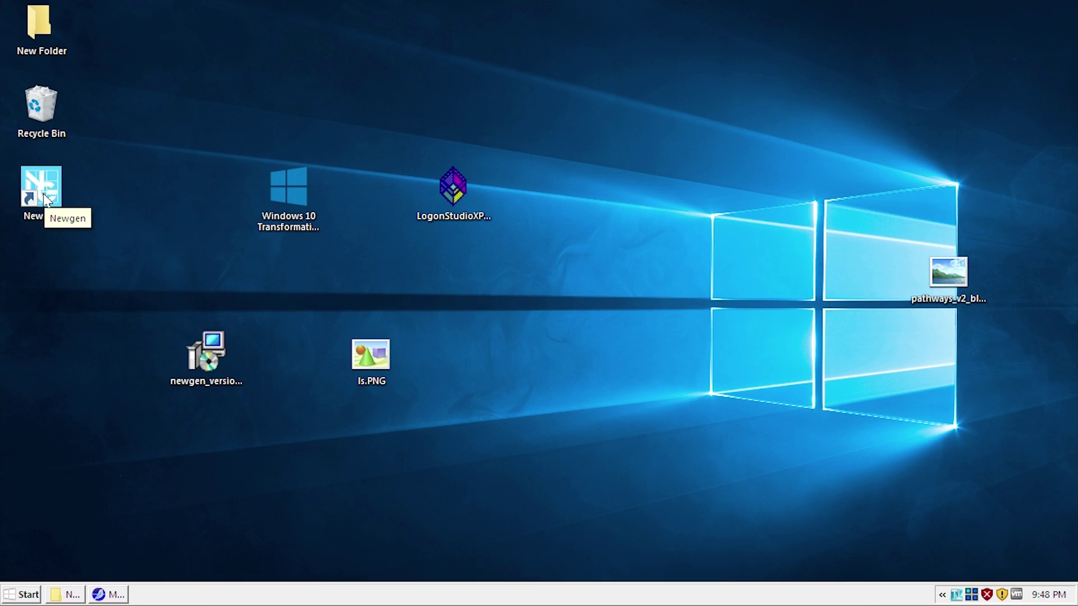
{"action": "left_click", "coordinate": [43, 194]}
{"action": "double_click", "coordinate": [44, 196]}
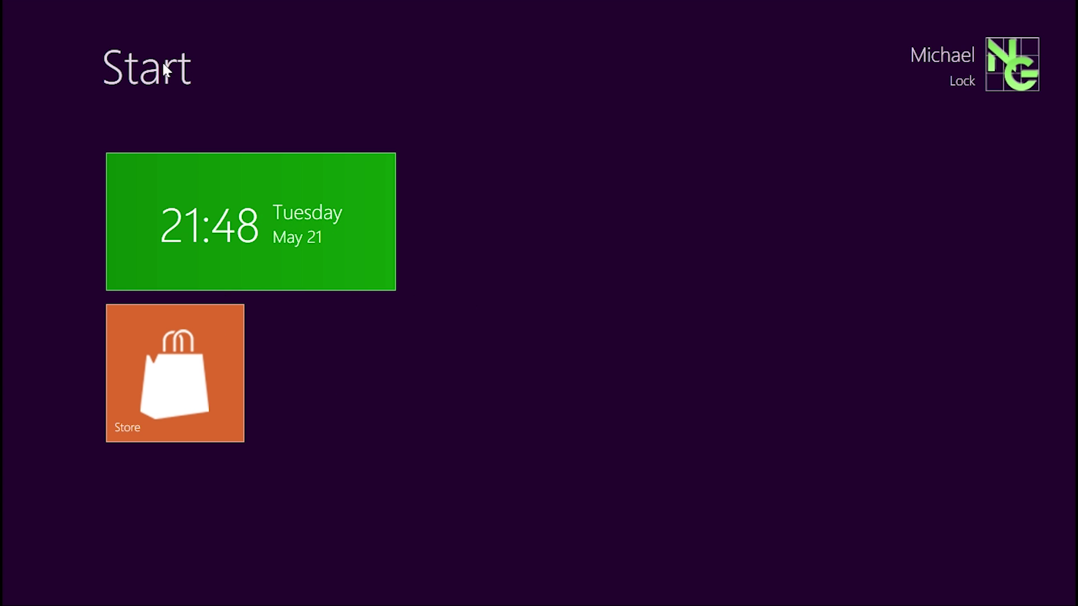
- Open the clock tile's full-screen view on the Newgen Start screen and slide it up to dismiss it
{"action": "left_click", "coordinate": [297, 214]}
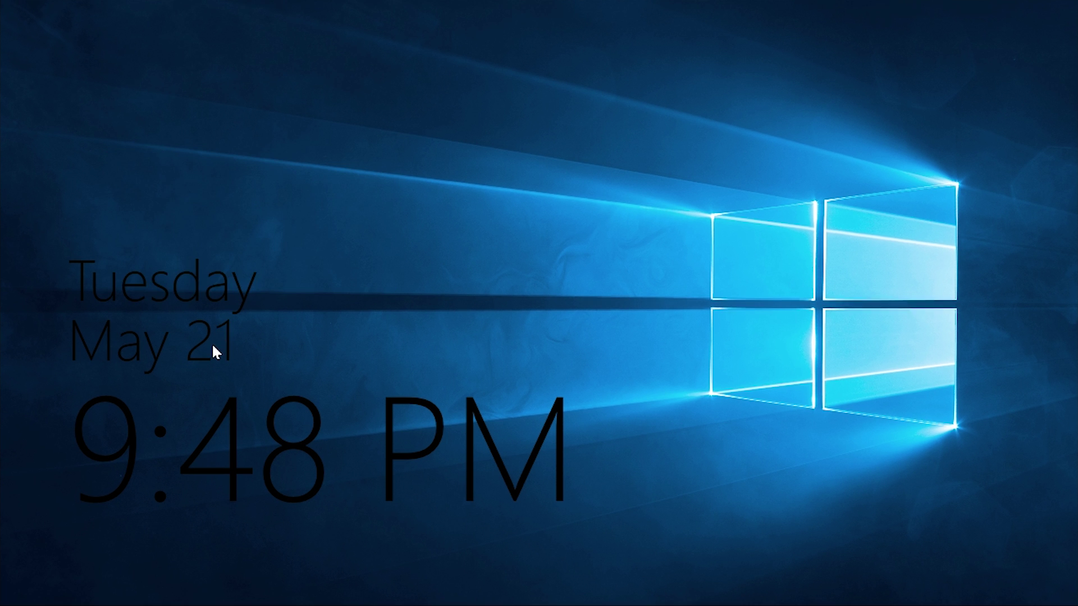
{"action": "mouse_move", "coordinate": [380, 505]}
{"action": "left_mouse_down"}
{"action": "mouse_move", "coordinate": [394, 312]}
{"action": "mouse_move", "coordinate": [397, 517]}
{"action": "left_mouse_up"}
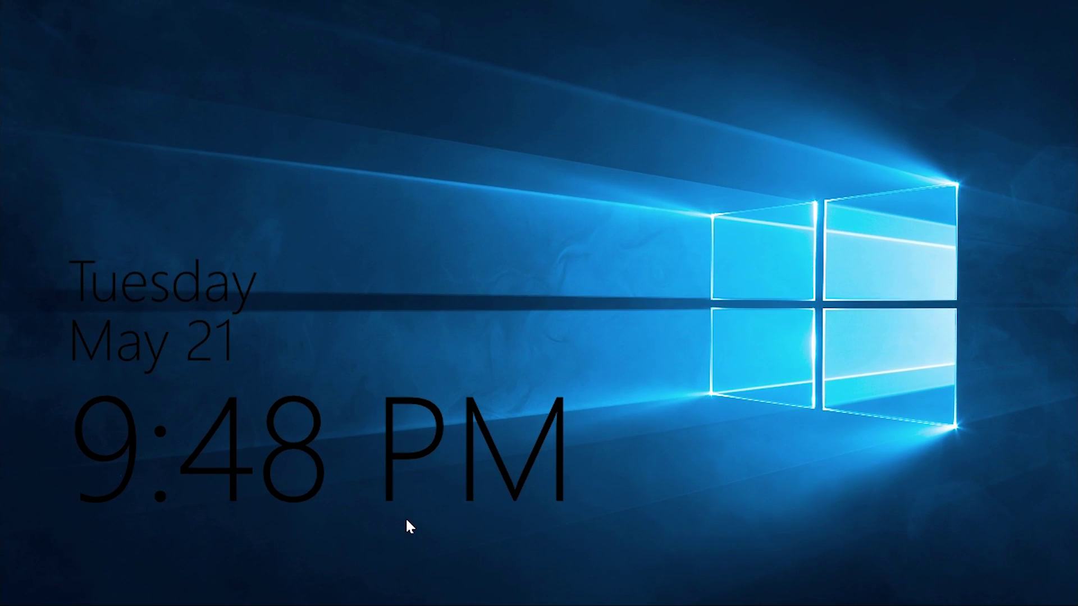
{"action": "left_click_drag", "start_coordinate": [404, 520], "coordinate": [489, 2]}
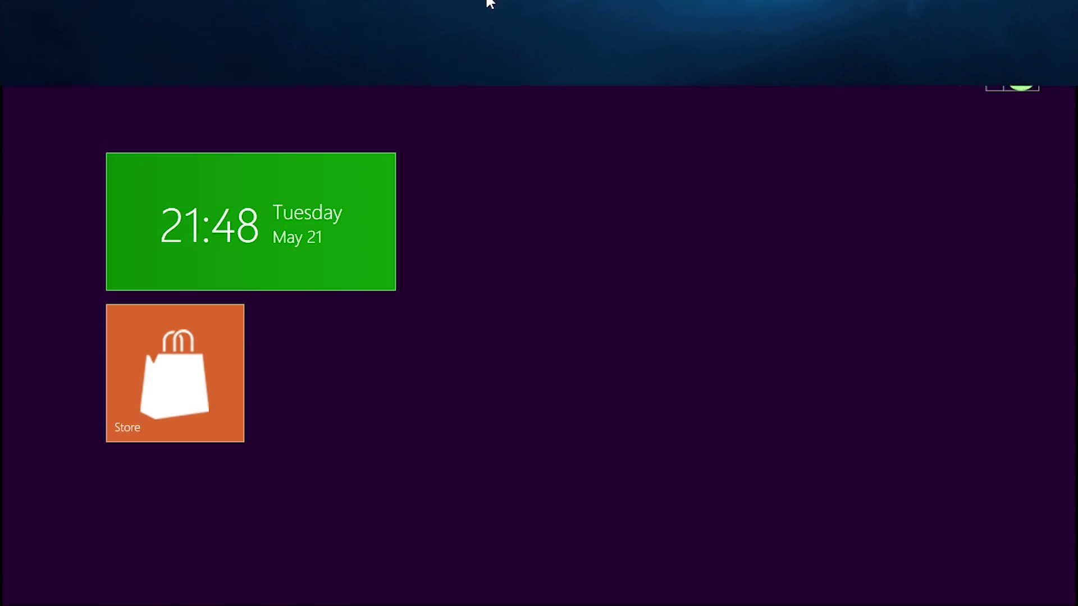
- Open the Newgen Store, dismiss its error dialog and return to the Start screen
{"action": "left_click", "coordinate": [200, 395]}
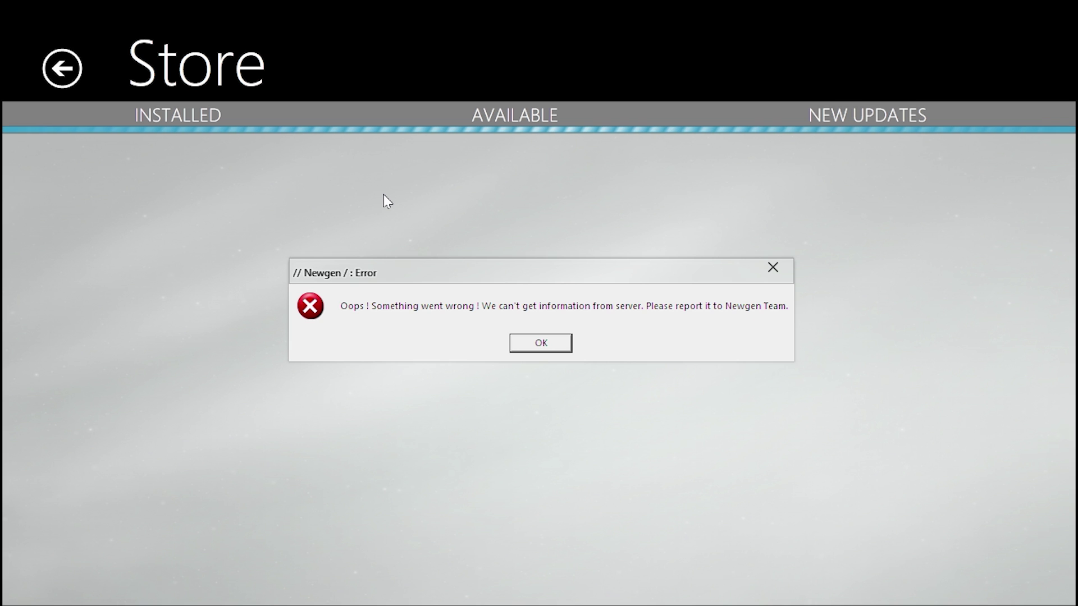
{"action": "left_click", "coordinate": [536, 349]}
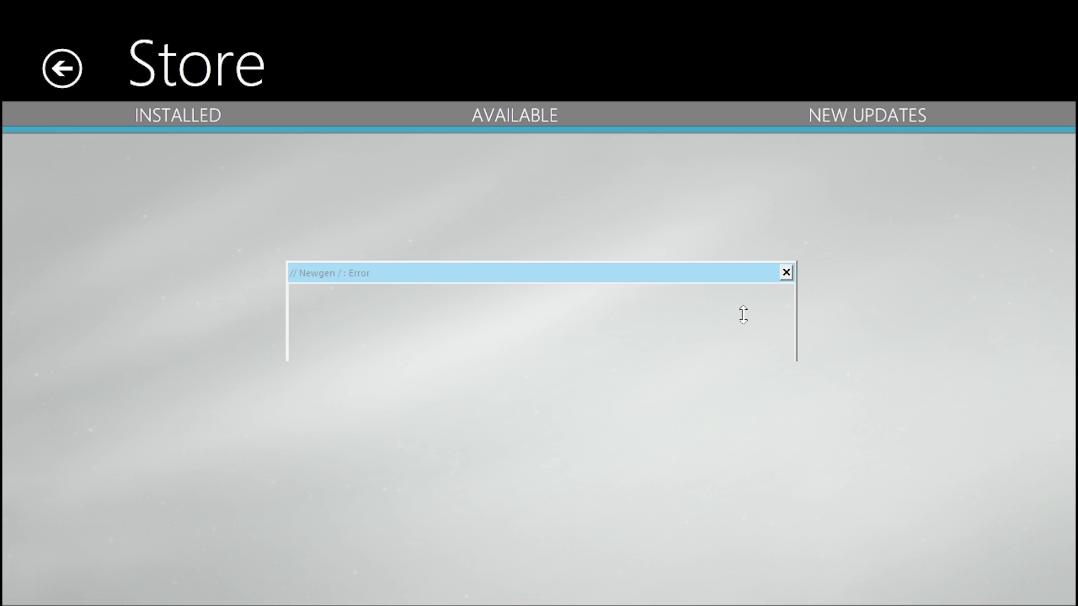
{"action": "key", "text": "super"}
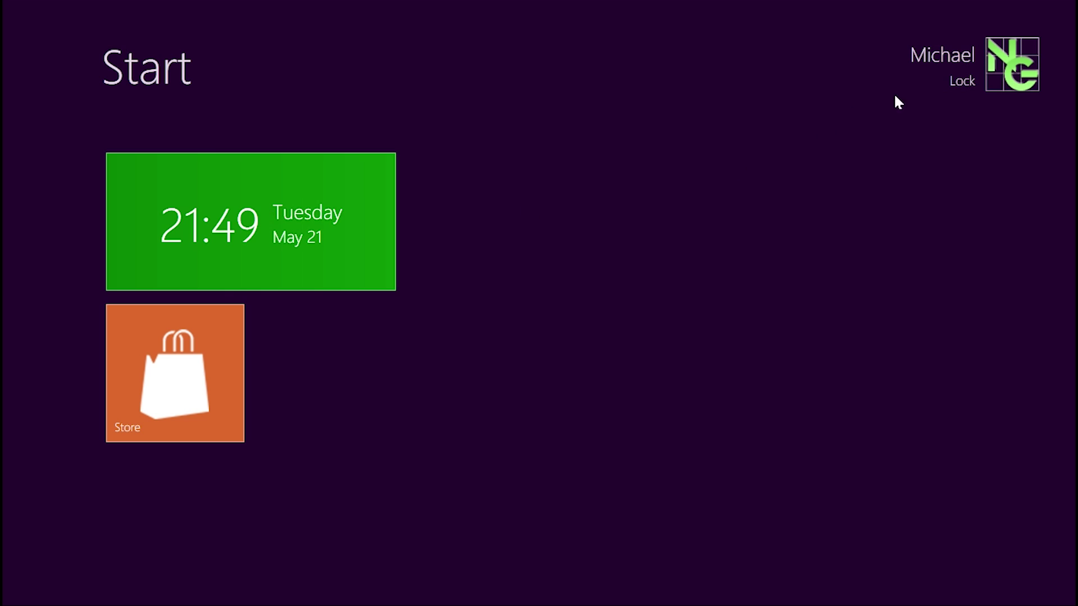
- Lock the session from the Newgen Start screen, log back in to the user account and dismiss the full-screen clock
{"action": "left_click", "coordinate": [961, 83]}
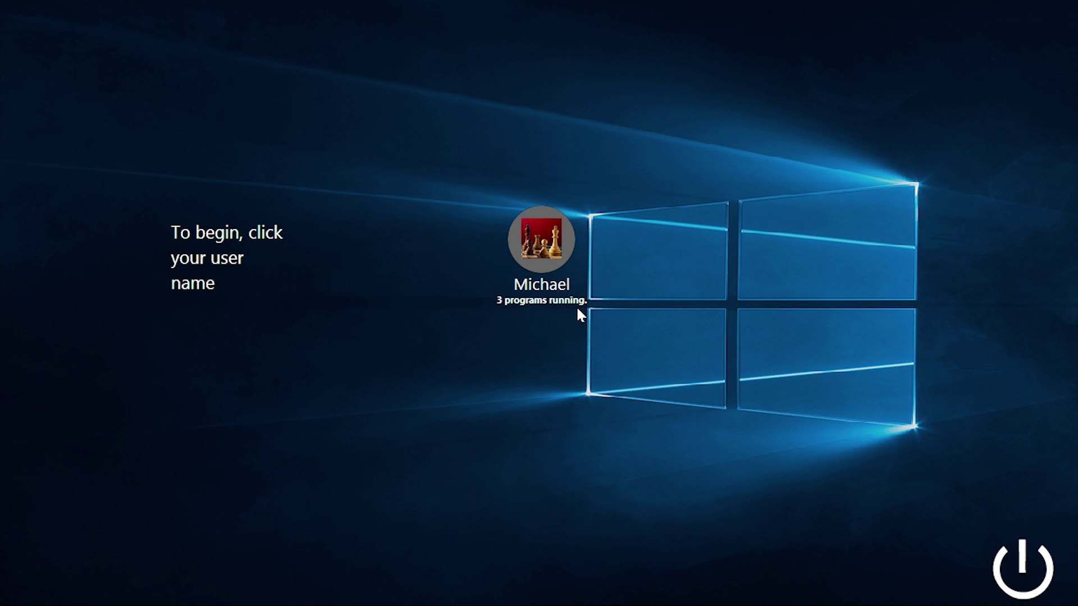
{"action": "left_click", "coordinate": [543, 249]}
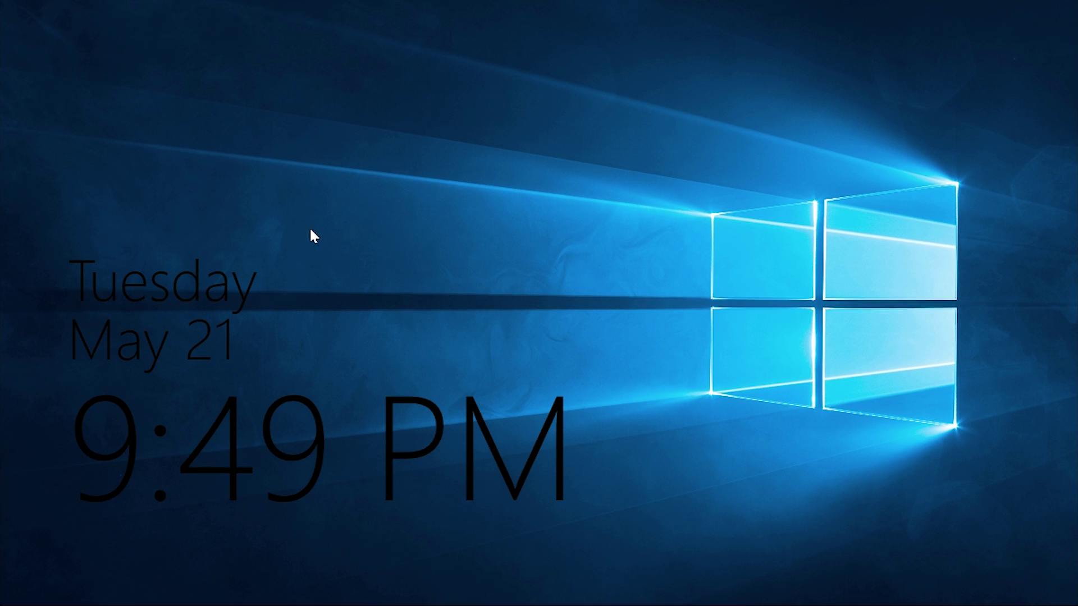
{"action": "left_click", "coordinate": [335, 49]}
- In the clock tile's options, set the time format to 12-hour time, view the about page and save the change
{"action": "mouse_move", "coordinate": [301, 260]}
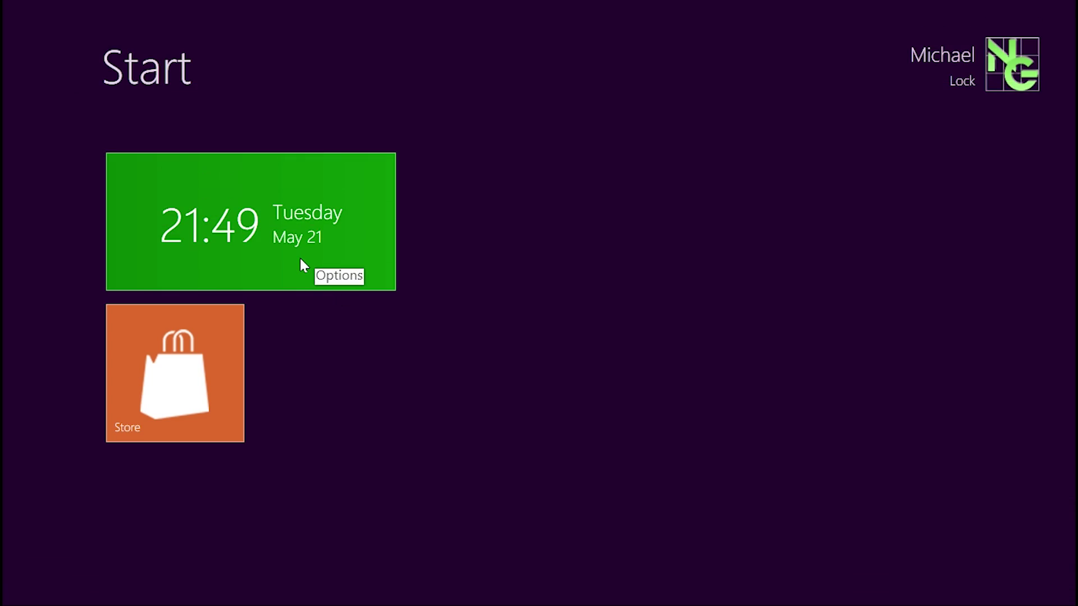
{"action": "left_click", "coordinate": [323, 274]}
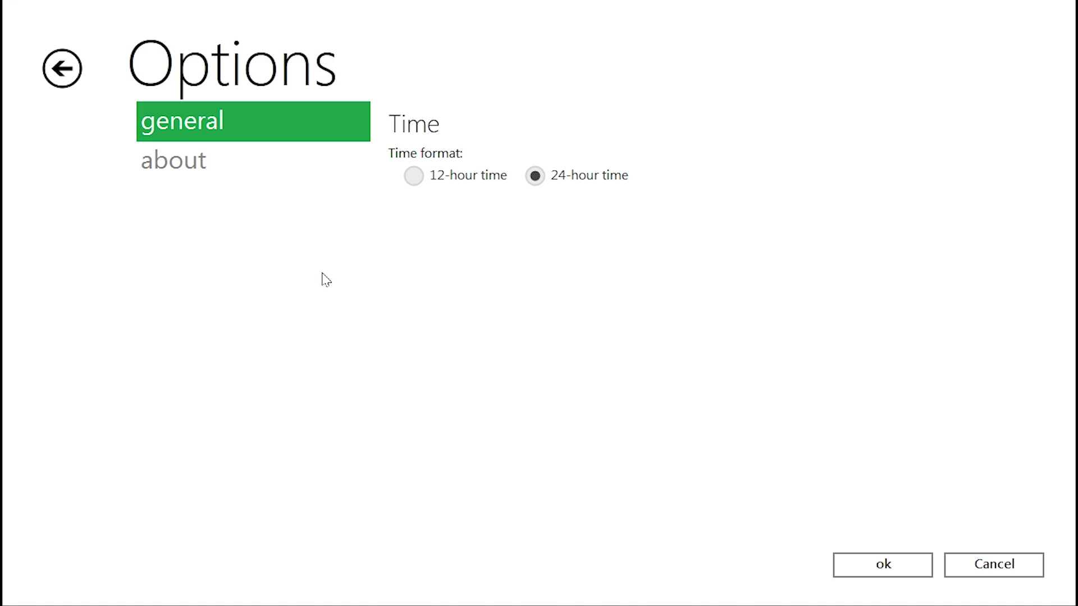
{"action": "left_click", "coordinate": [428, 178]}
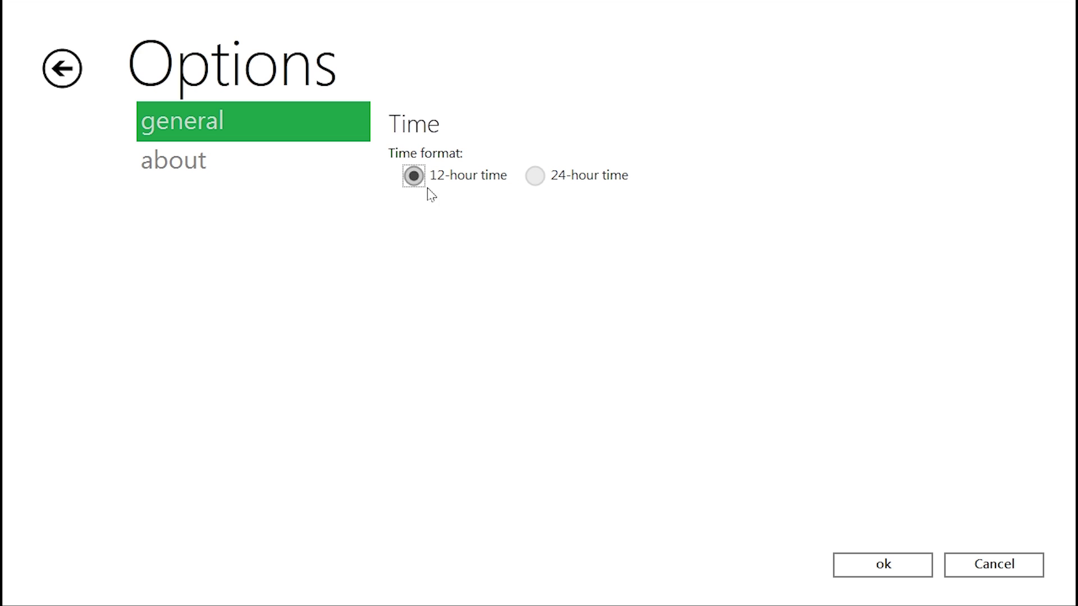
{"action": "left_click", "coordinate": [184, 159]}
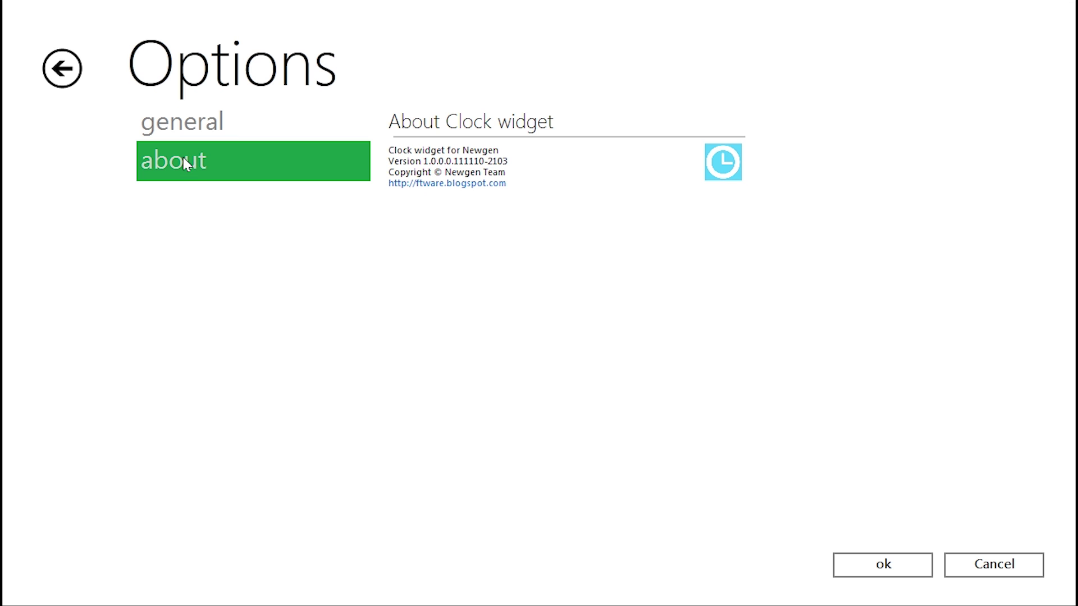
{"action": "left_click", "coordinate": [883, 565]}
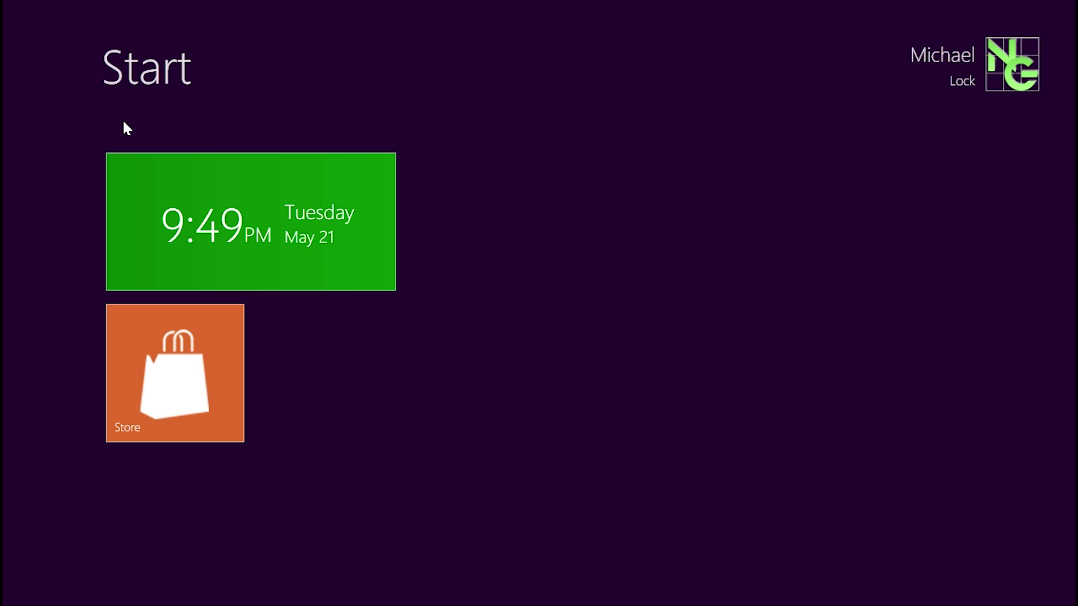
- Leave the Newgen Start screen for the desktop, and open the classic Start menu to look at it before closing it
{"action": "key", "text": "super"}
{"action": "key", "text": "super"}
{"action": "key", "text": "super"}
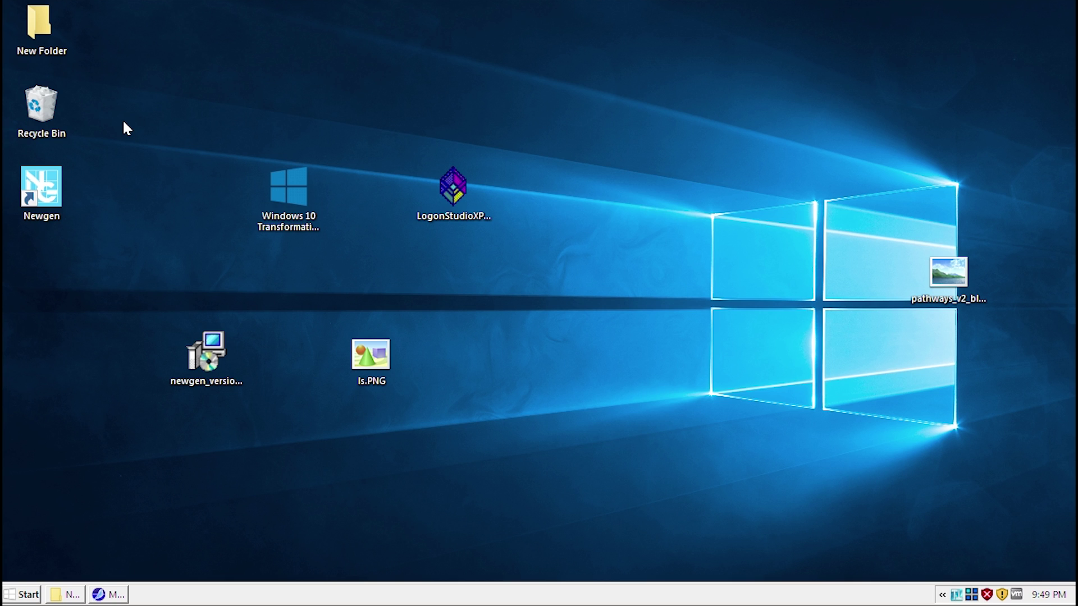
{"action": "left_click", "coordinate": [25, 595]}
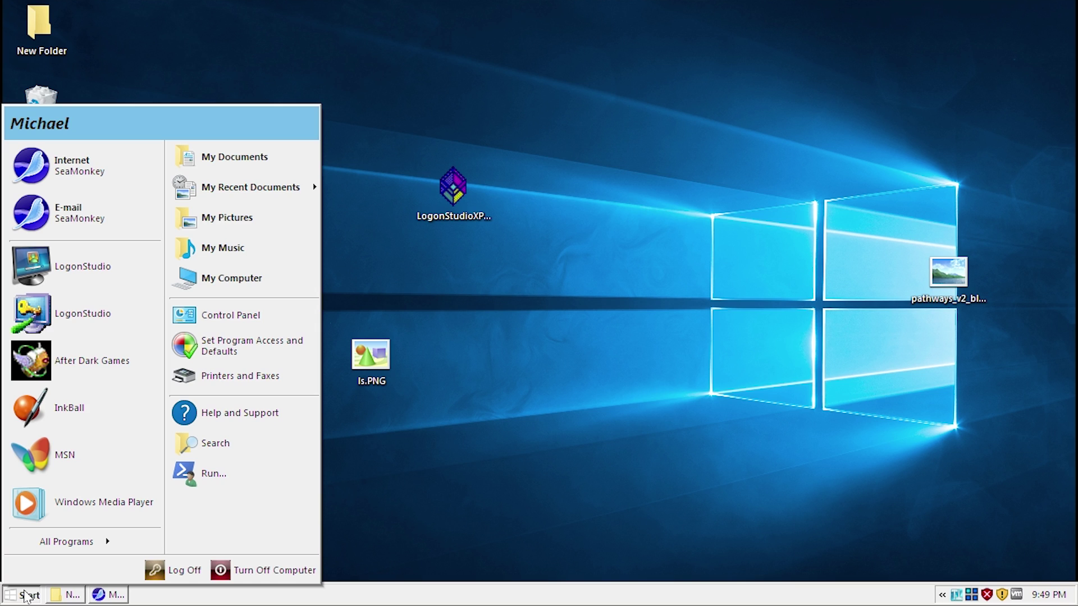
{"action": "left_click", "coordinate": [26, 595]}
{"action": "left_click", "coordinate": [24, 597]}
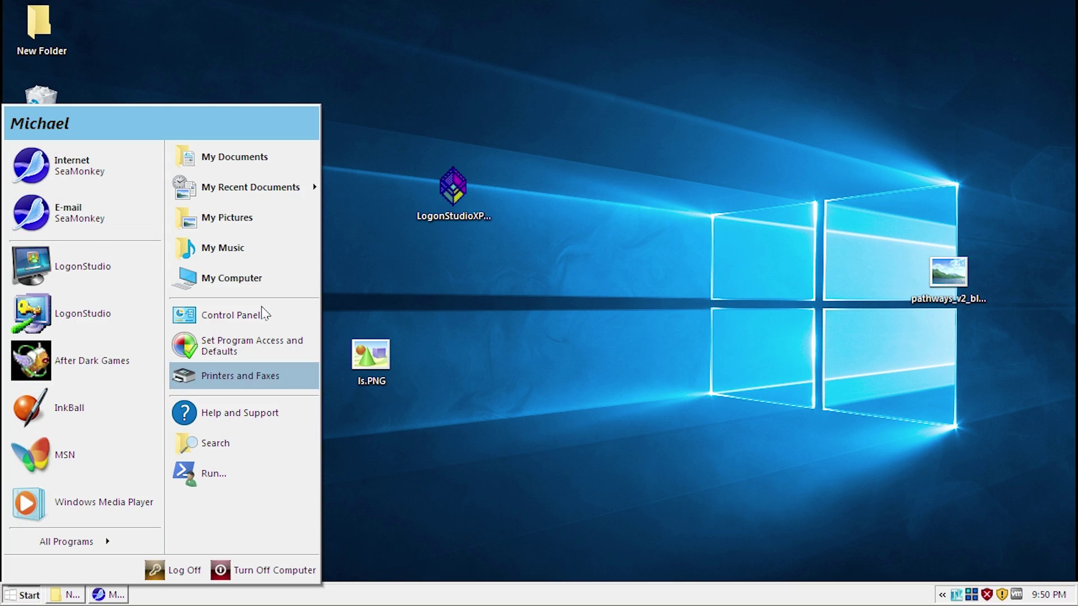
{"action": "left_click", "coordinate": [571, 500]}
- Switch between the Newgen Start screen and the desktop, and try launching Newgen again from its desktop shortcut
{"action": "key", "text": "super"}
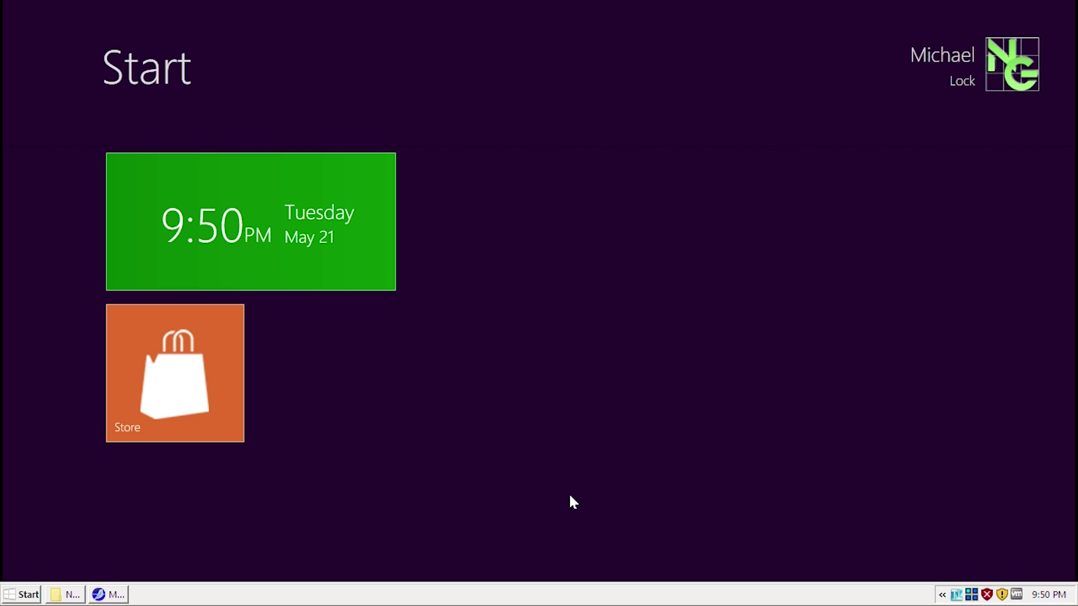
{"action": "key", "text": "super"}
{"action": "key", "text": "super"}
{"action": "key", "text": "super"}
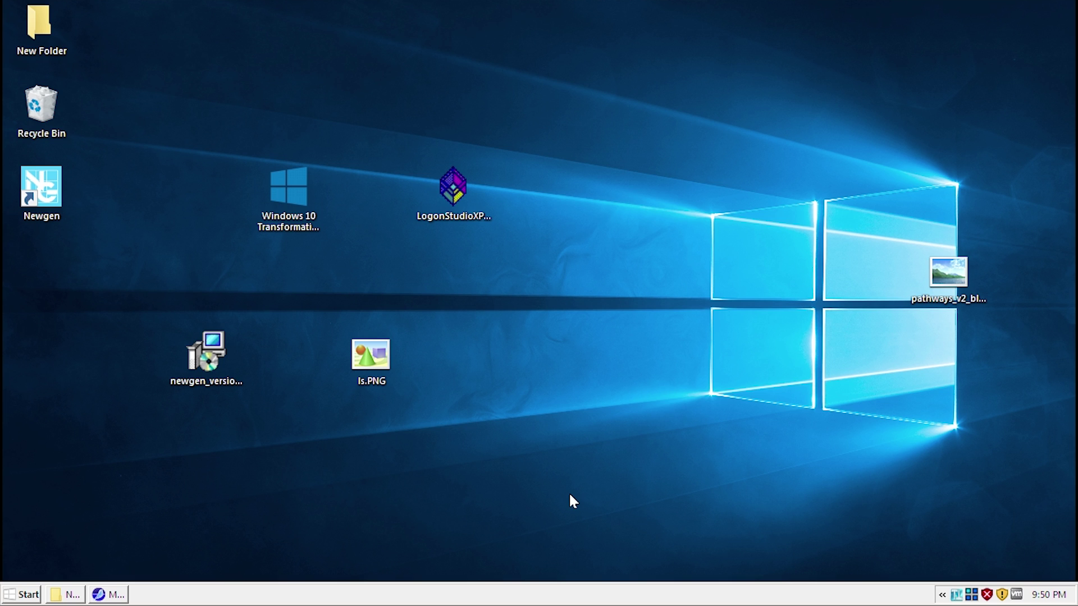
{"action": "key", "text": "super"}
{"action": "key", "text": "super"}
{"action": "double_click", "coordinate": [38, 190]}
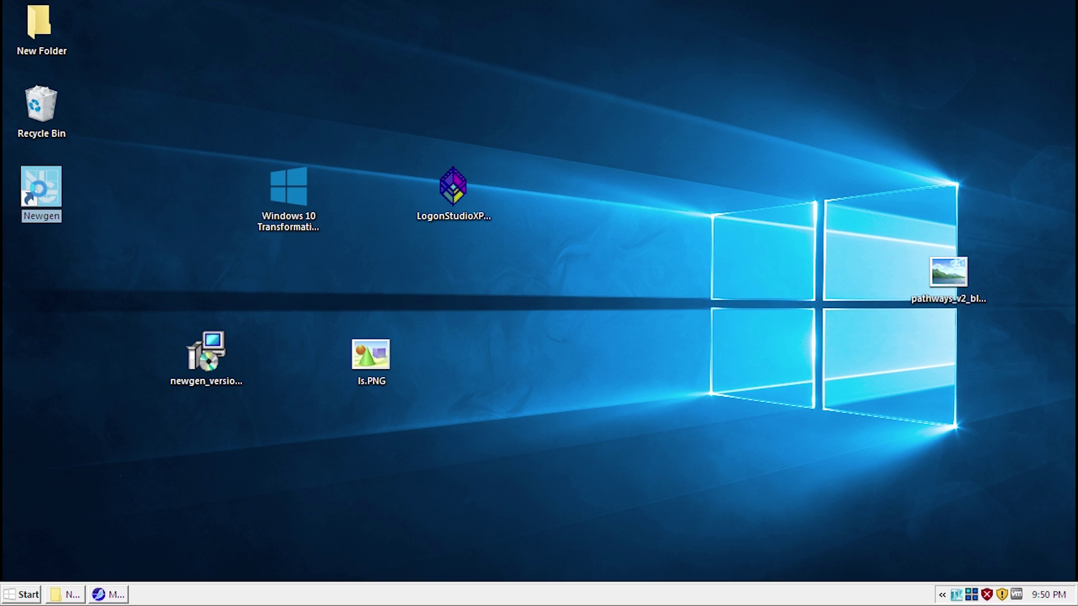
- Open the Newgen shortcut's target folder through its properties and go up to C:\Program Files\UX Pack
{"action": "right_click", "coordinate": [38, 190]}
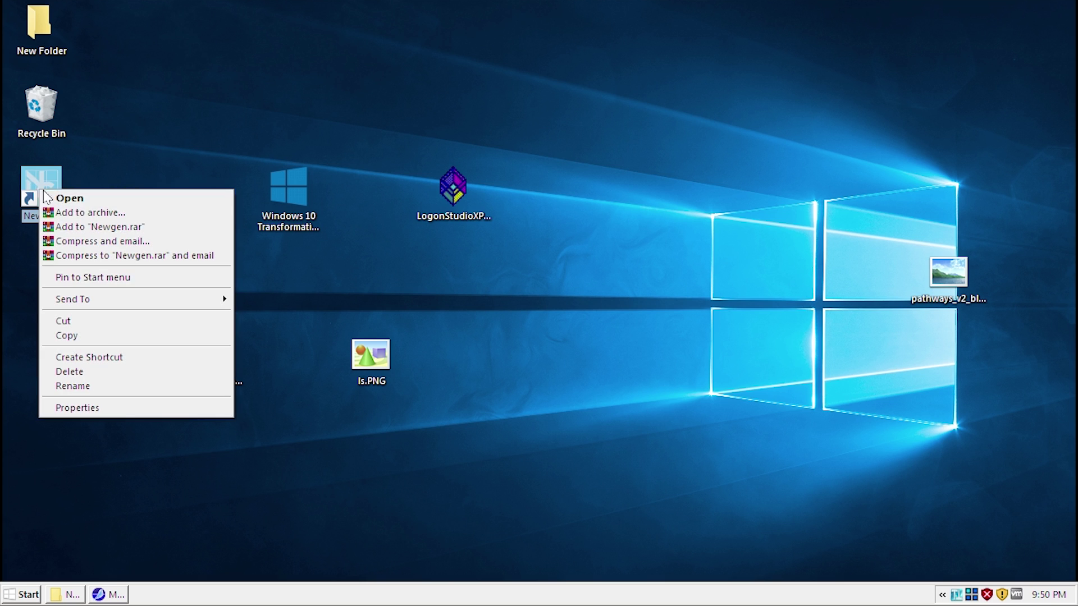
{"action": "left_click", "coordinate": [138, 408]}
{"action": "left_click", "coordinate": [322, 158]}
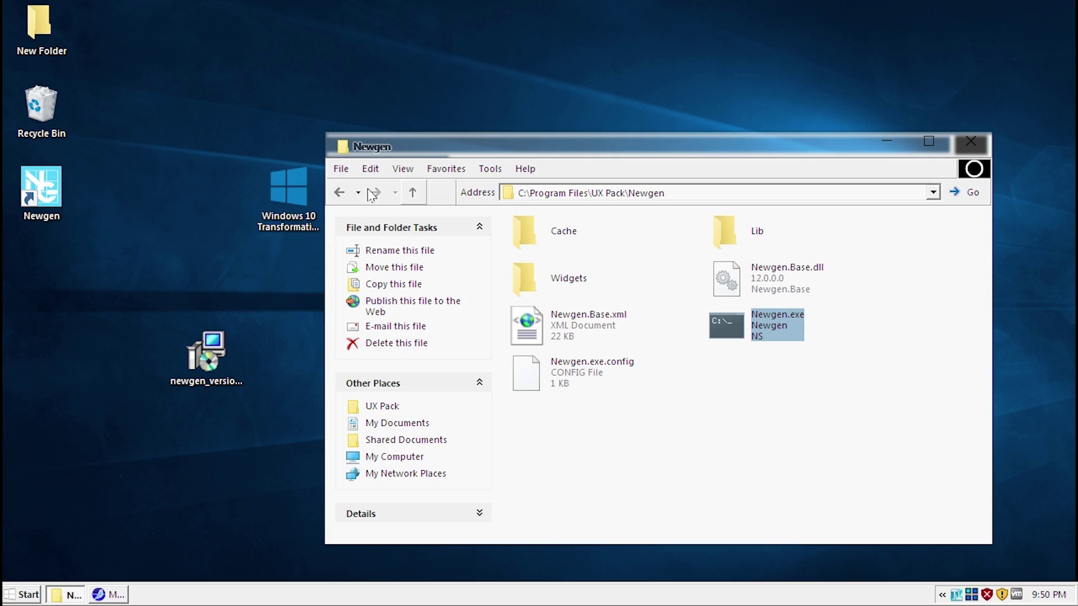
{"action": "left_click", "coordinate": [342, 192]}
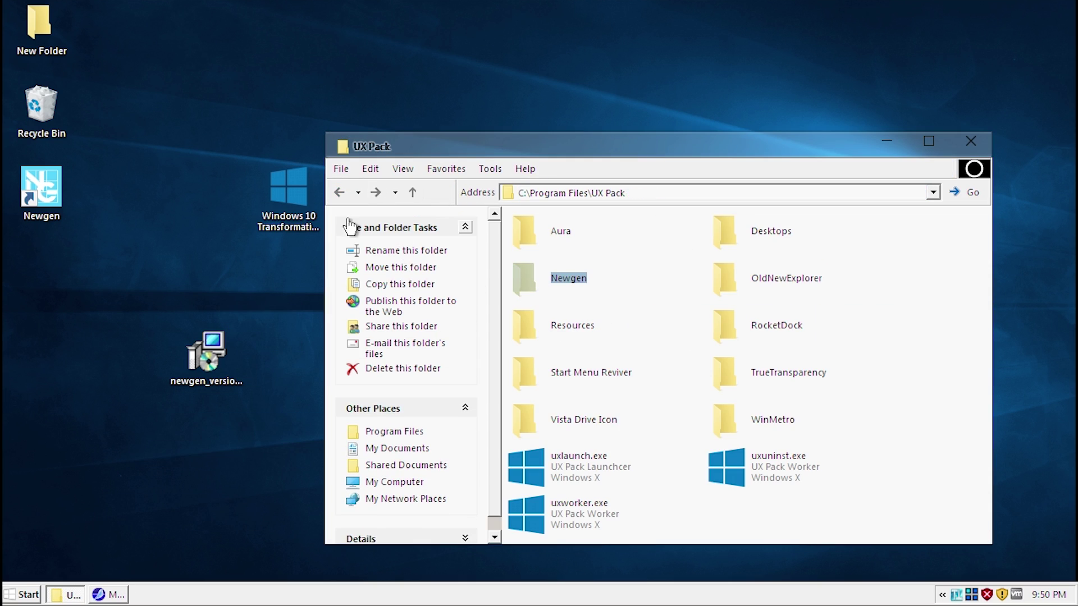
- Go back to Program Files, maximize the window and open the Newgen folder inside "Newgen Team, ftware"
{"action": "left_click", "coordinate": [340, 192]}
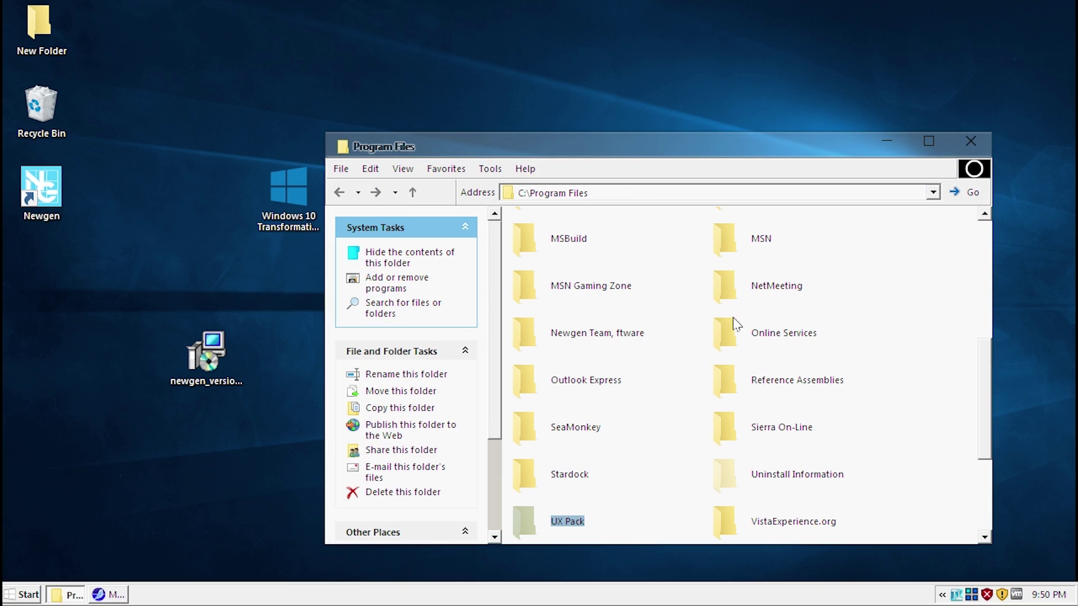
{"action": "left_click", "coordinate": [666, 438]}
{"action": "scroll", "coordinate": [681, 396], "scroll_direction": "up", "scroll_amount": 5}
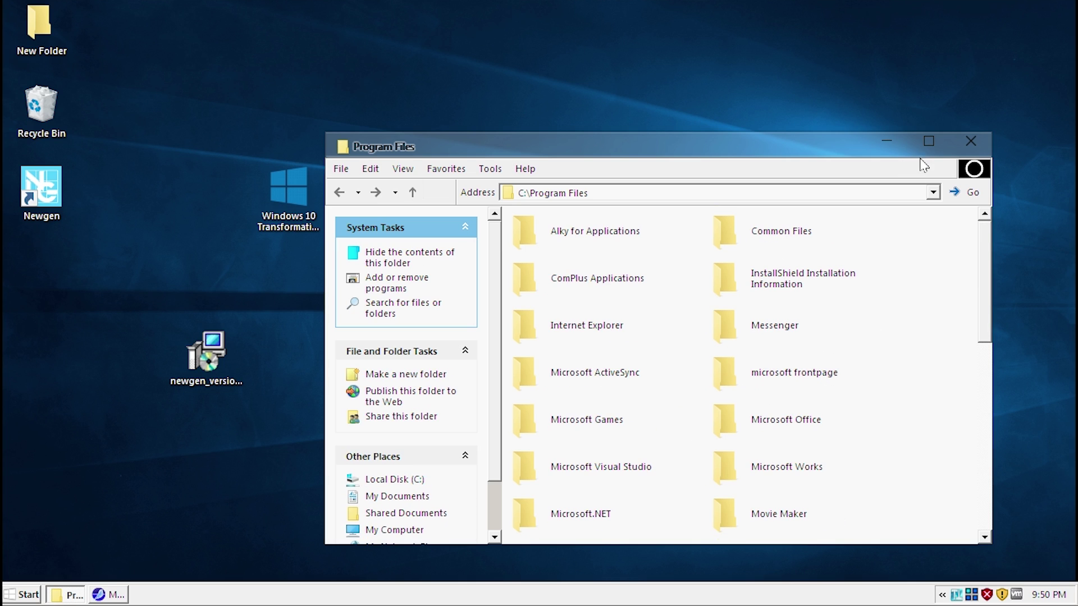
{"action": "left_click", "coordinate": [942, 141]}
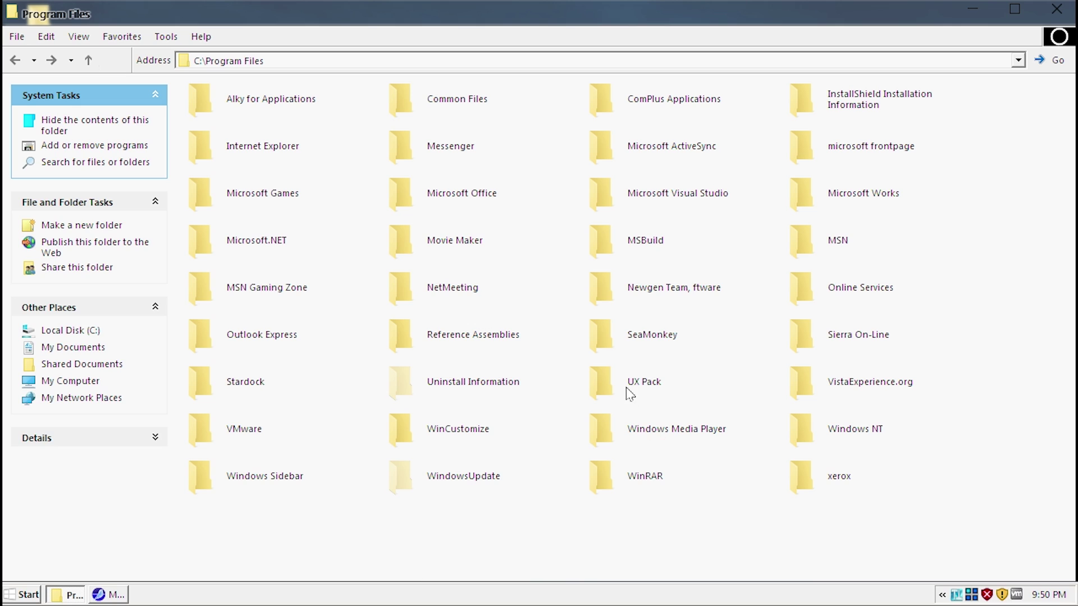
{"action": "left_click", "coordinate": [625, 381]}
{"action": "key", "text": "n"}
{"action": "key", "text": "n"}
{"action": "key", "text": "n"}
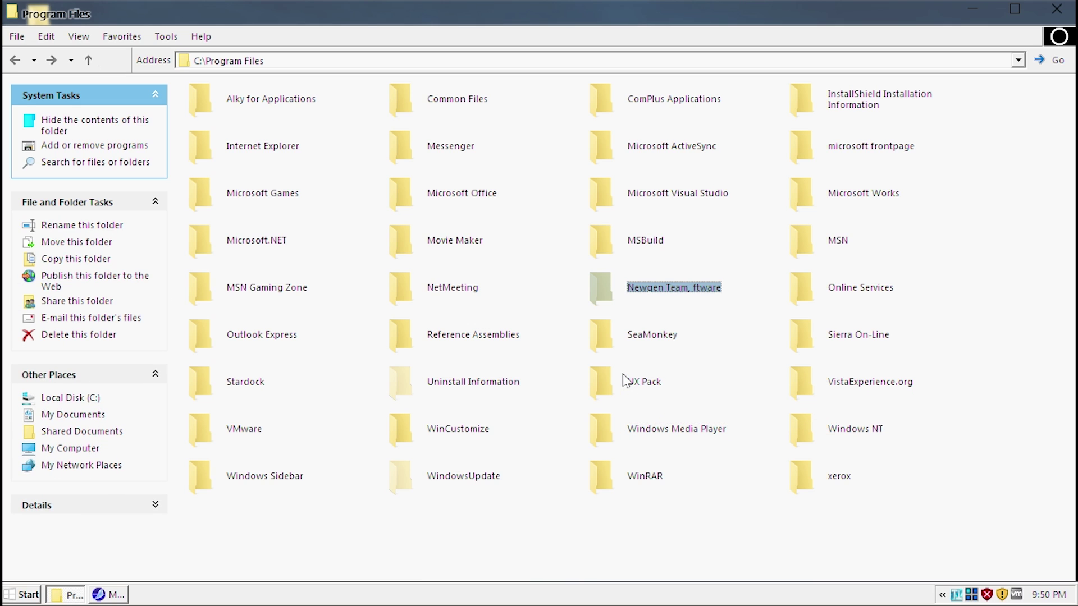
{"action": "double_click", "coordinate": [689, 285]}
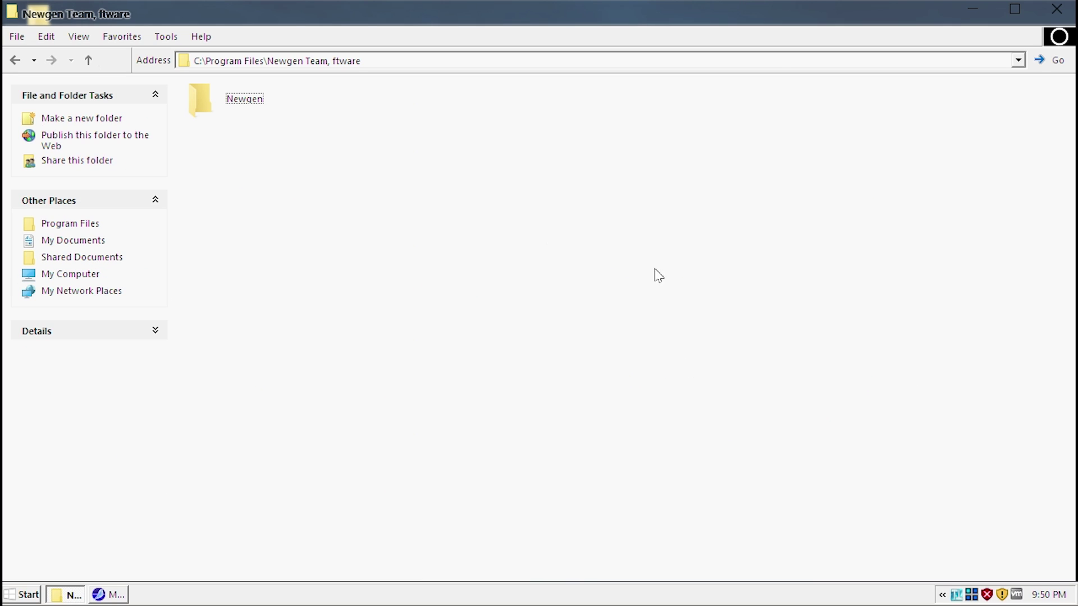
{"action": "double_click", "coordinate": [241, 101]}
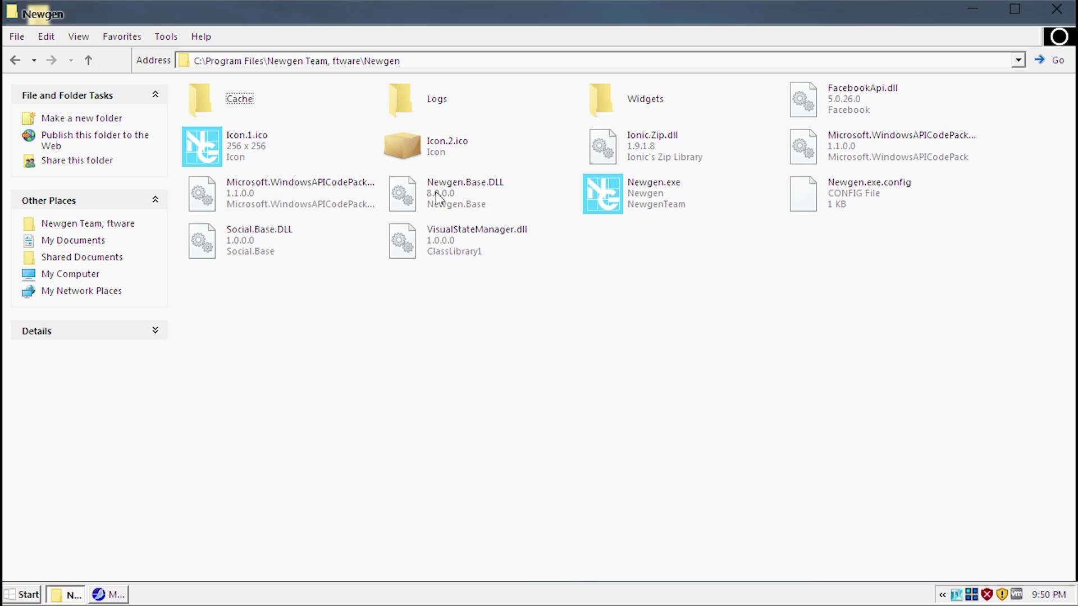
- Examine the contents of the Calender and Clock folders inside Widgets, and return to the Newgen folder
{"action": "double_click", "coordinate": [620, 99]}
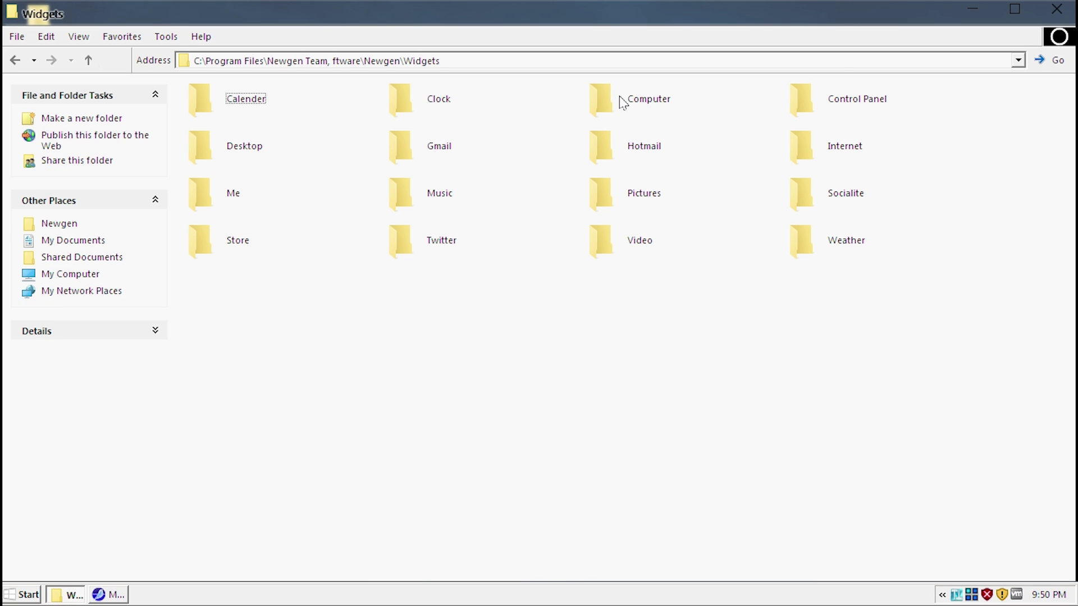
{"action": "double_click", "coordinate": [230, 104]}
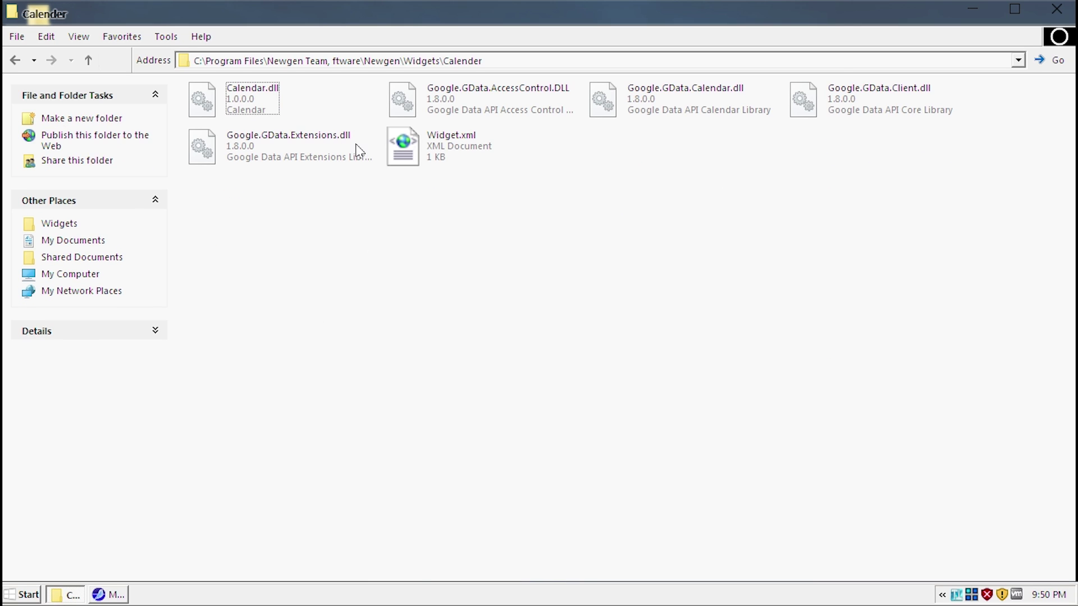
{"action": "left_click", "coordinate": [15, 60]}
{"action": "double_click", "coordinate": [441, 99]}
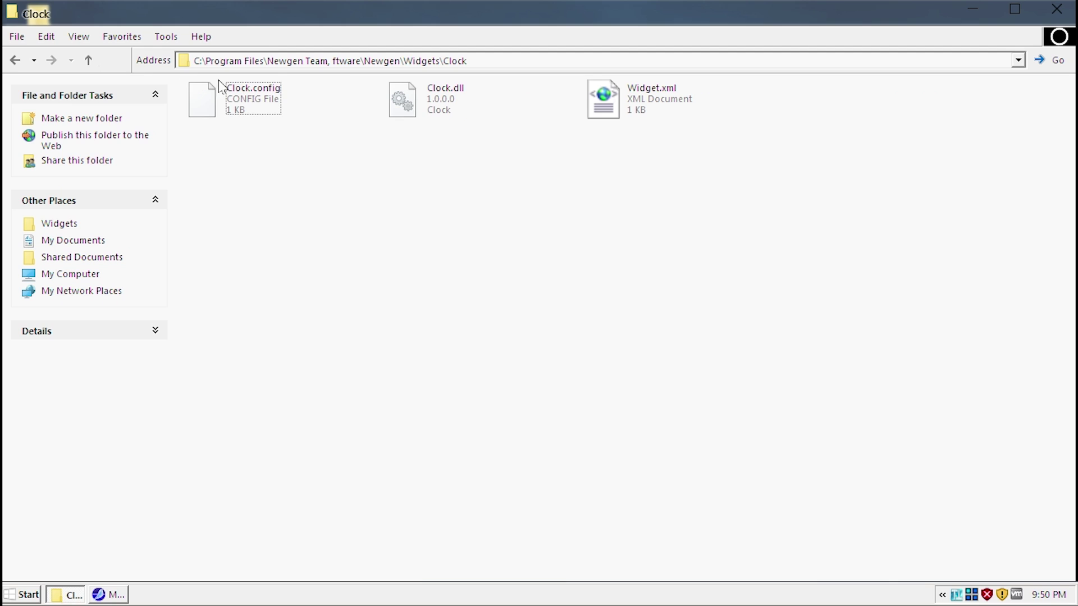
{"action": "left_click", "coordinate": [14, 61]}
{"action": "left_click", "coordinate": [15, 60]}
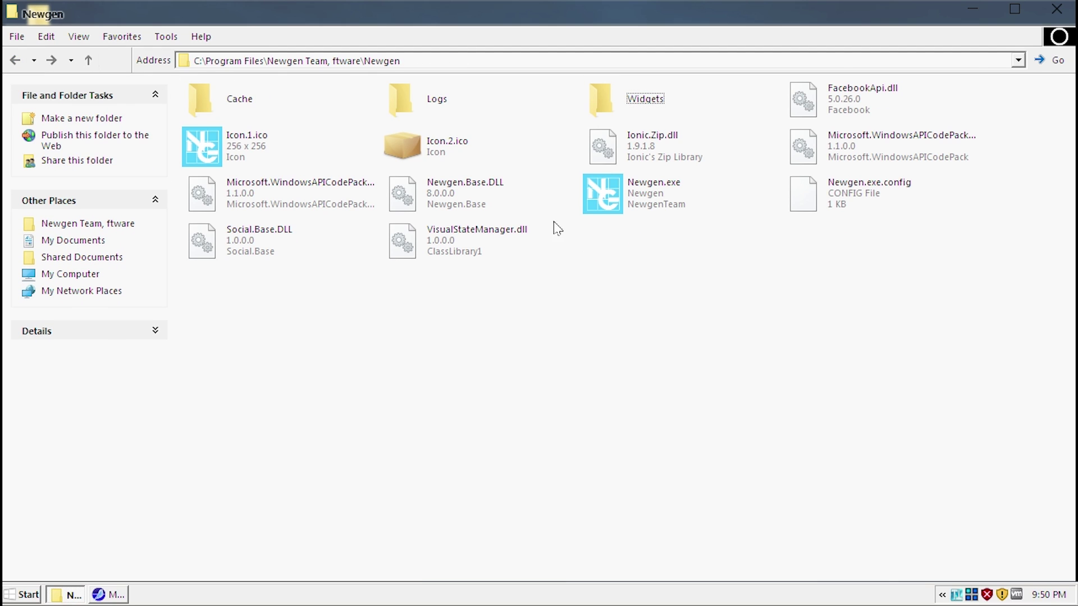
- Bring up the Newgen Start screen and move the Store tile beside the clock tile, in the same row
{"action": "key", "text": "super"}
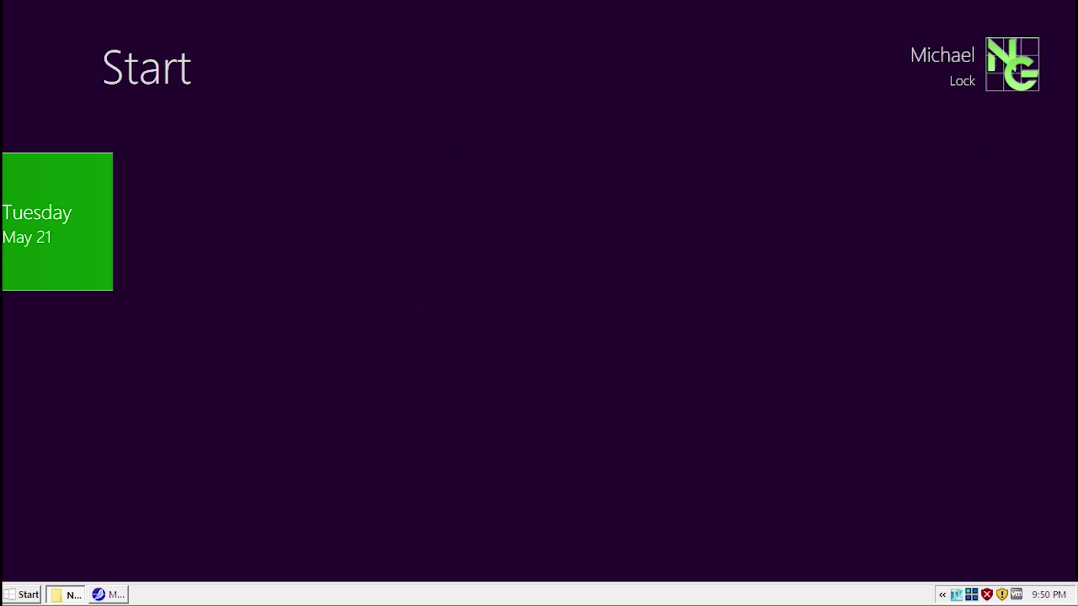
{"action": "left_click_drag", "start_coordinate": [269, 201], "coordinate": [248, 194]}
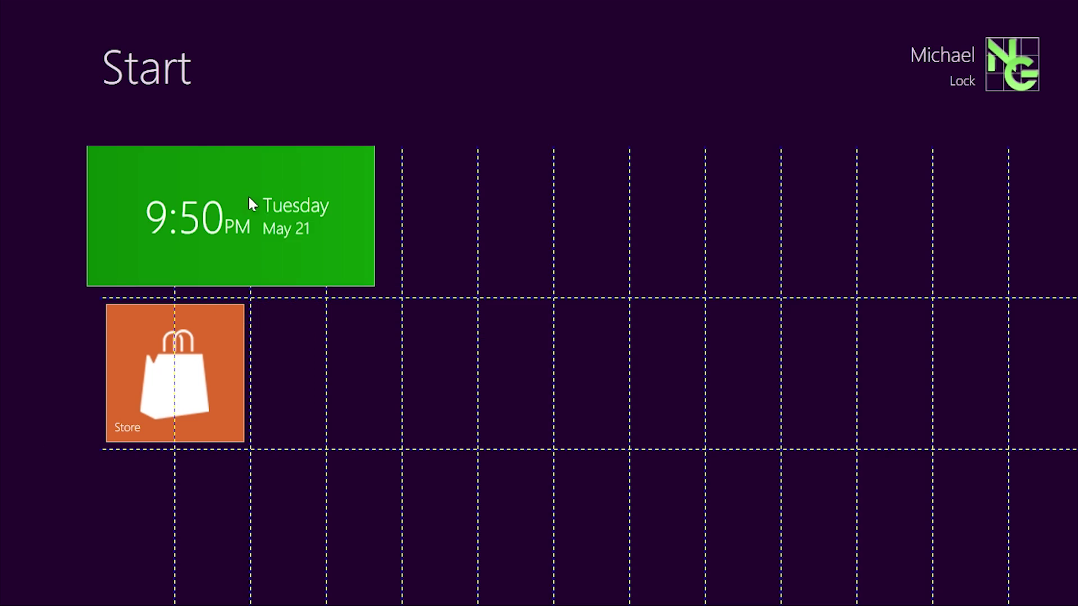
{"action": "left_click_drag", "start_coordinate": [208, 337], "coordinate": [491, 332]}
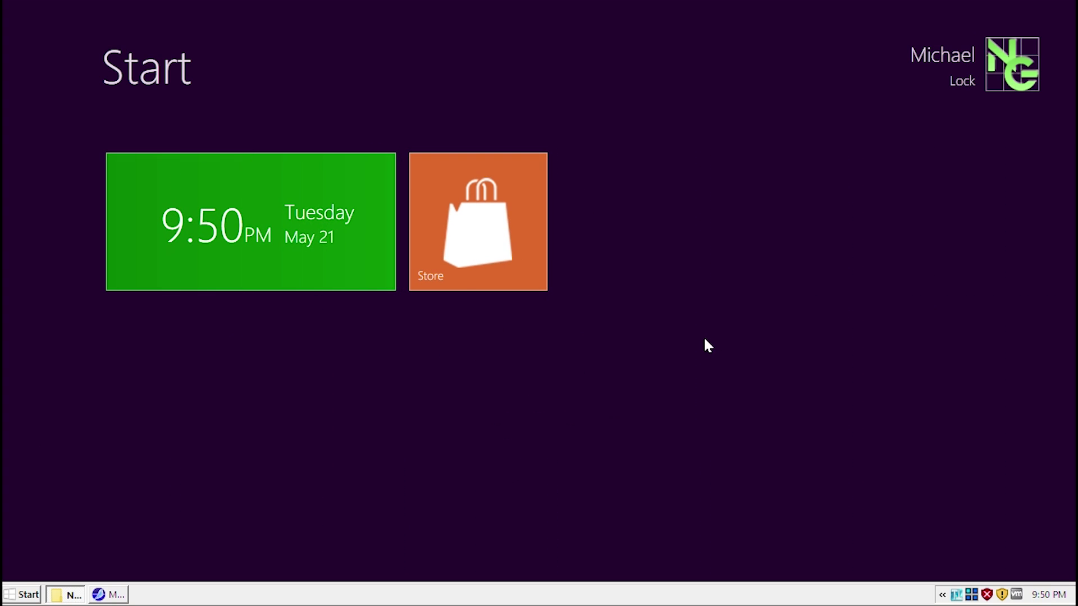
- Try opening the Store from the Start screen, dismiss its error message and return to the tiles
{"action": "scroll", "coordinate": [705, 344], "scroll_direction": "down", "scroll_amount": 3}
{"action": "scroll", "coordinate": [417, 338], "scroll_direction": "down", "scroll_amount": 3}
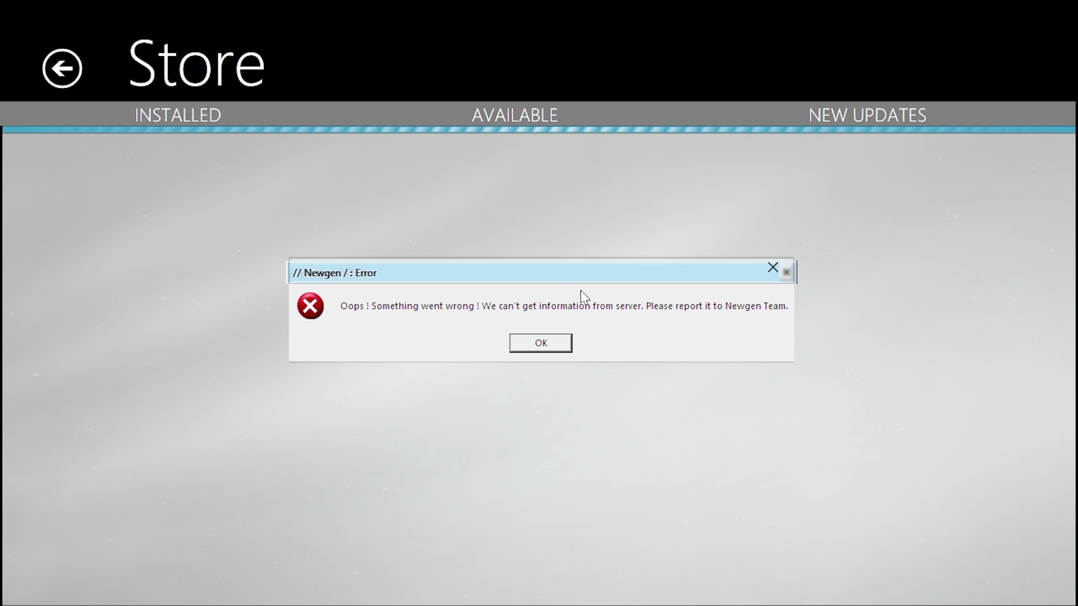
{"action": "left_click", "coordinate": [541, 343]}
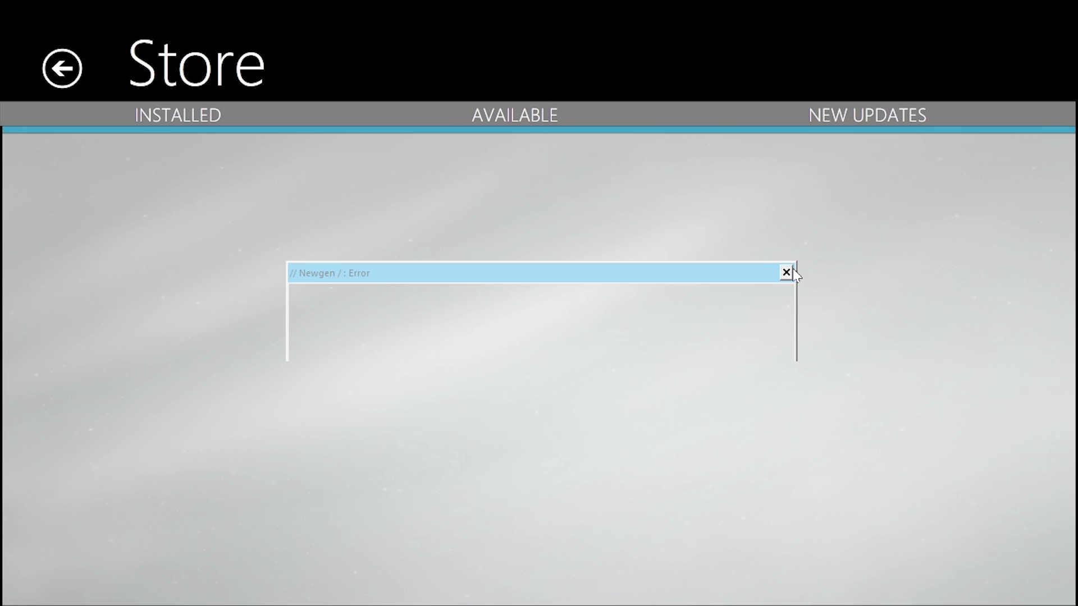
{"action": "left_click", "coordinate": [62, 68]}
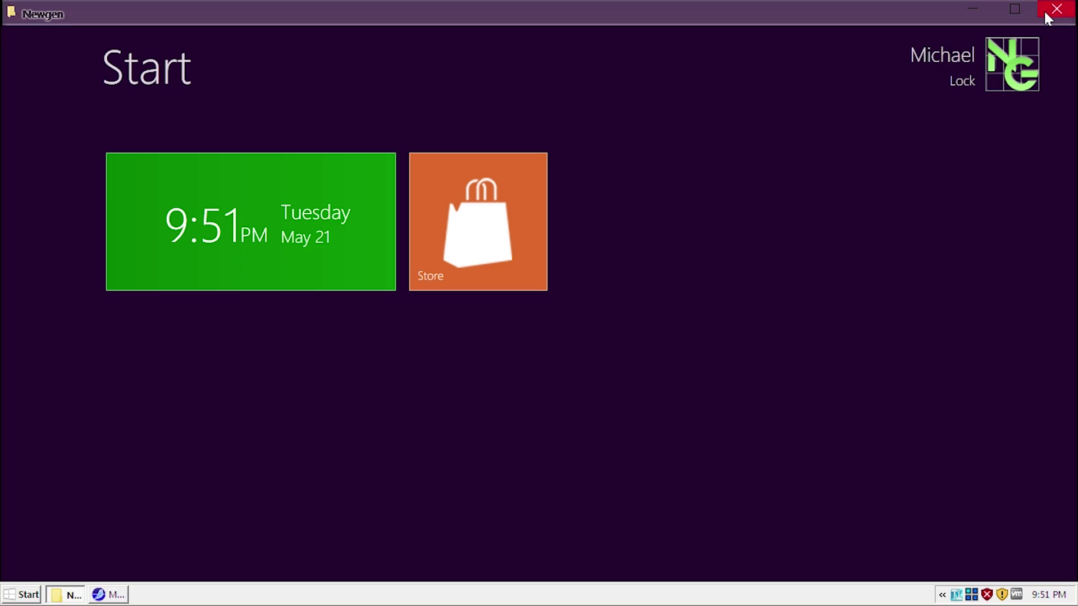
- Close the Newgen folder window and line up the newgen installer, pathways_v2 image and ls.PNG with the Newgen shortcut's row on the desktop
{"action": "left_click", "coordinate": [1047, 13]}
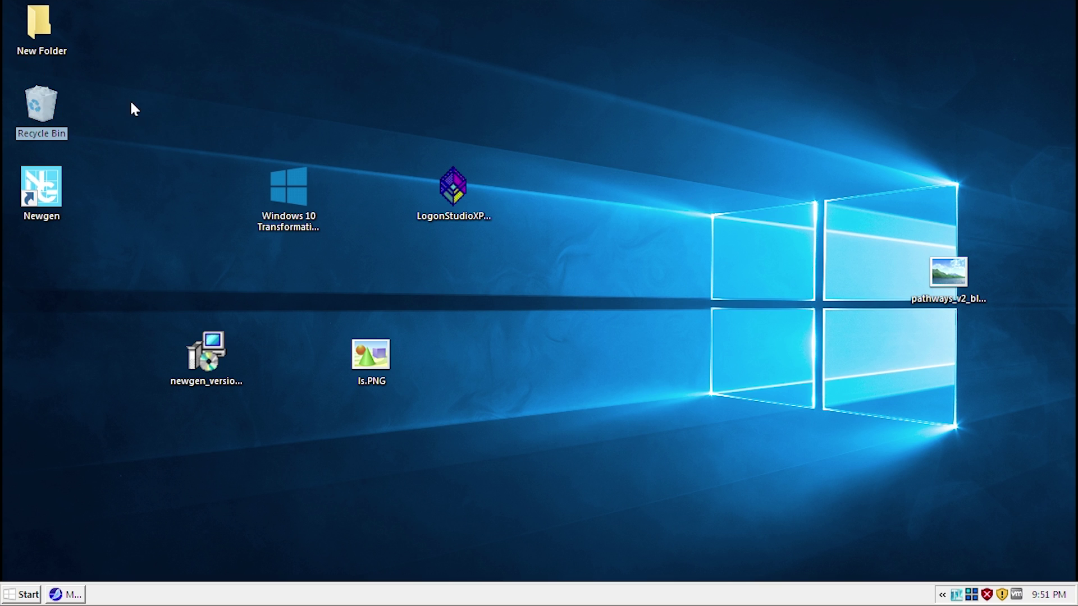
{"action": "key", "text": "ctrl+v"}
{"action": "left_click_drag", "start_coordinate": [545, 231], "coordinate": [611, 226]}
{"action": "left_click_drag", "start_coordinate": [389, 346], "coordinate": [719, 182]}
{"action": "left_click_drag", "start_coordinate": [211, 332], "coordinate": [212, 168]}
{"action": "left_click", "coordinate": [348, 286]}
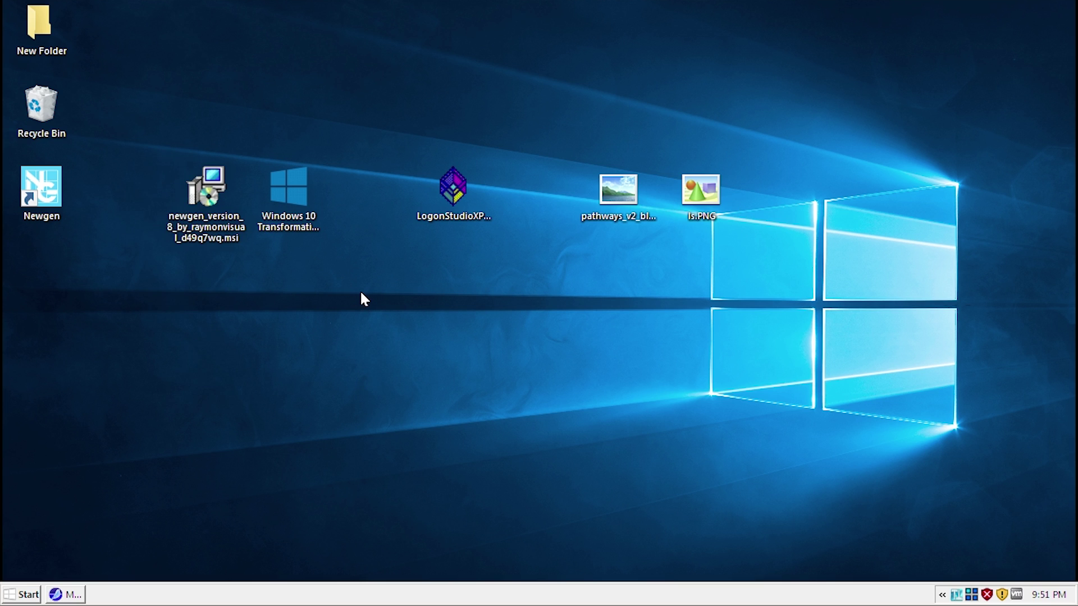